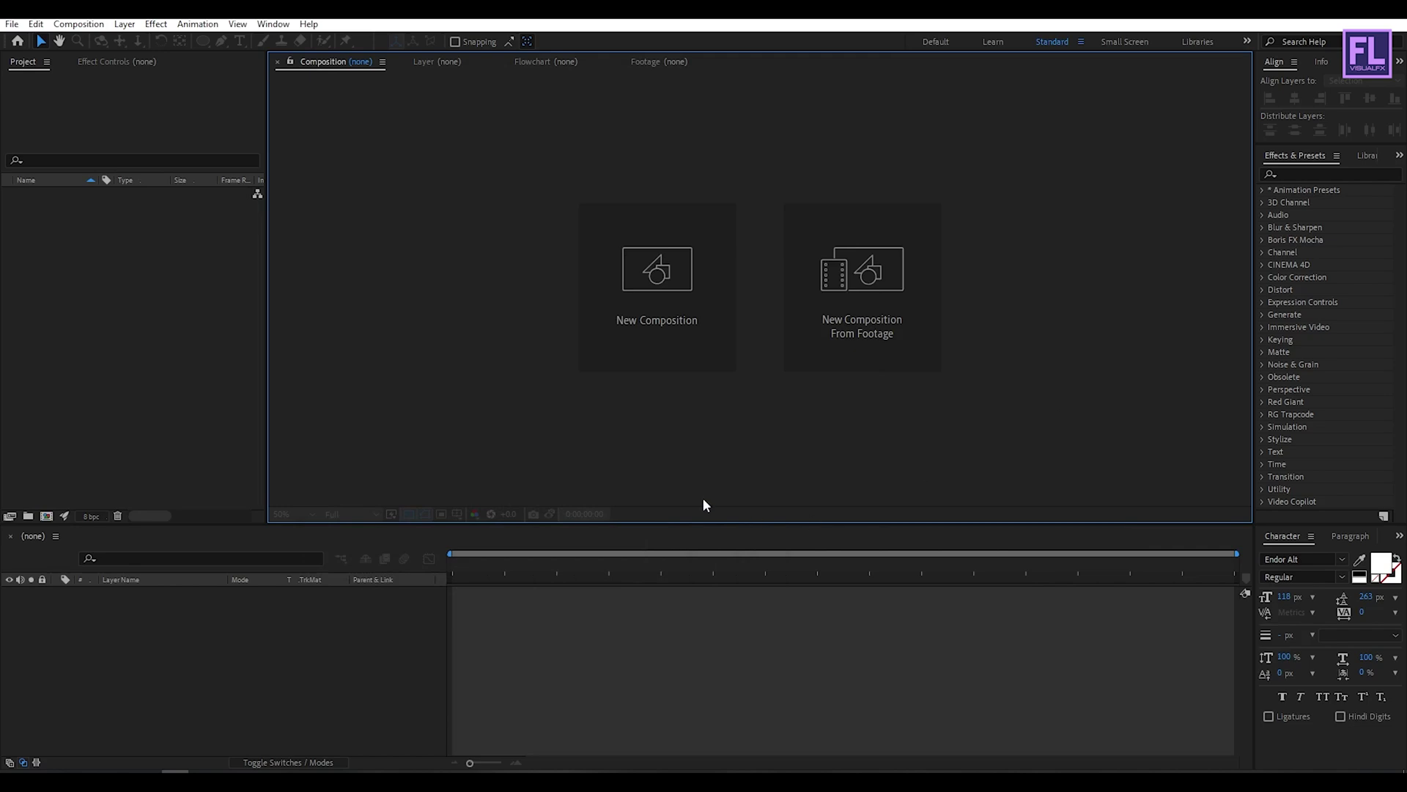
Create a new composition named Main
click(706, 292)
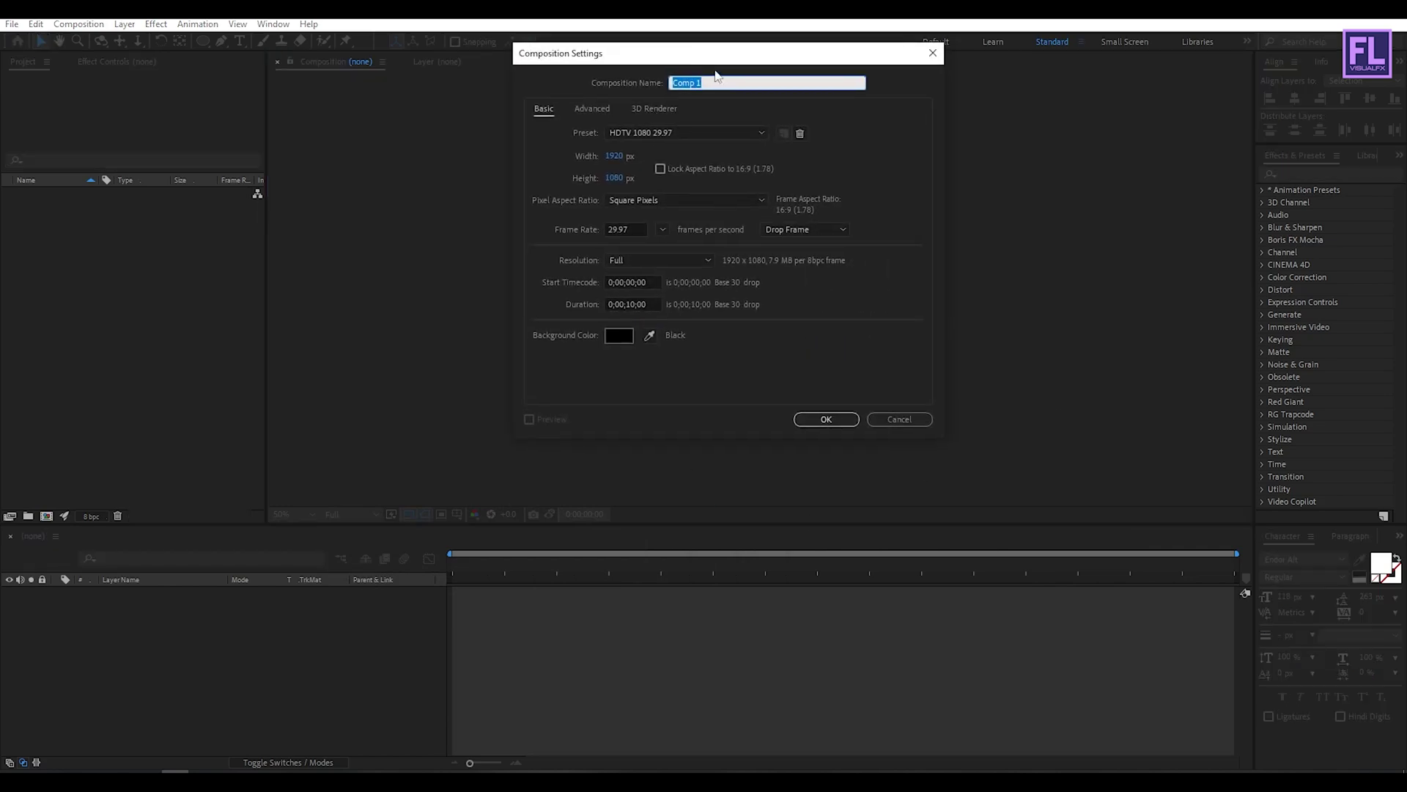
text(Main)
click(637, 303)
click(844, 423)
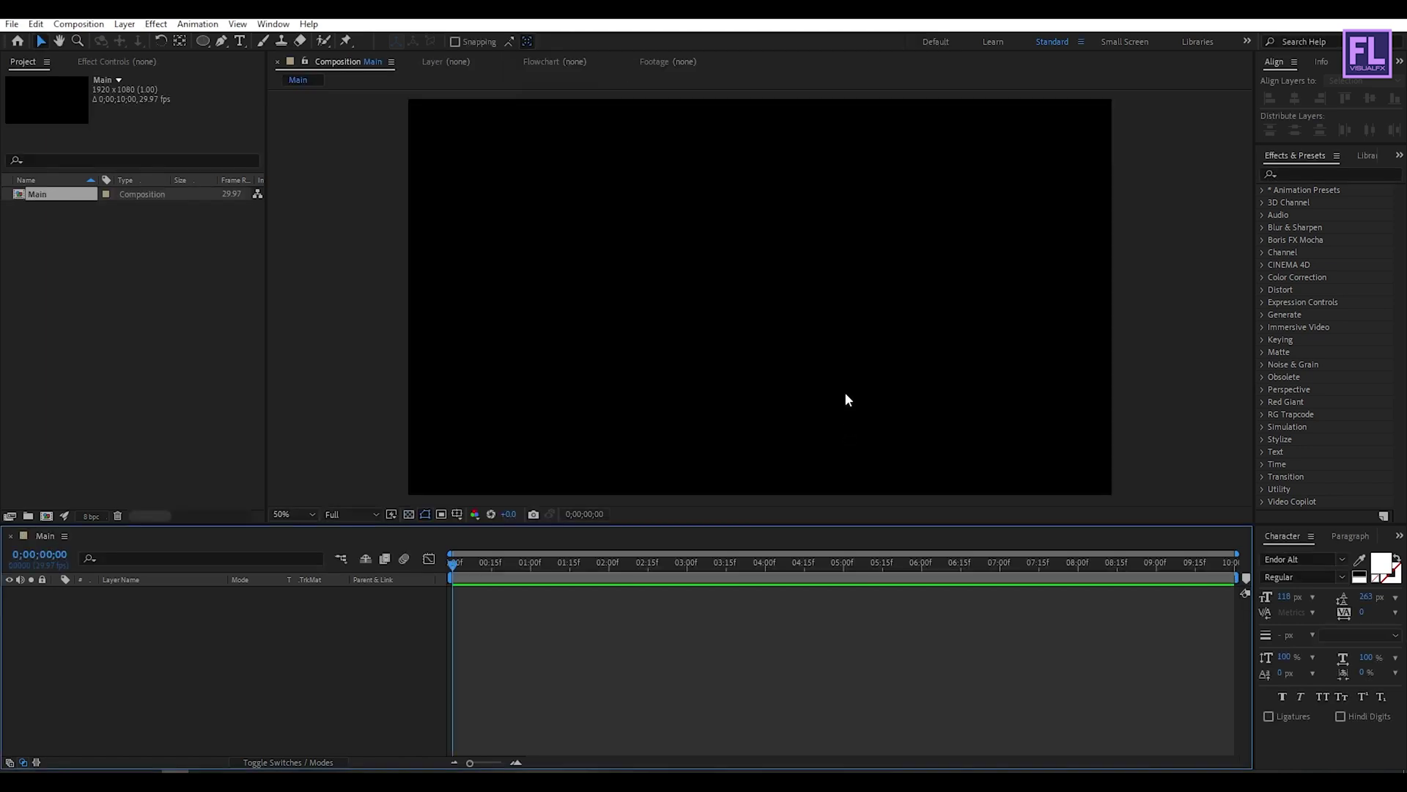
Add a text layer reading 'Cinematic' to the Main timeline
right_click(116, 632)
mouse_move(158, 471)
click(327, 492)
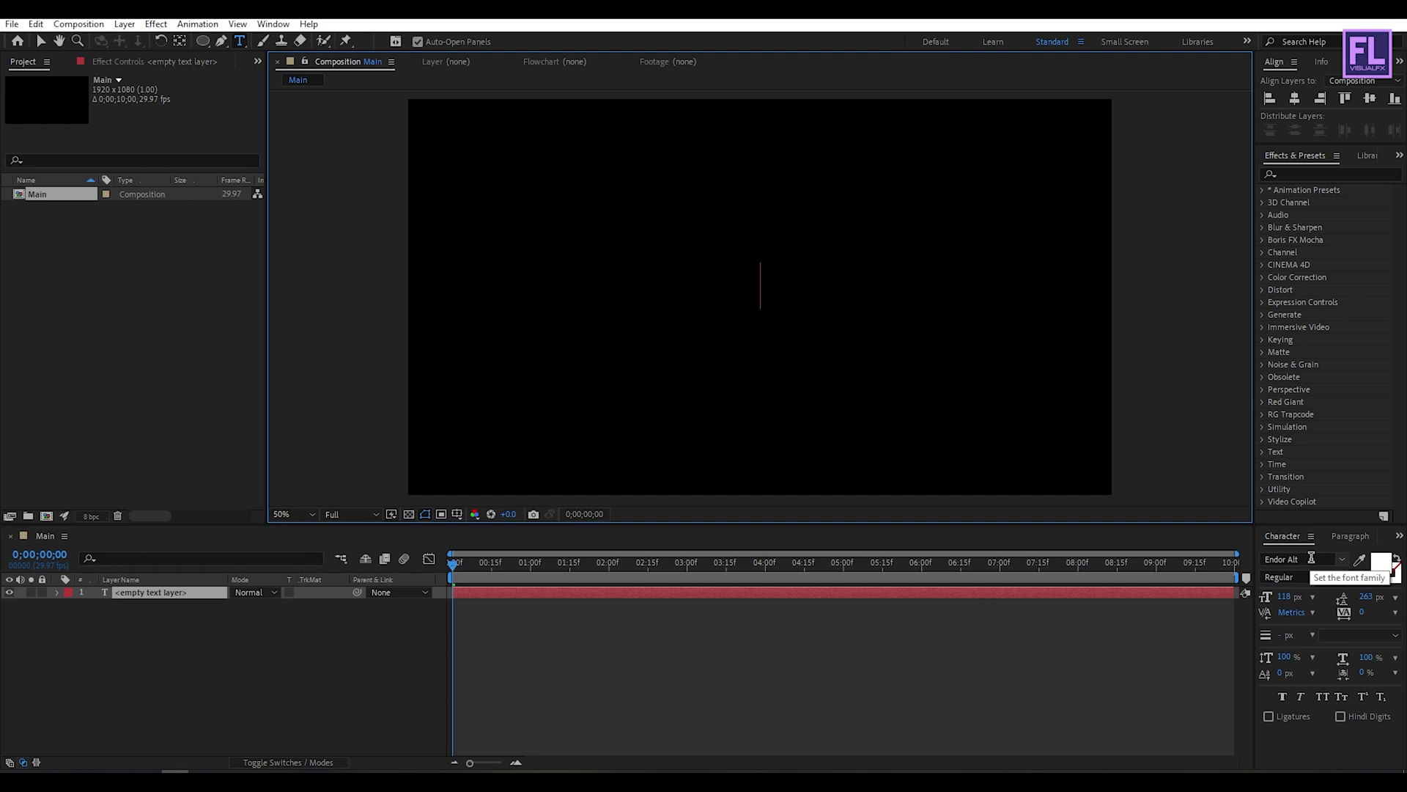
text(Cinematic)
key(KP_Enter)
Scale the Cinematic title up and centre it vertically in the composition
key(v)
drag(802, 272, 960, 138)
click(1295, 98)
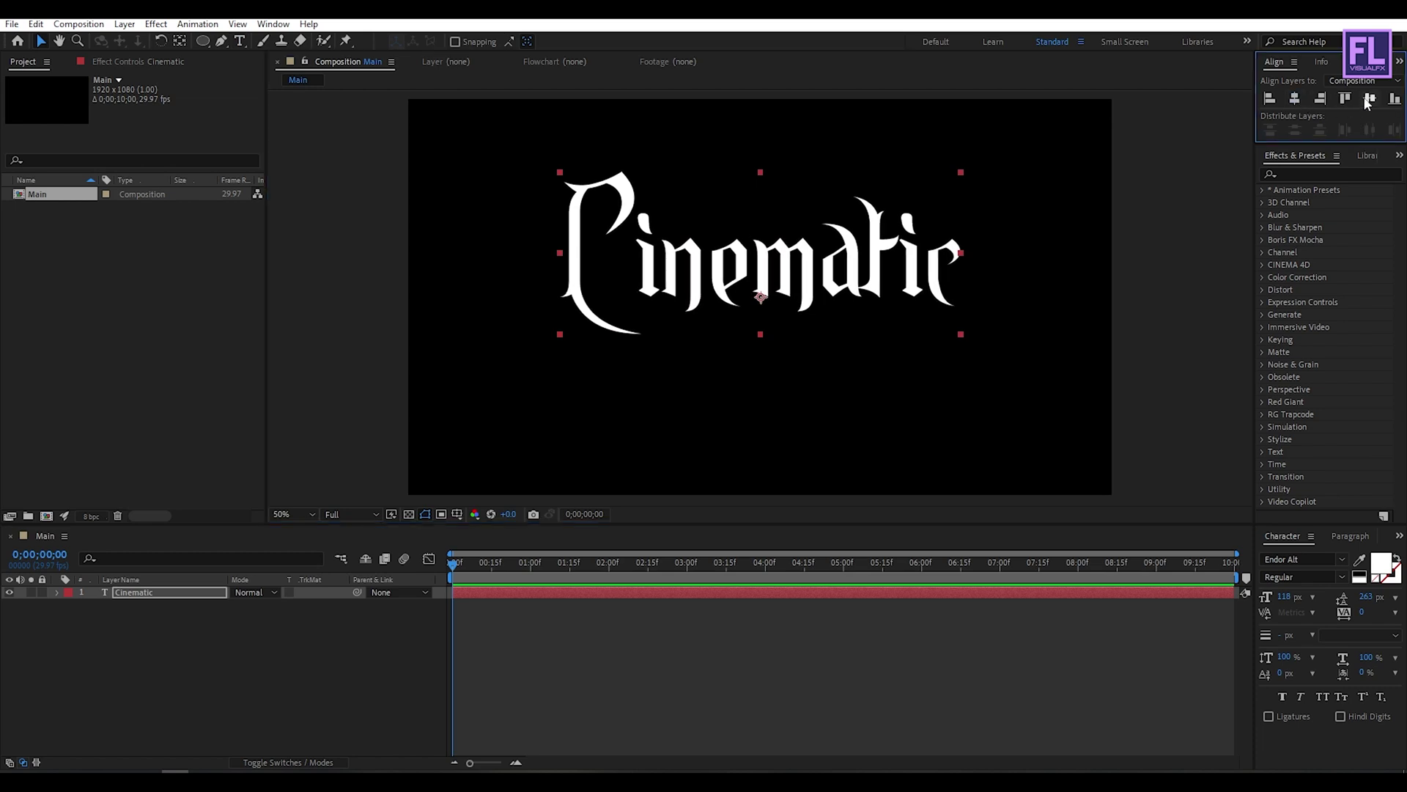
click(1370, 99)
click(148, 667)
click(149, 592)
Pre-compose the Cinematic layer into a precomp named Text
right_click(149, 594)
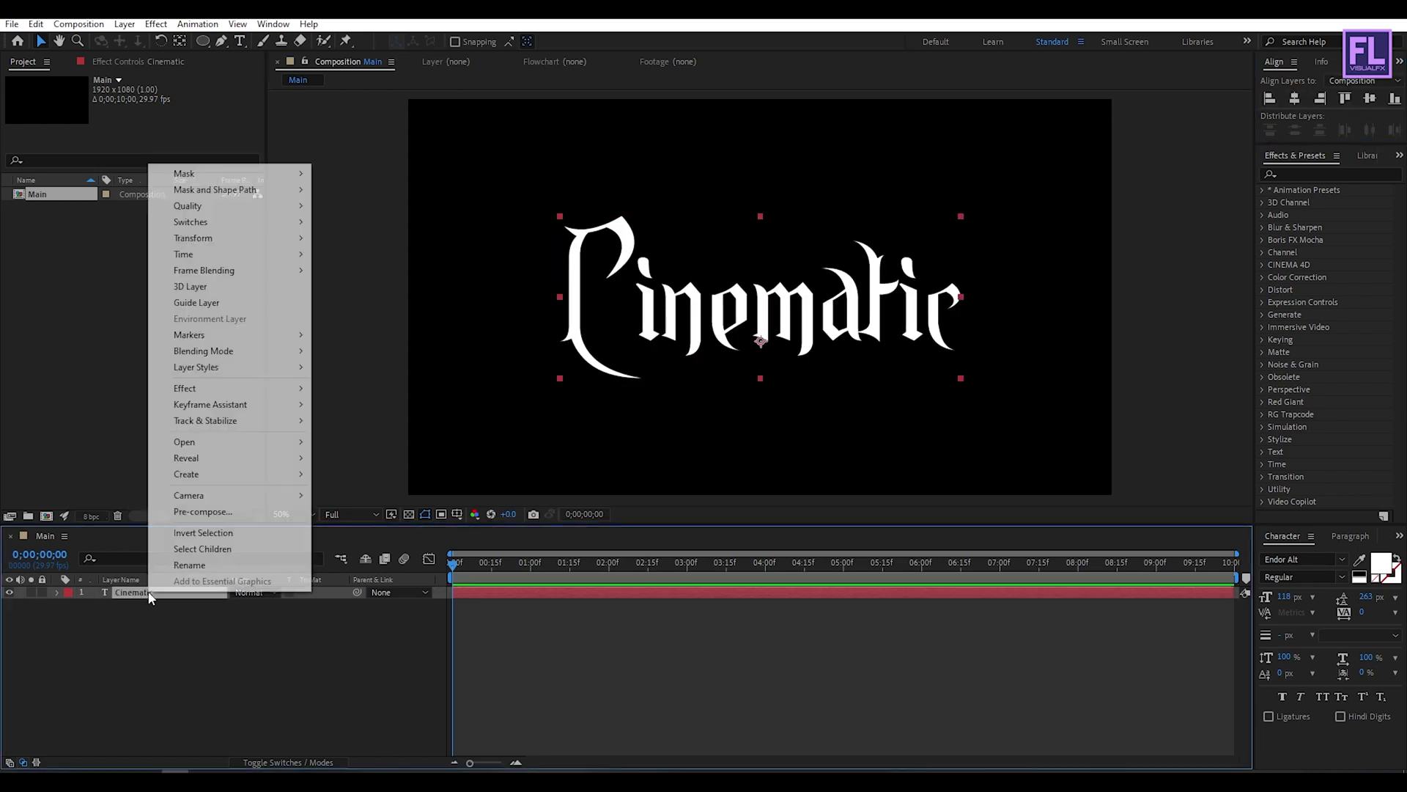
click(217, 511)
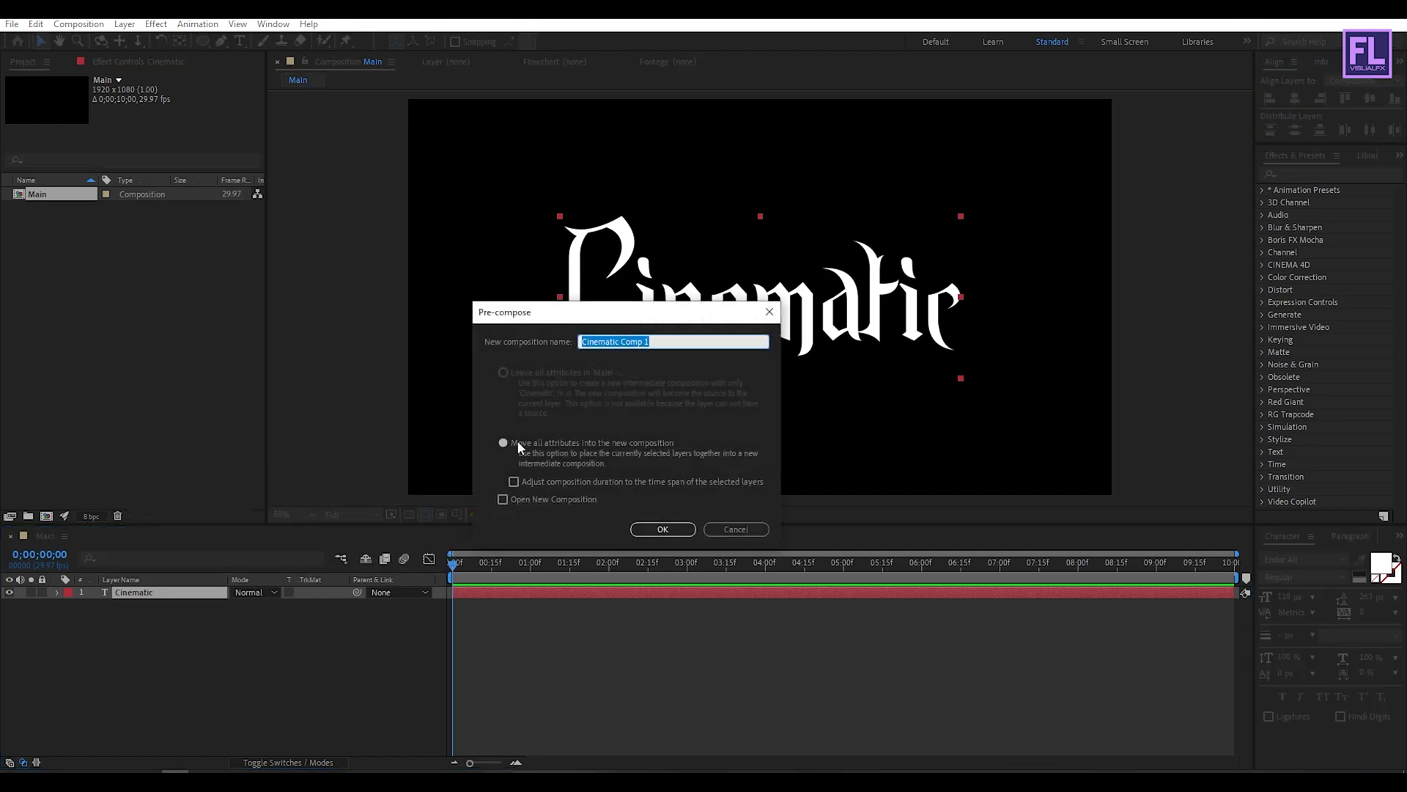
text(Text)
click(645, 534)
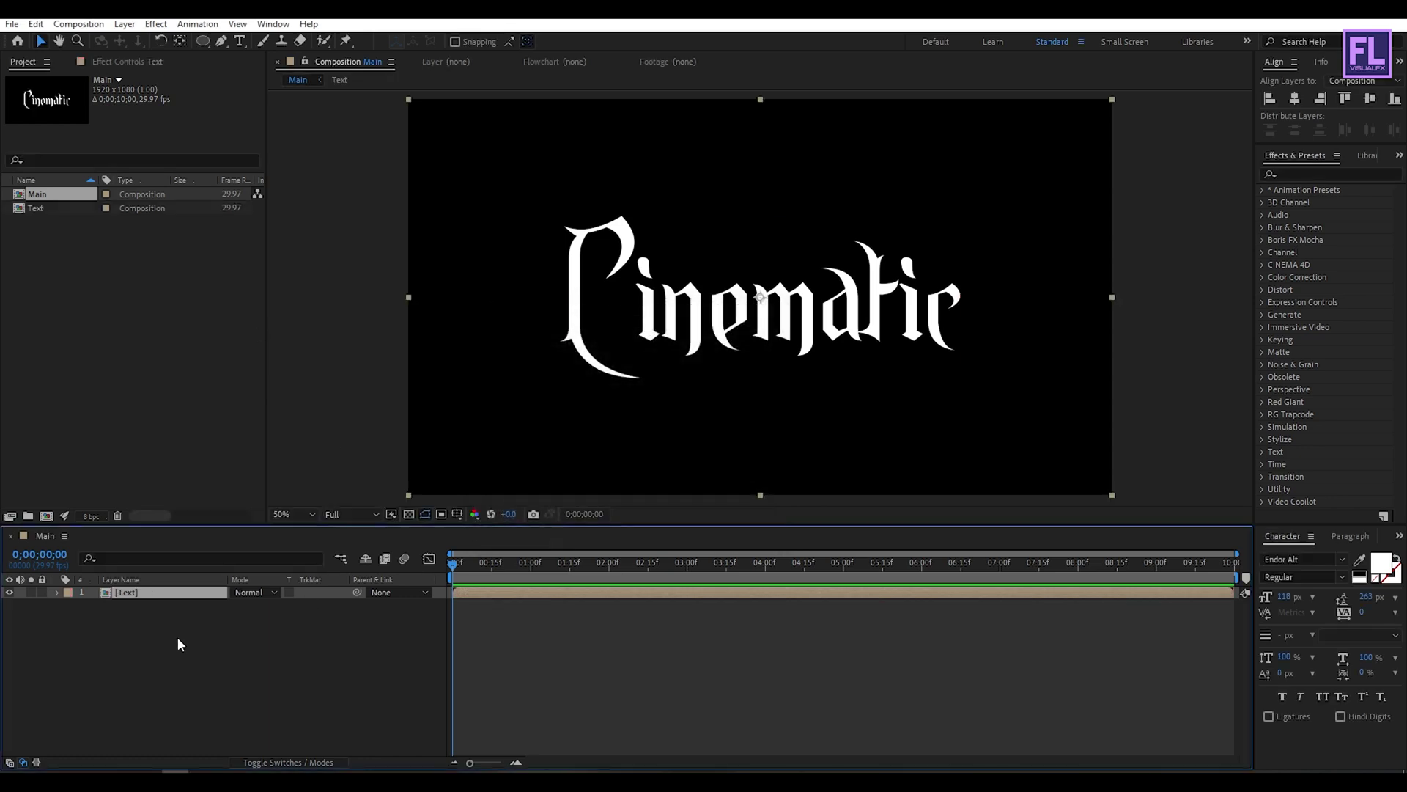
Add a Bevel and Emboss layer style with Size 15 and Shadow Opacity 100%
right_click(160, 602)
mouse_move(205, 373)
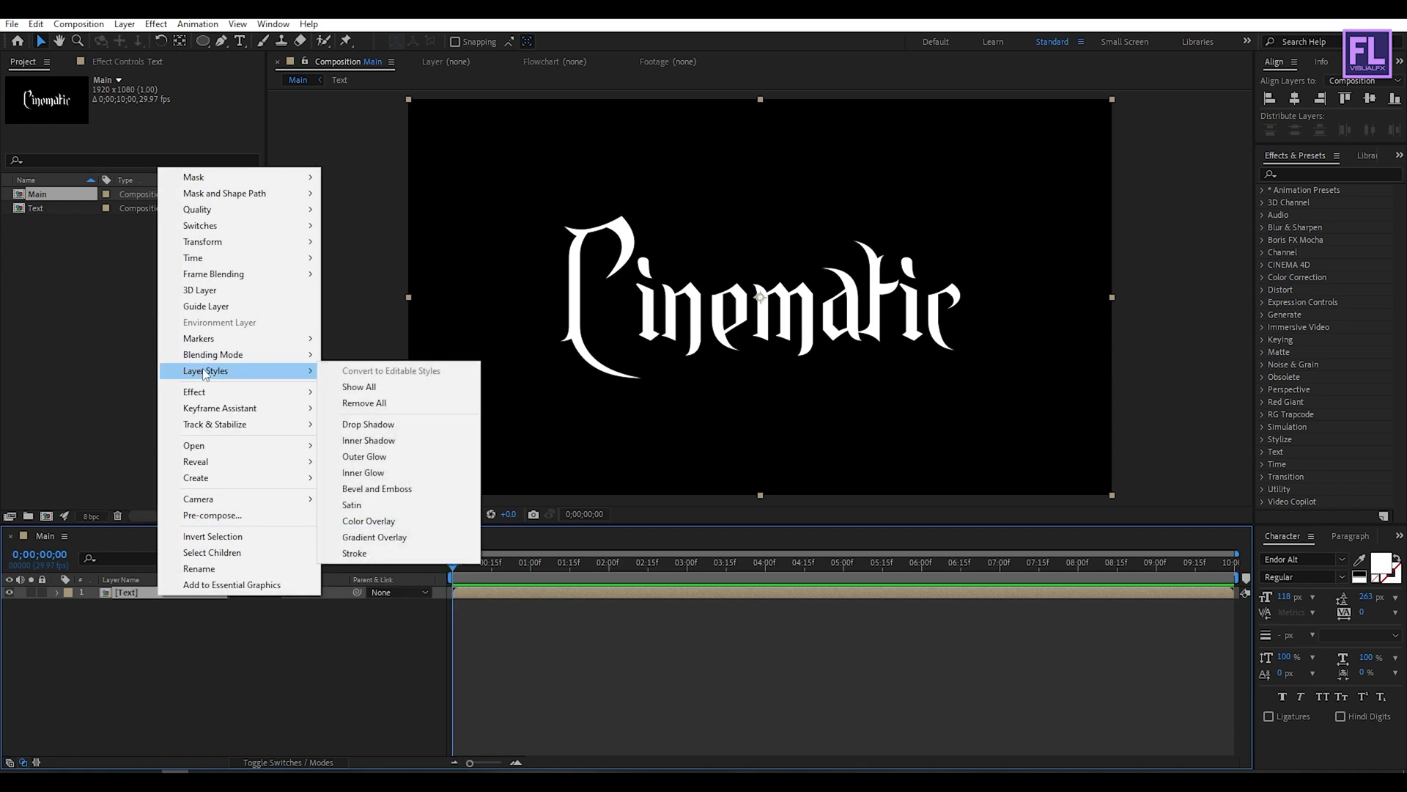
click(424, 488)
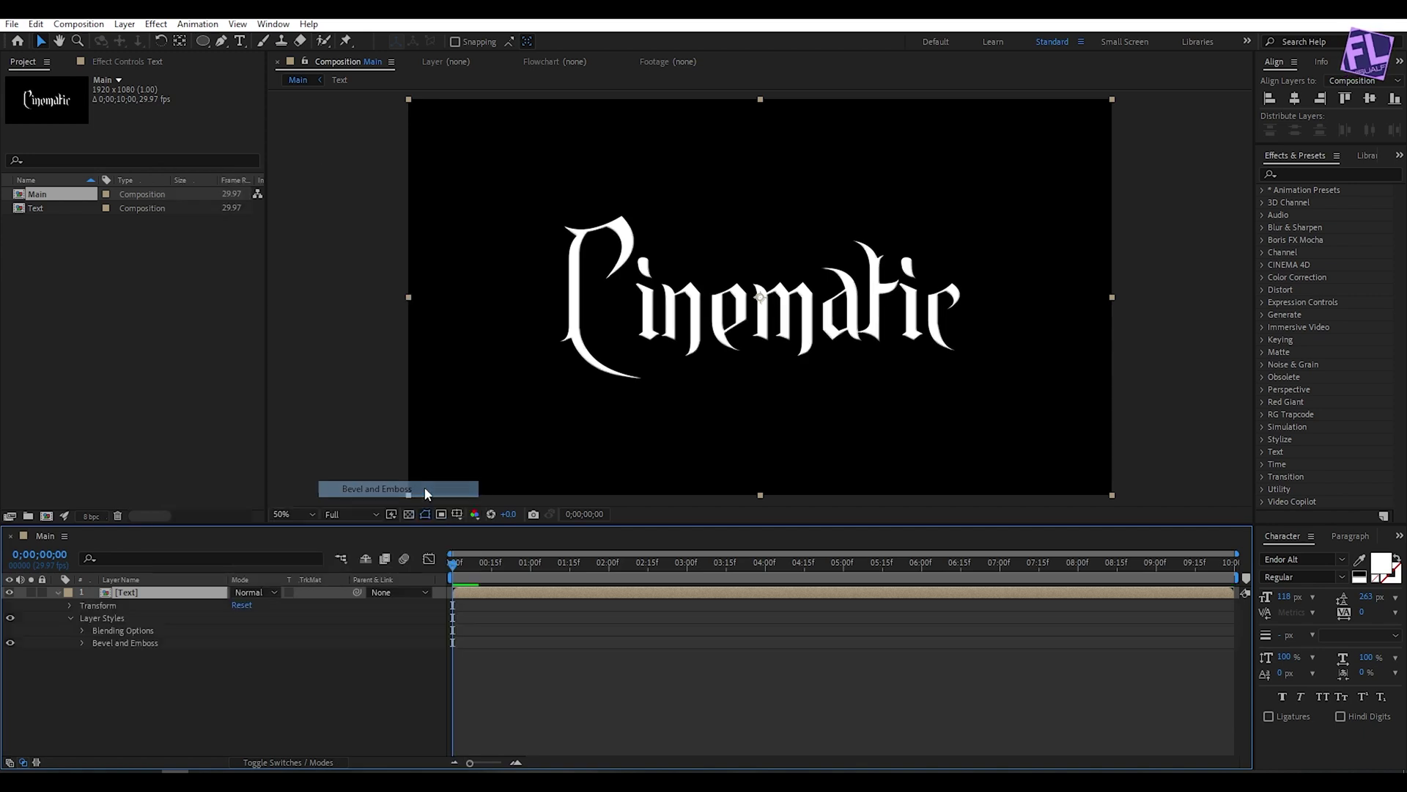
click(82, 644)
click(242, 654)
text(15)
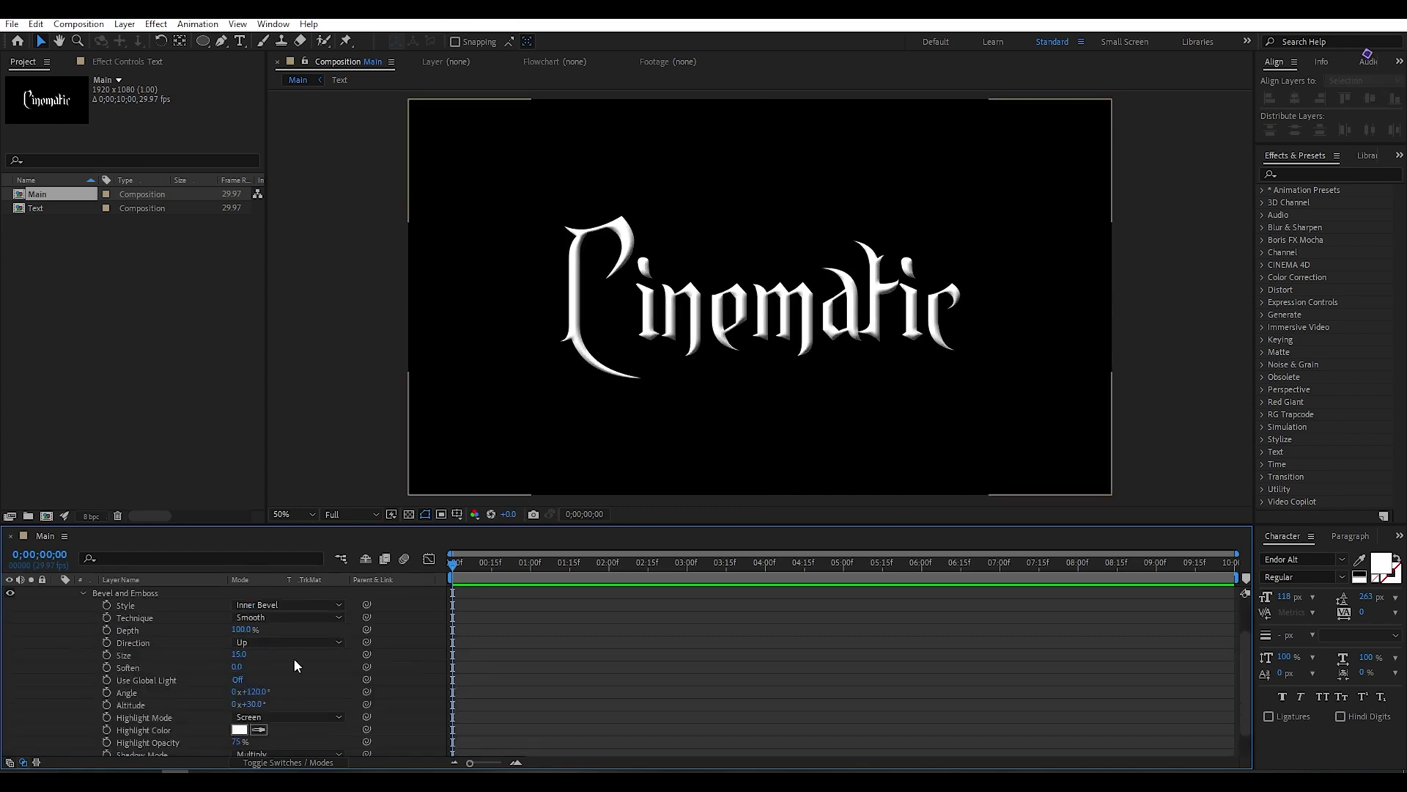
key(Return)
scroll(290, 657, down, 1)
drag(239, 749, 331, 707)
scroll(283, 623, up, 3)
click(69, 618)
click(89, 640)
click(58, 592)
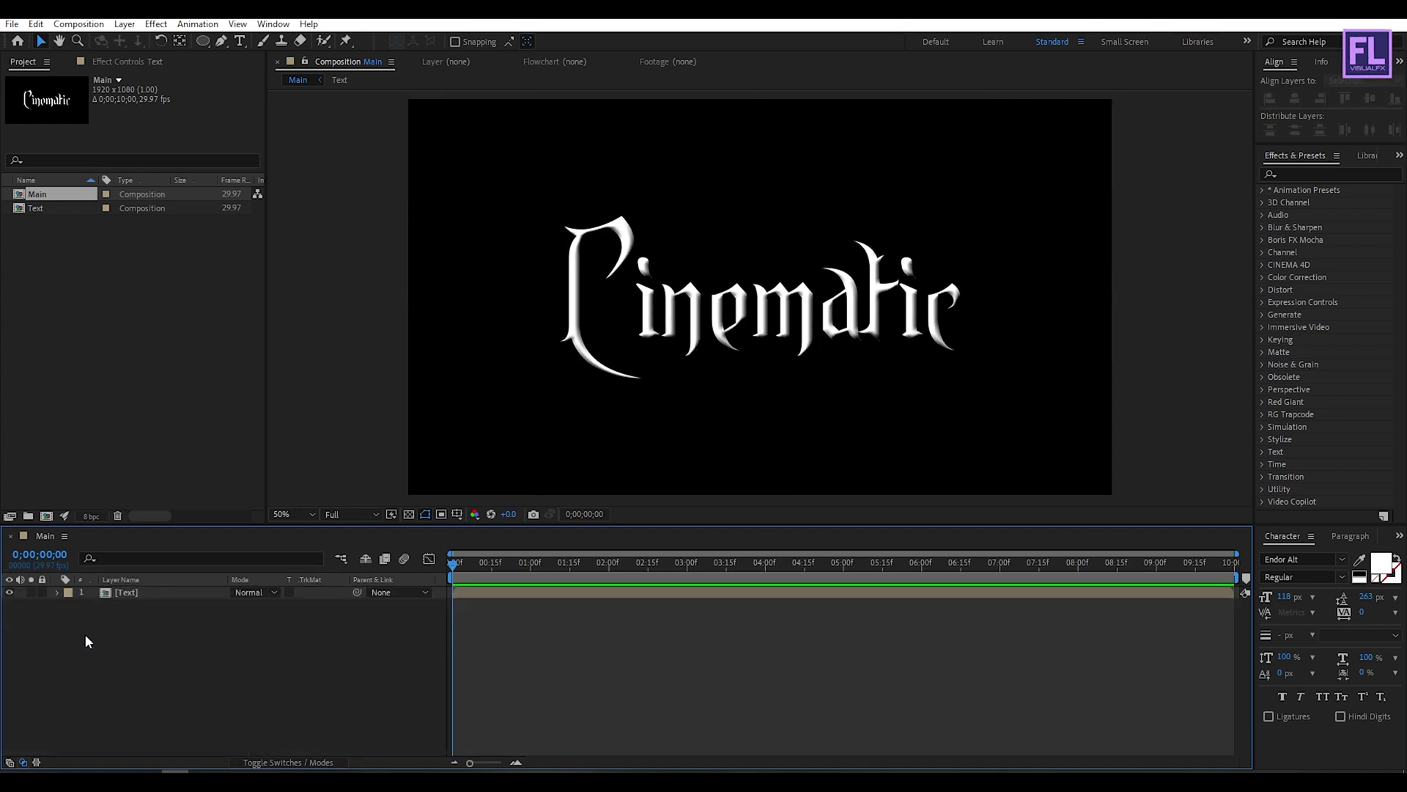
click(136, 592)
Pre-compose the Text layer into a Bevel precomp and hide it
right_click(124, 594)
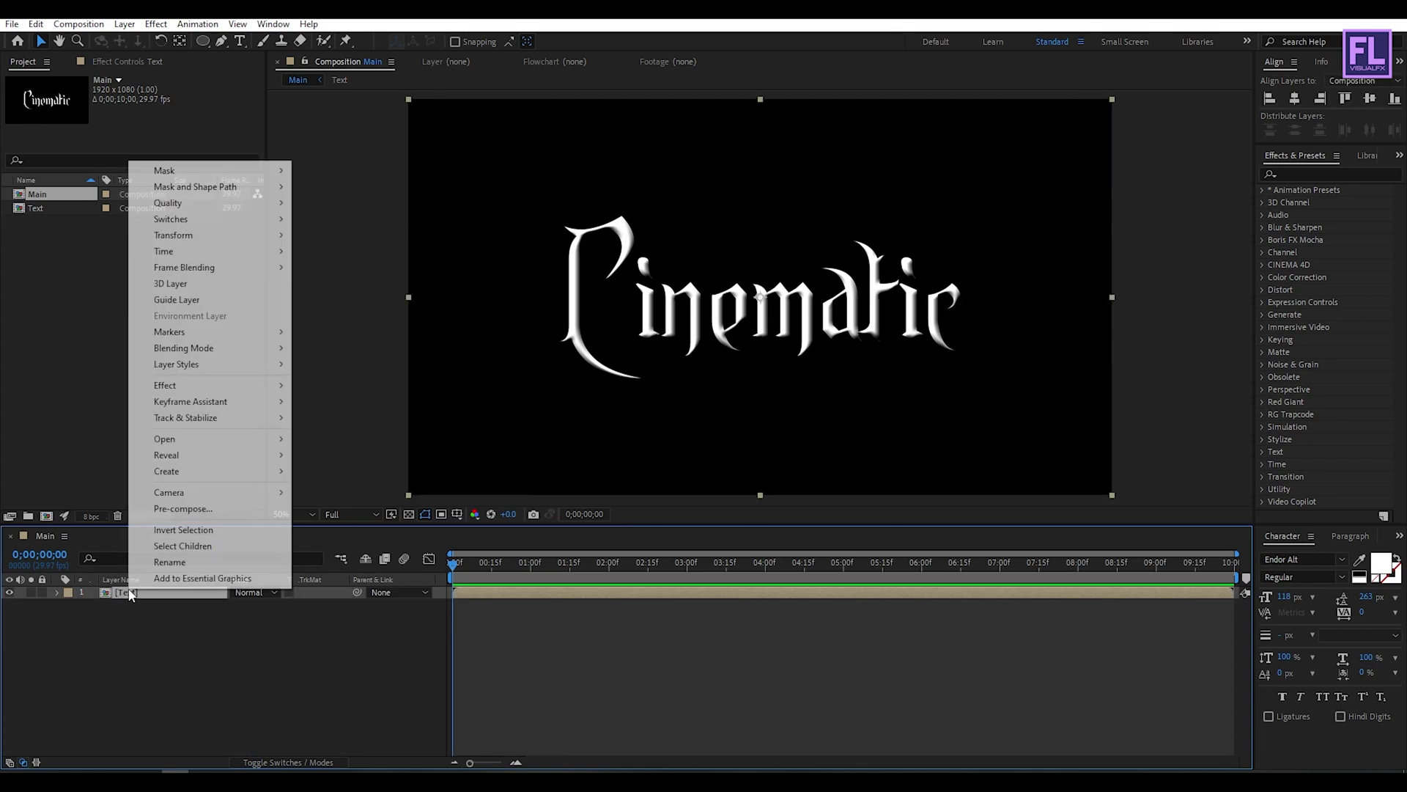
click(183, 505)
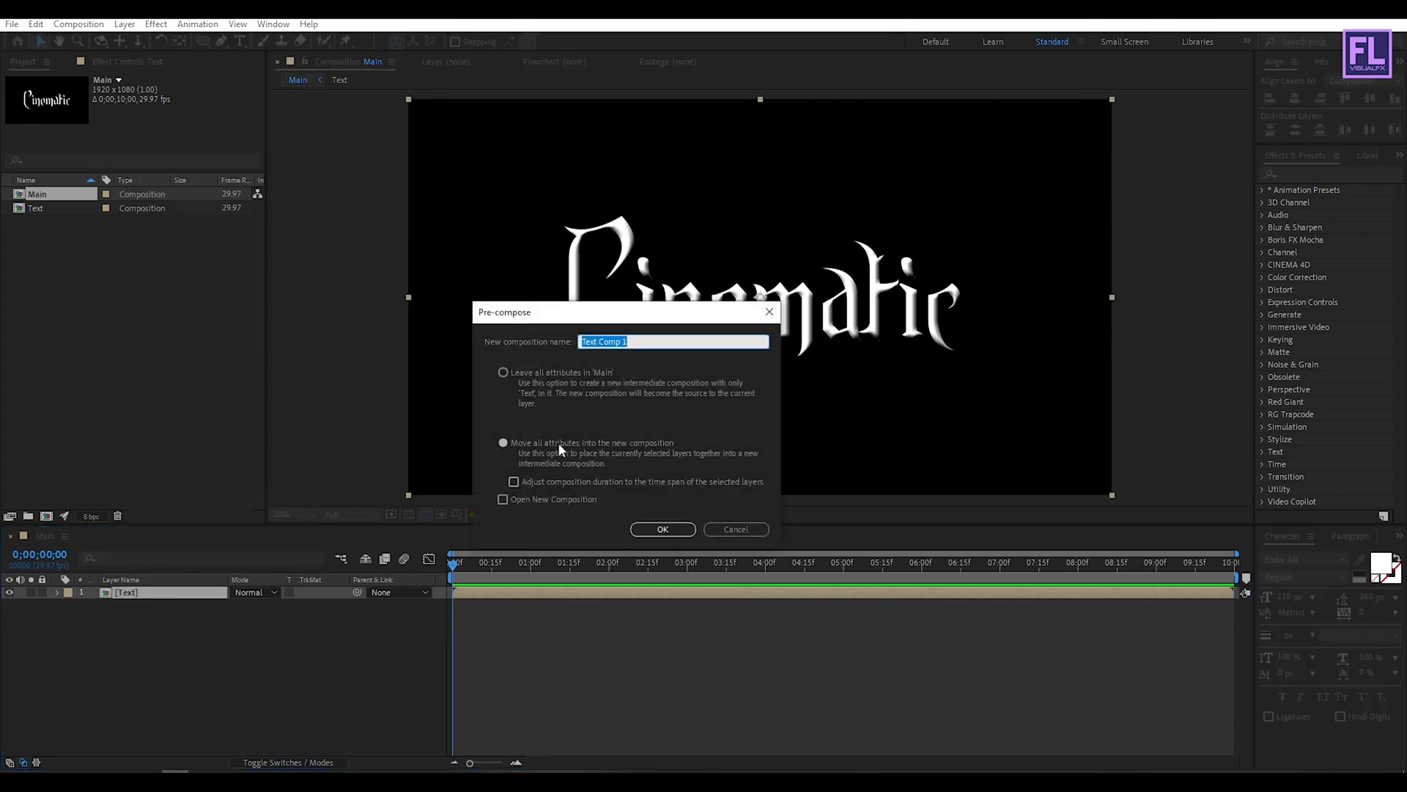
text(Bevel)
click(680, 536)
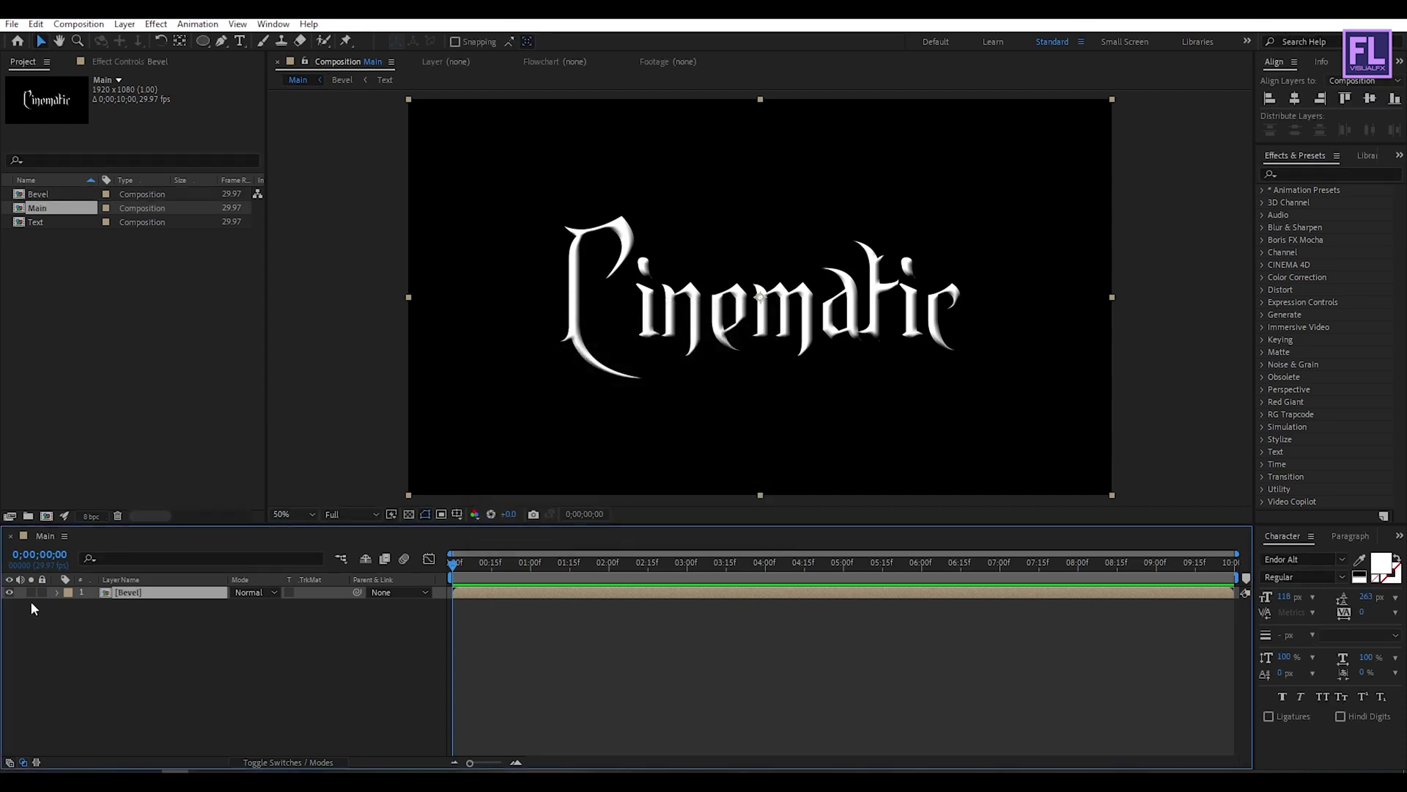
click(9, 593)
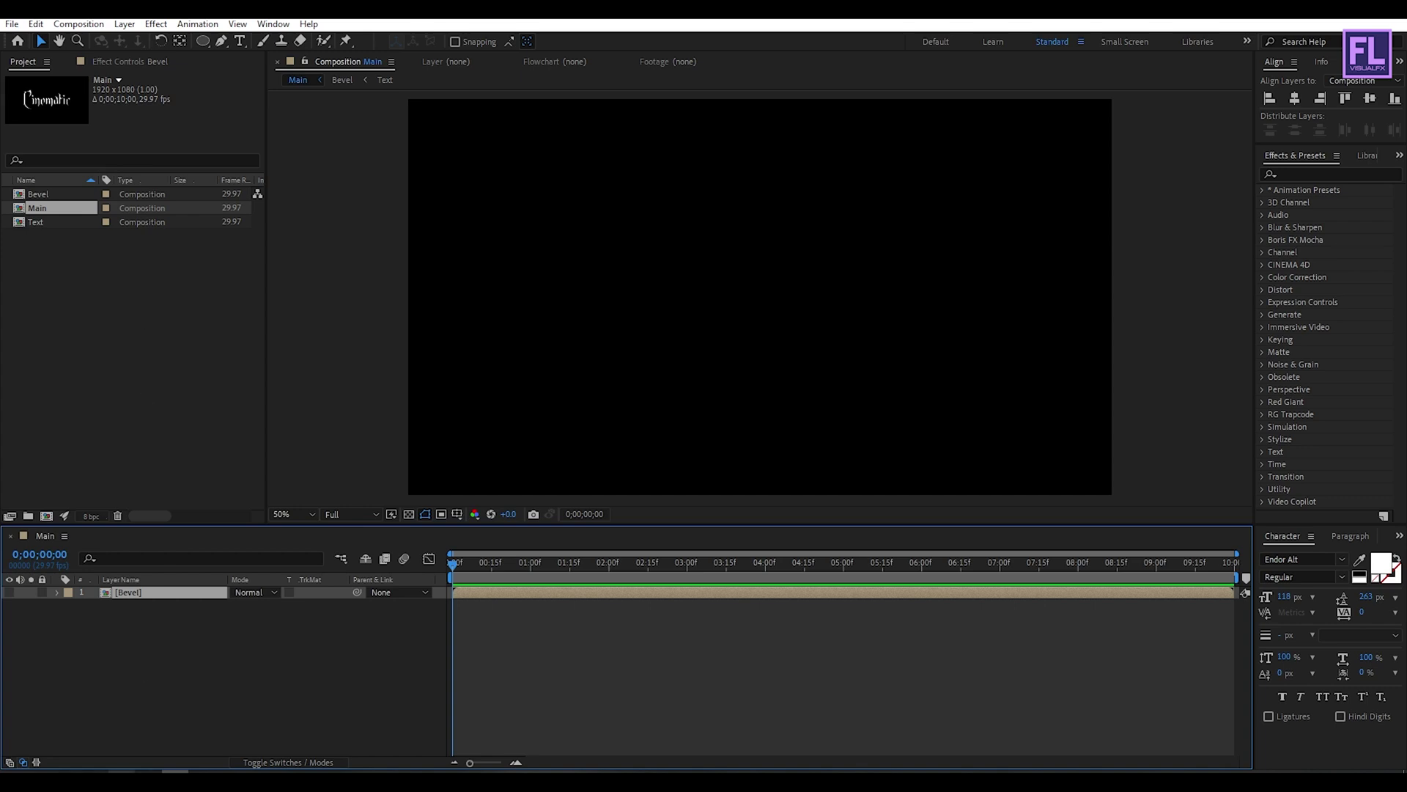
Import BG.mp4 and Reflection Map.png into the project
click(121, 722)
drag(896, 392, 513, 262)
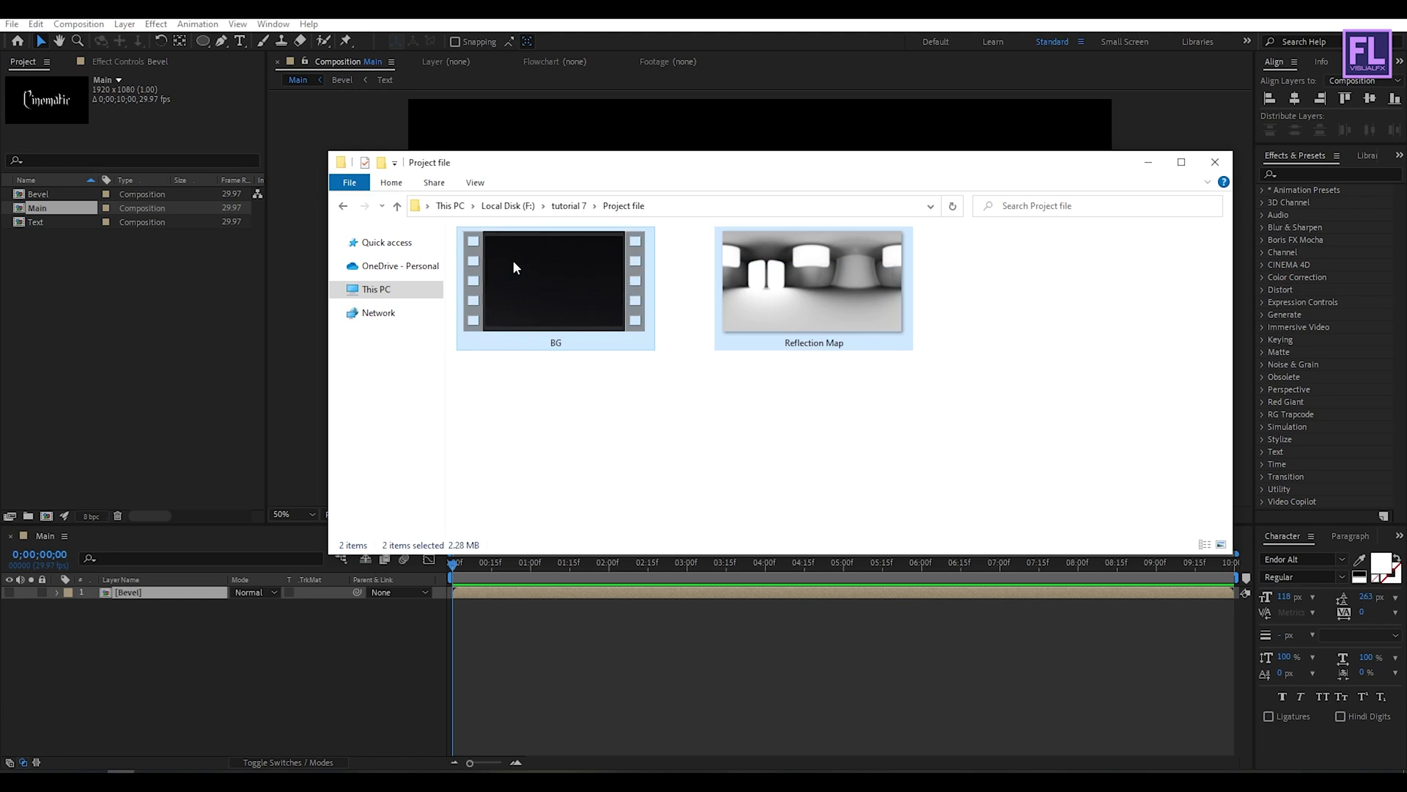
drag(512, 260, 92, 305)
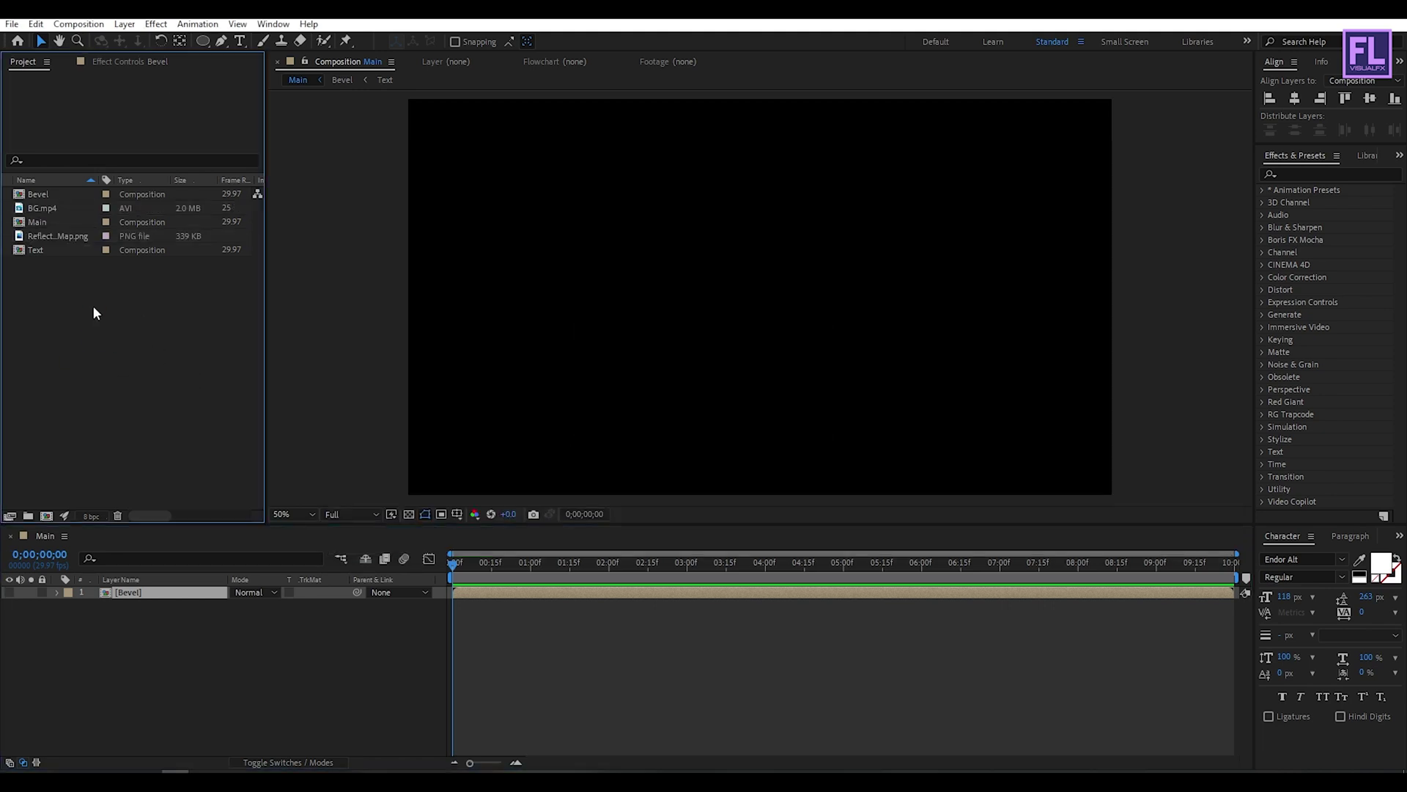
Add Reflection Map to the Main timeline and scale it down around its centre
click(62, 235)
drag(66, 242, 159, 595)
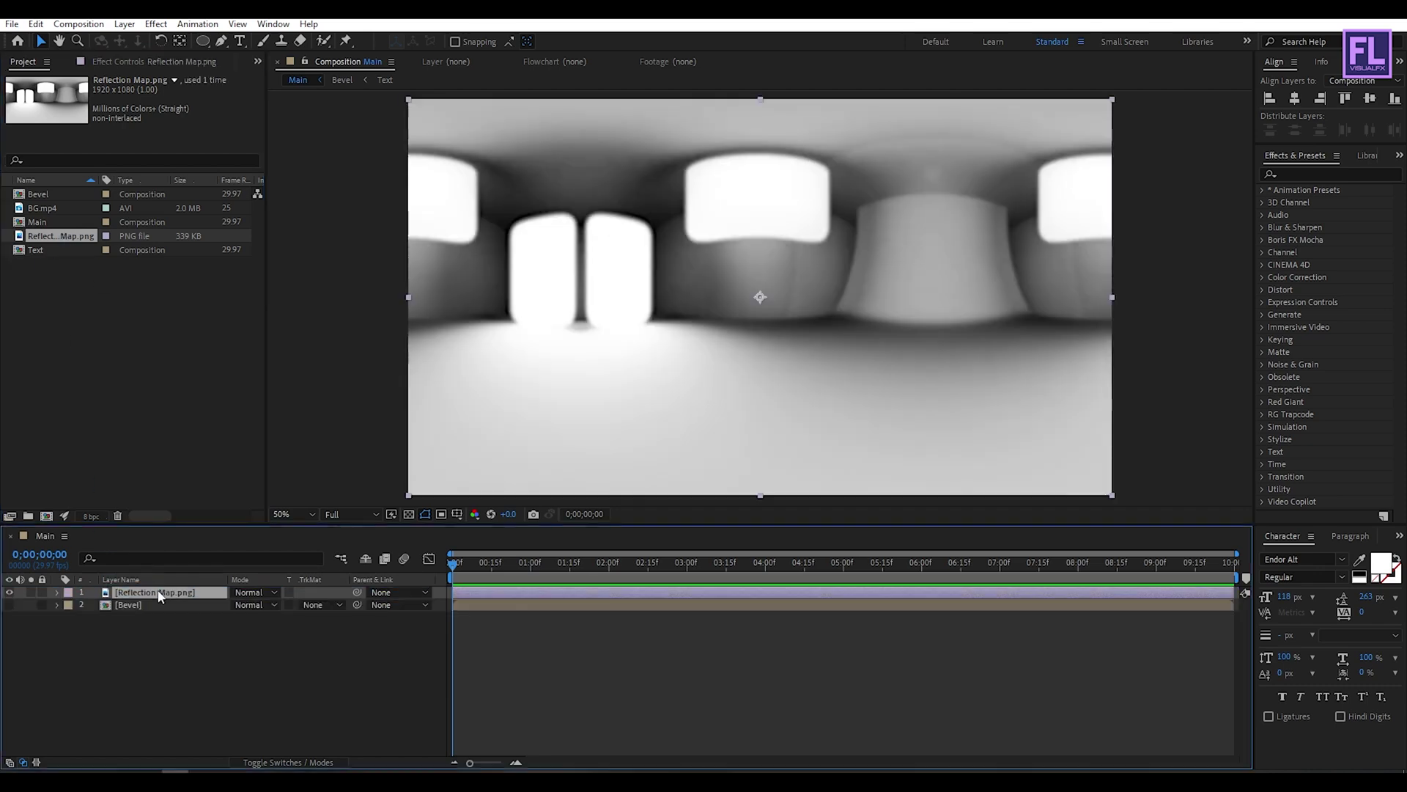
drag(1112, 106, 1010, 152)
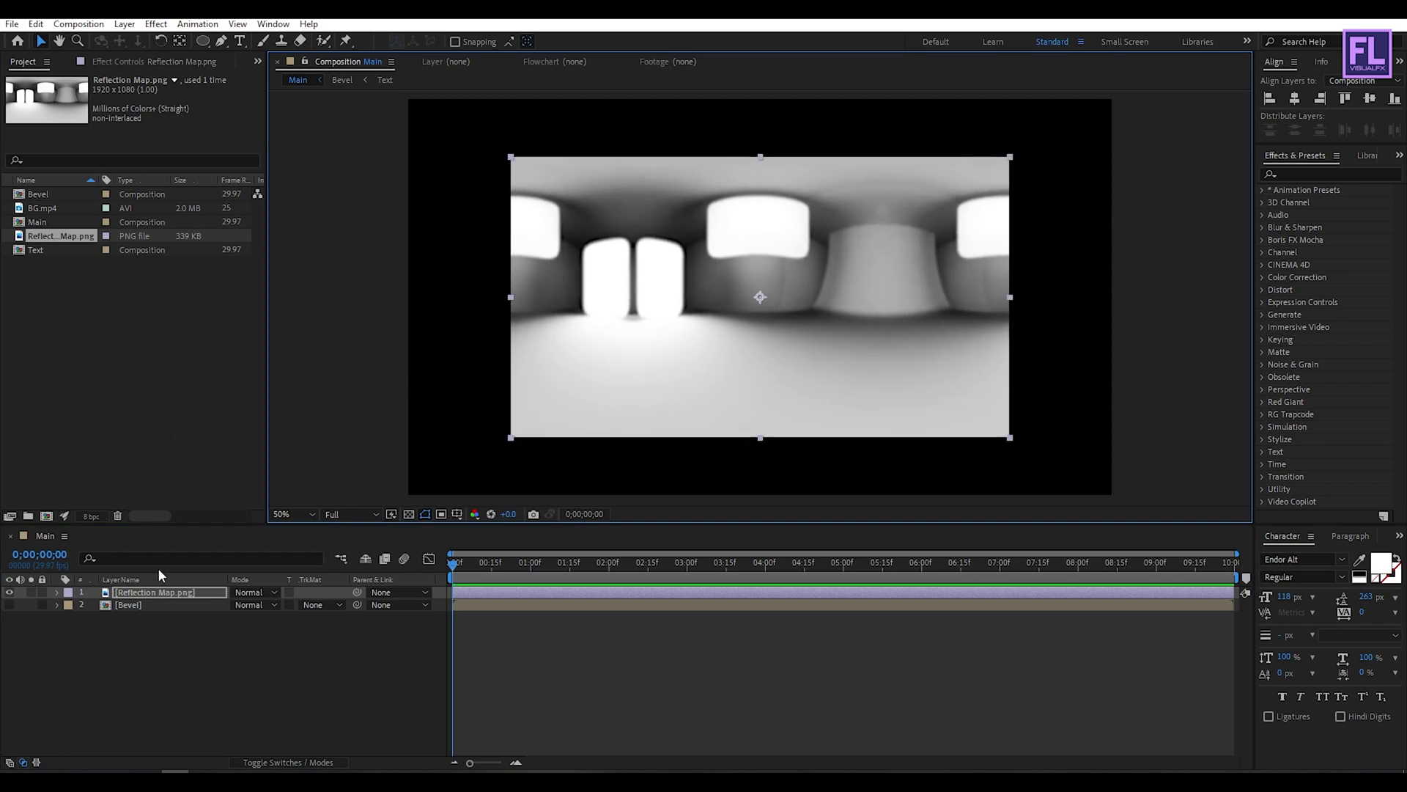
click(166, 593)
Apply Motion Tile to the reflection map with Output Width 390 and mirrored edges
click(1308, 173)
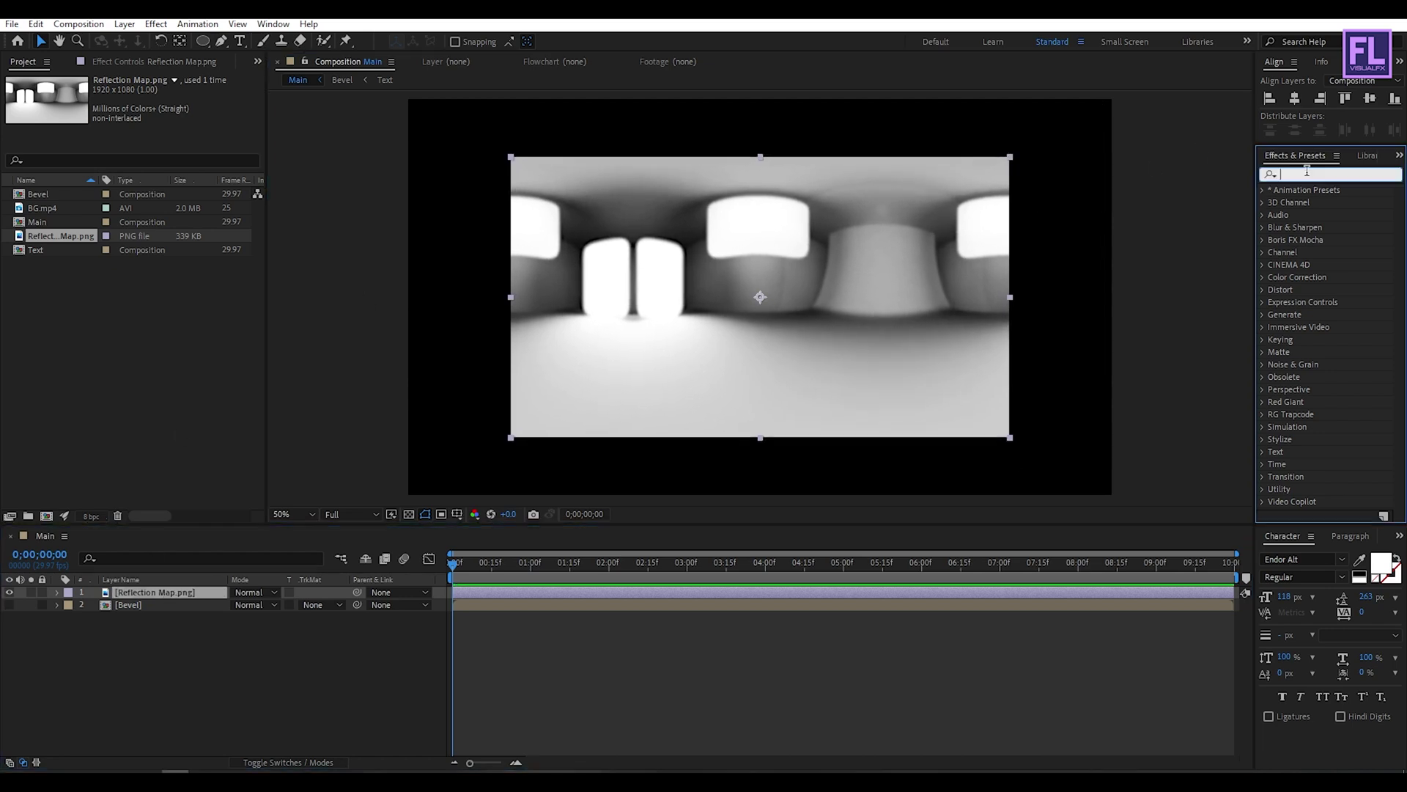
text(motion)
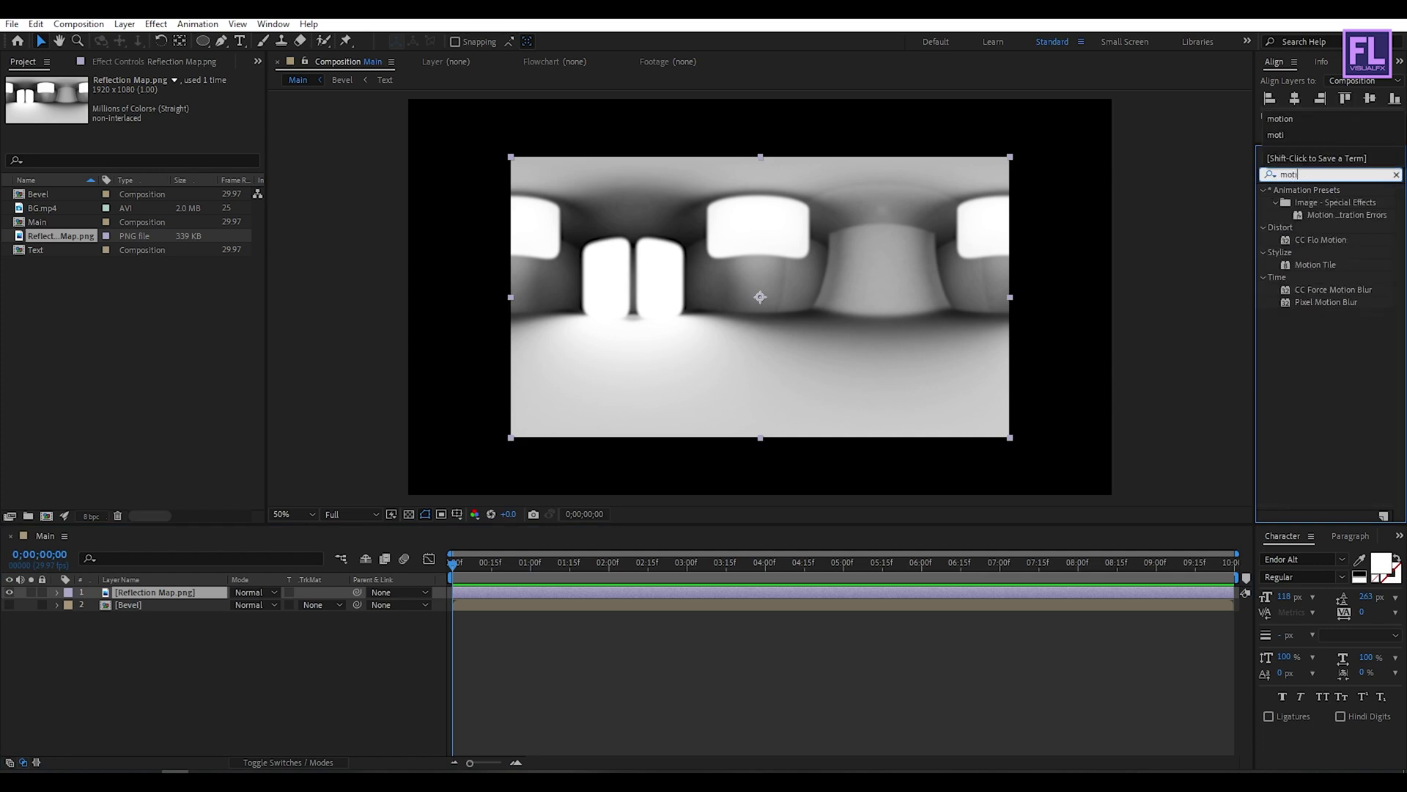
click(1341, 266)
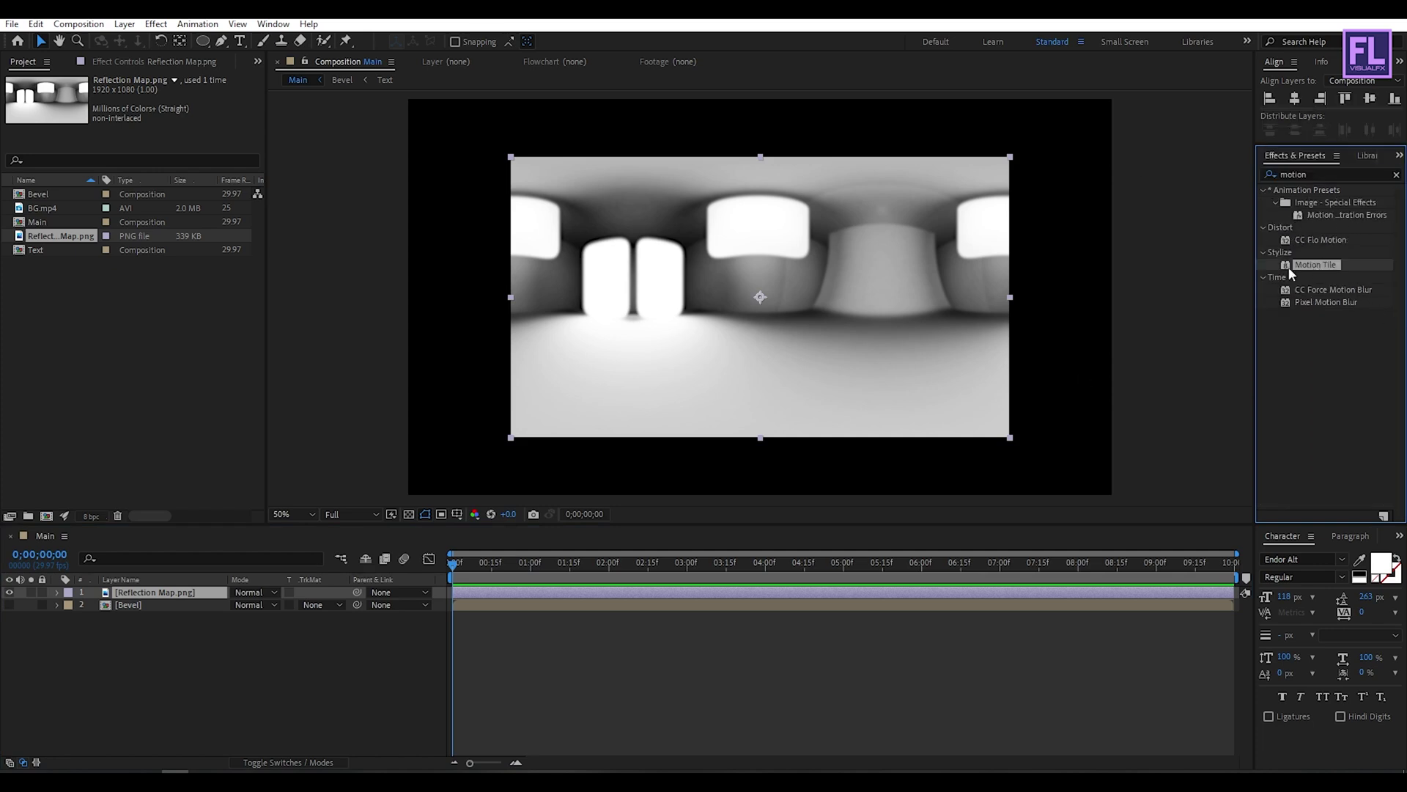
drag(1315, 270, 134, 593)
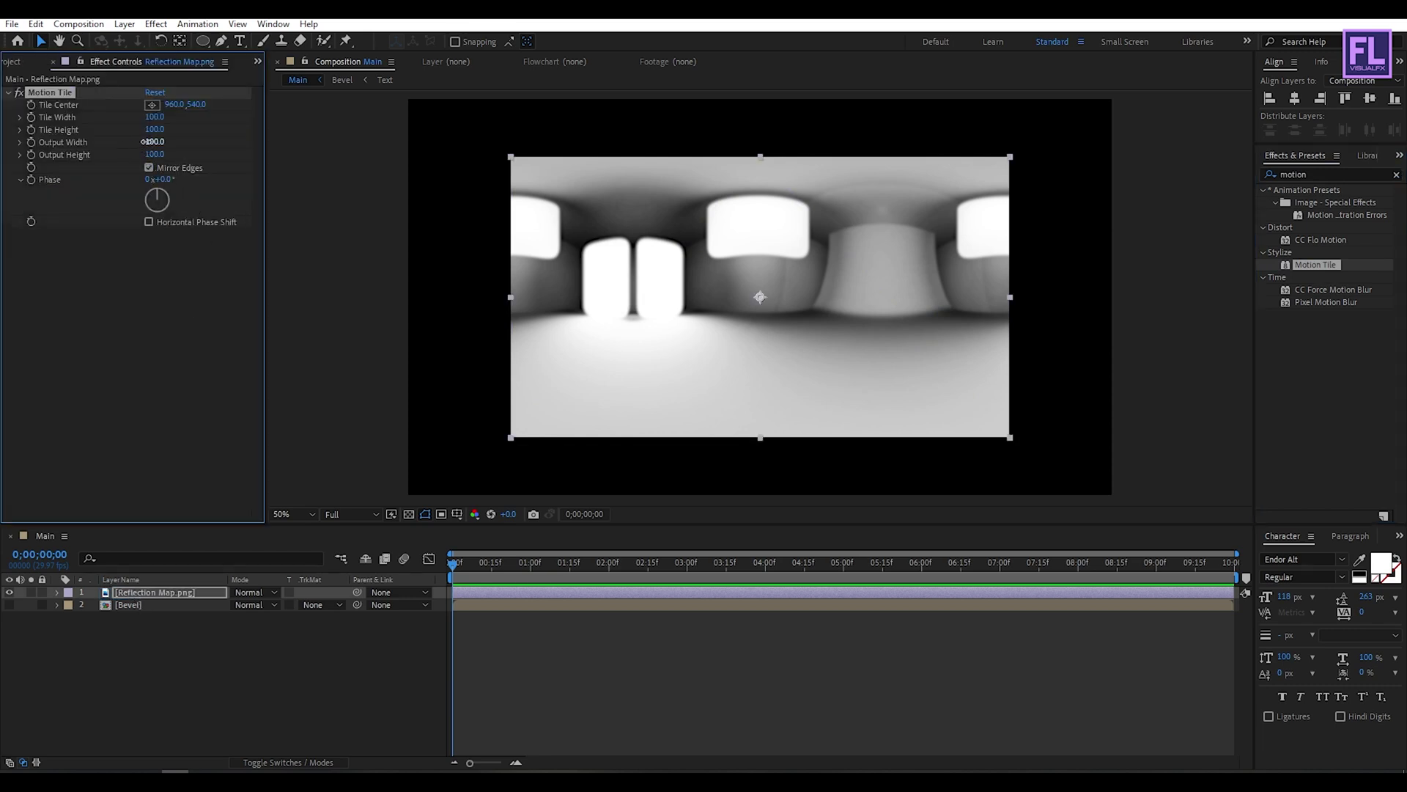
drag(147, 141, 165, 141)
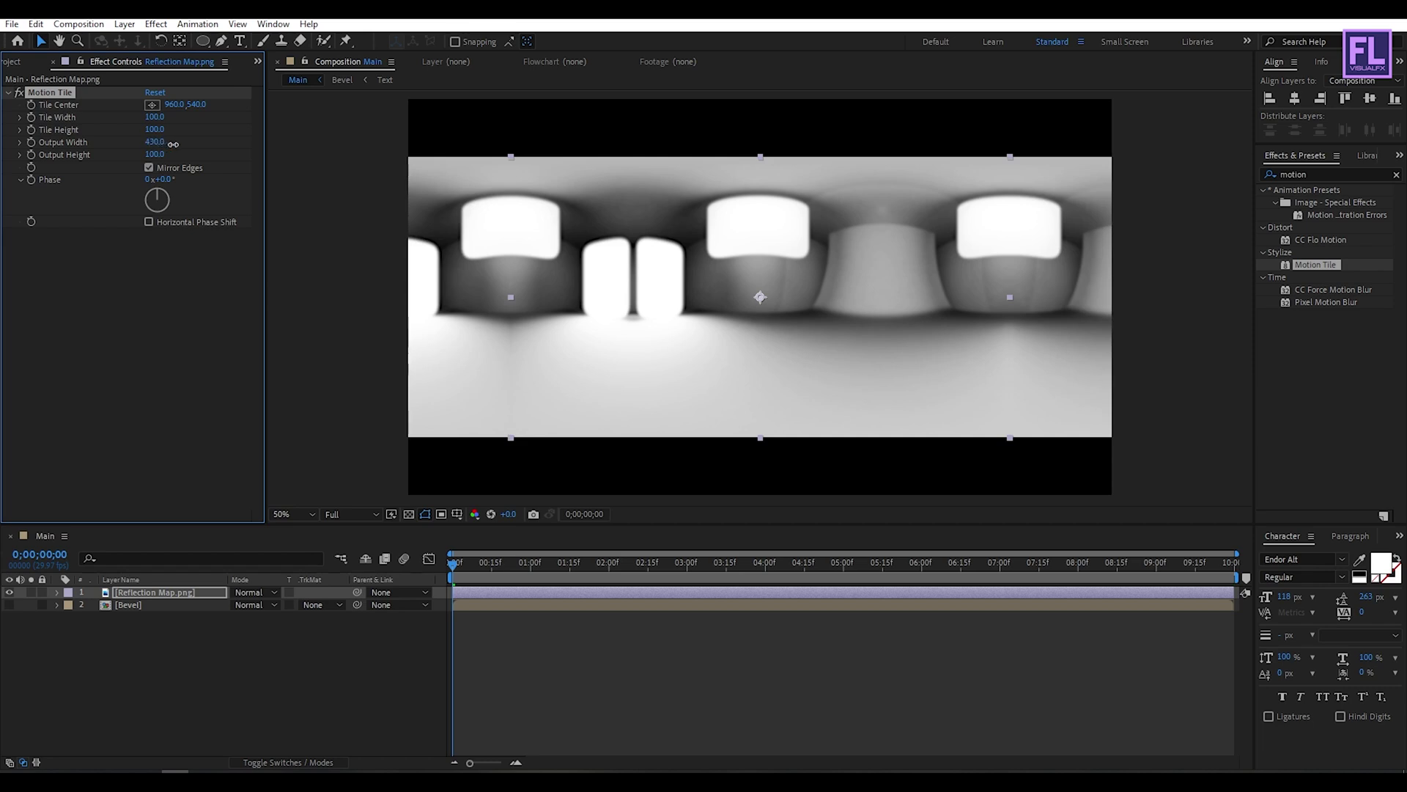
drag(171, 144, 168, 145)
click(409, 586)
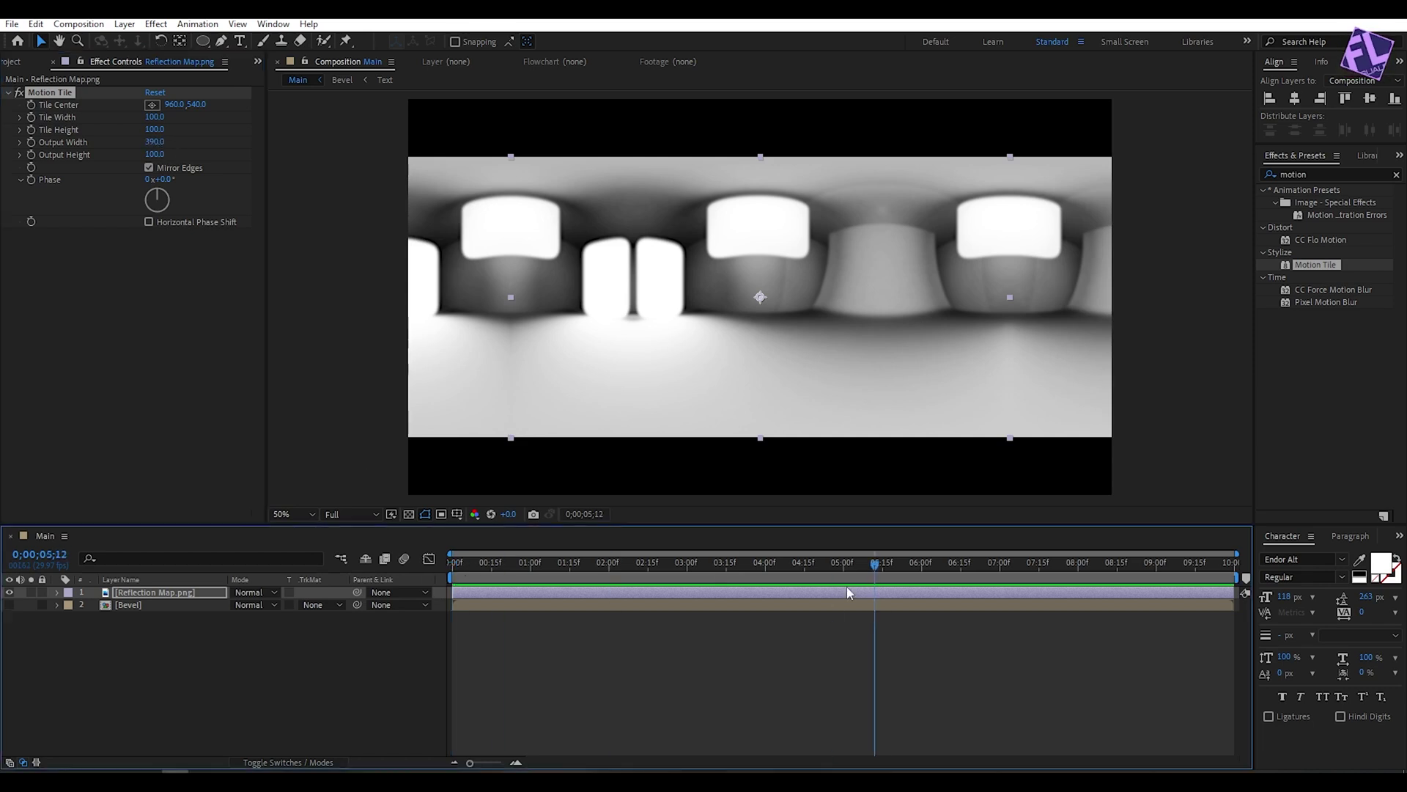
click(29, 108)
At the comp's end, slide the Tile Center X to 3157
drag(452, 564, 1273, 573)
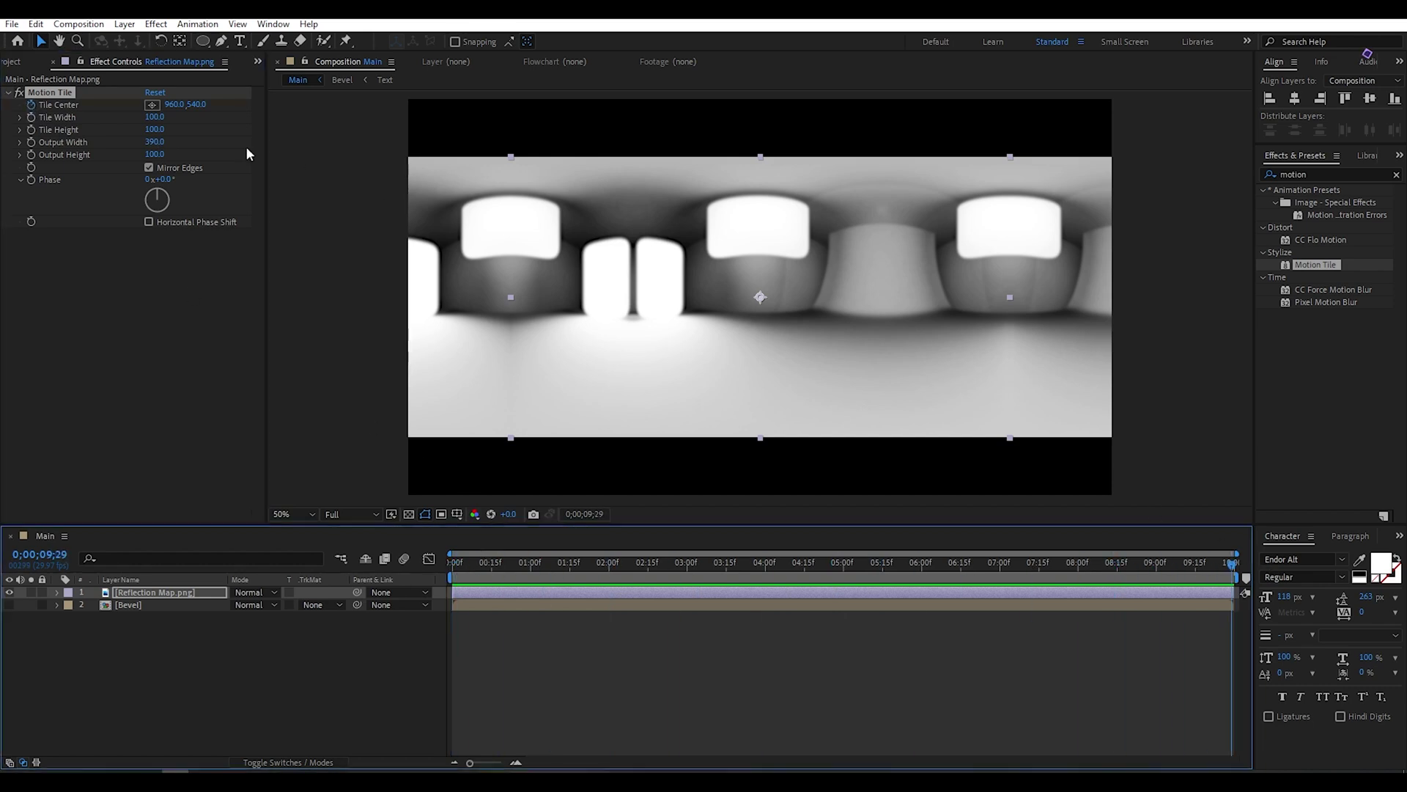
drag(176, 104, 660, 119)
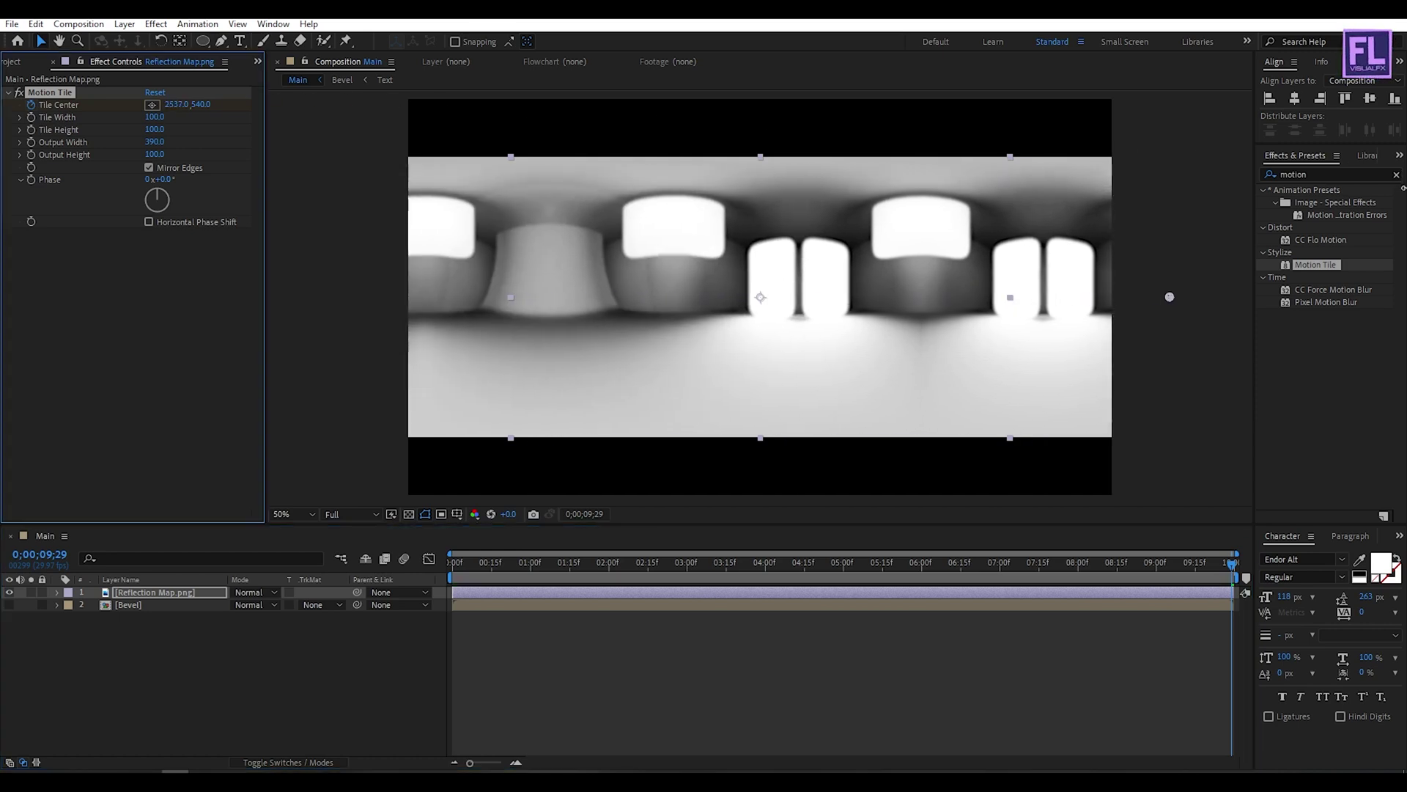
drag(169, 104, 855, 271)
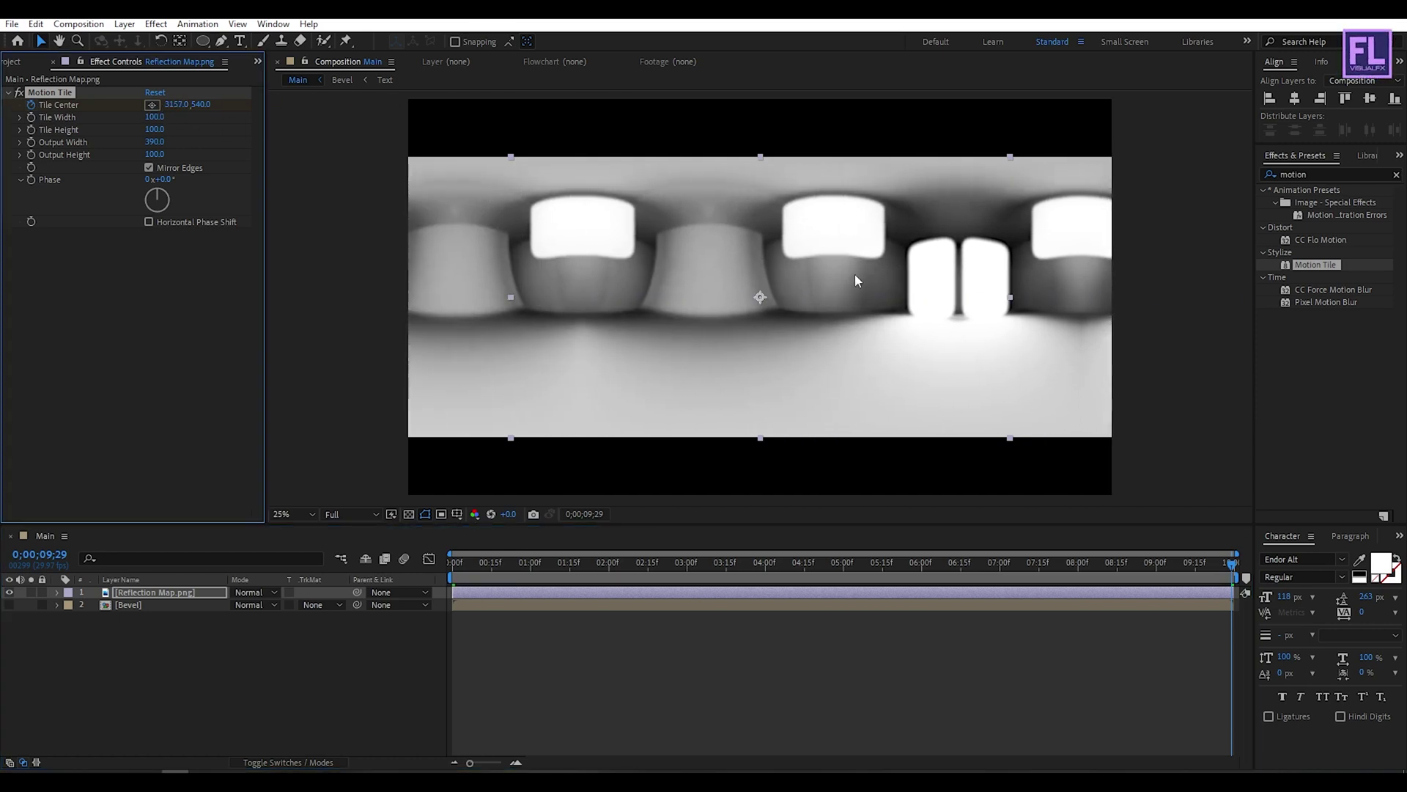
click(155, 651)
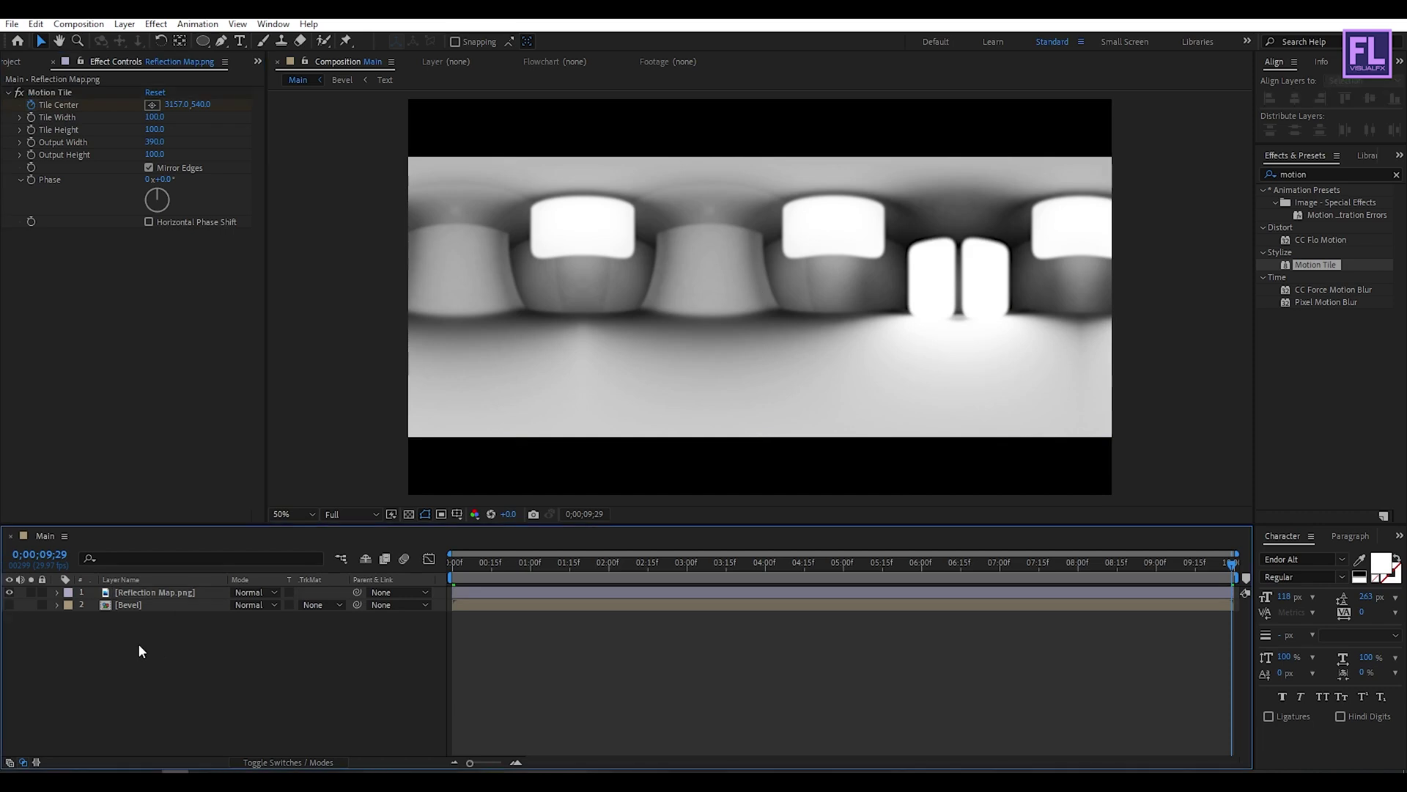
click(138, 595)
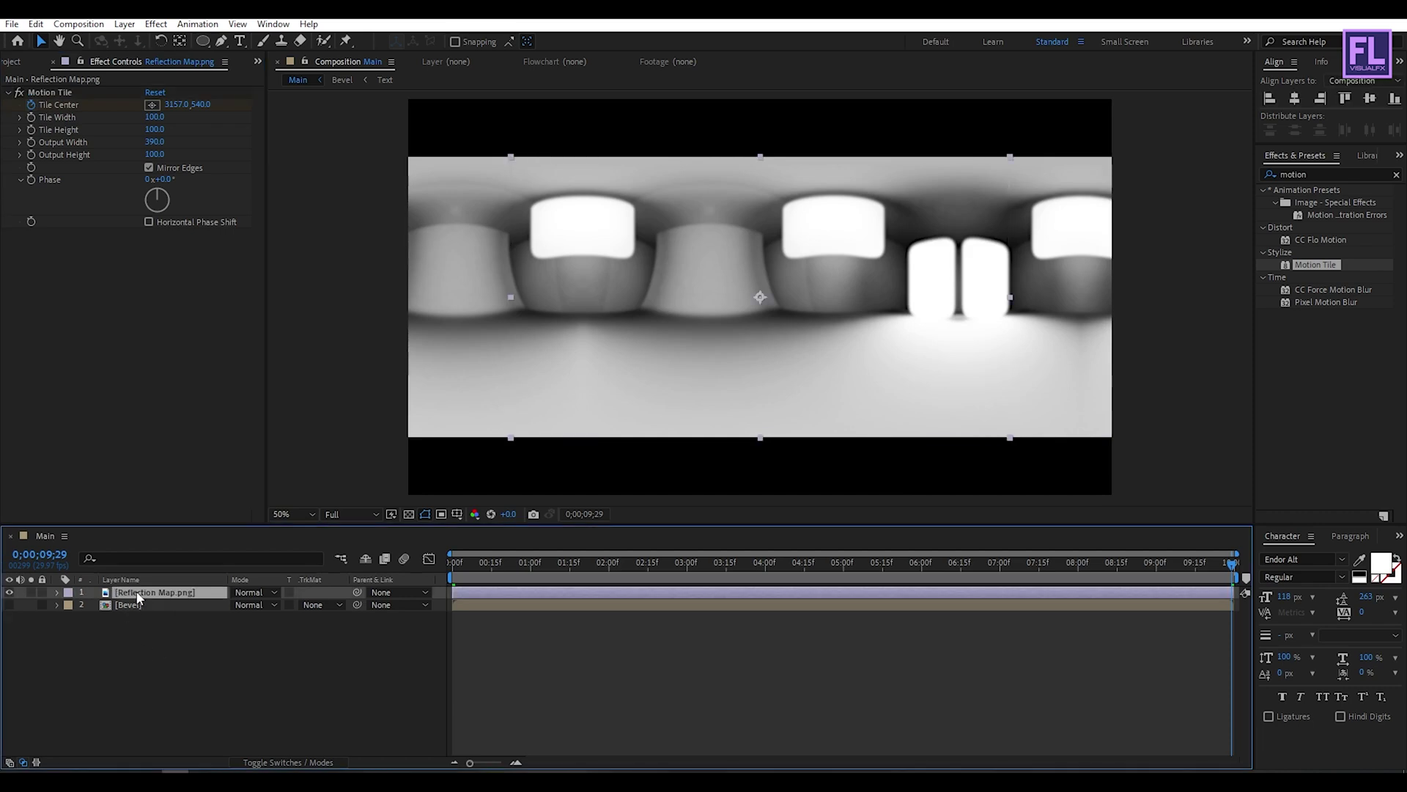
Pre-compose the reflection image layer into a composition named Reflection Map
right_click(139, 596)
click(227, 513)
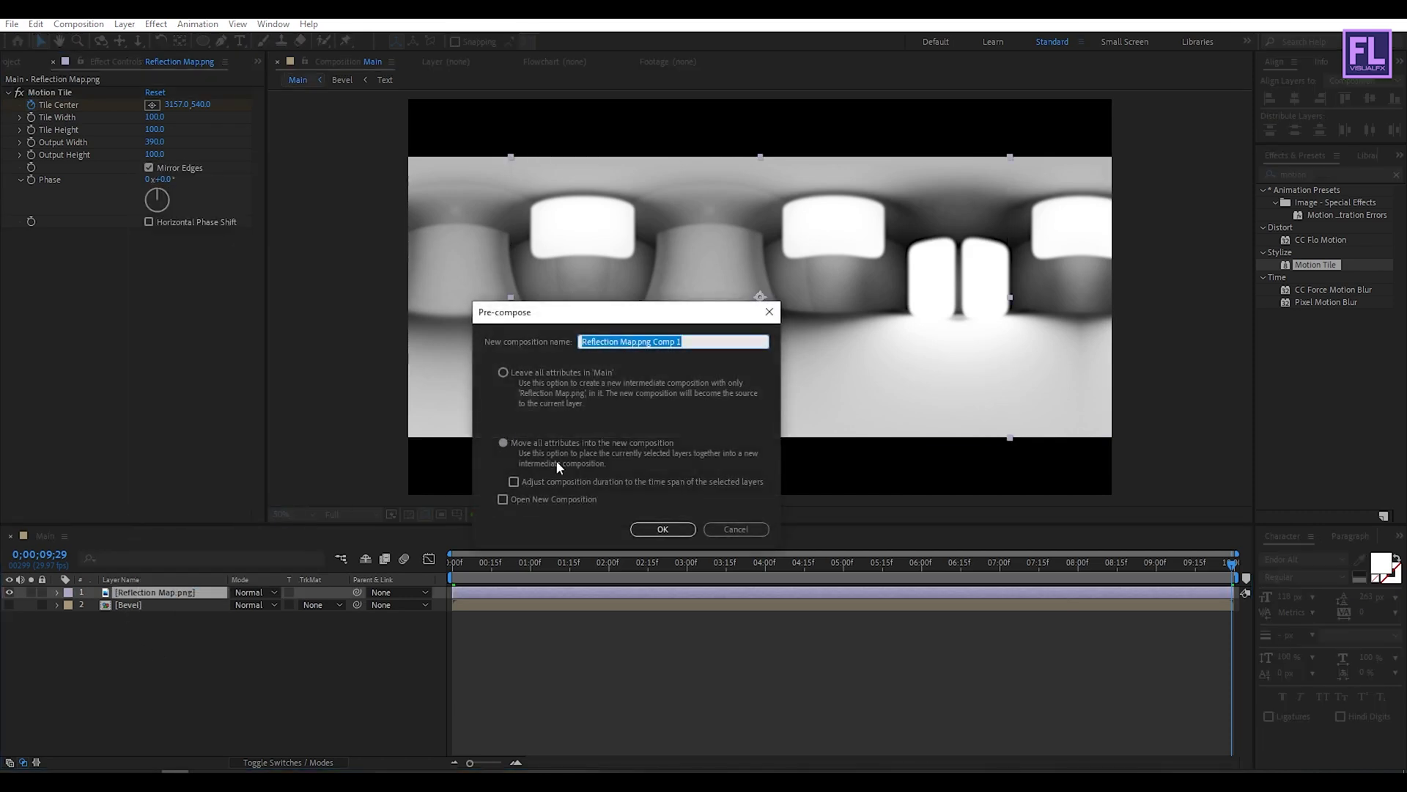
drag(683, 342, 636, 342)
key(BackSpace)
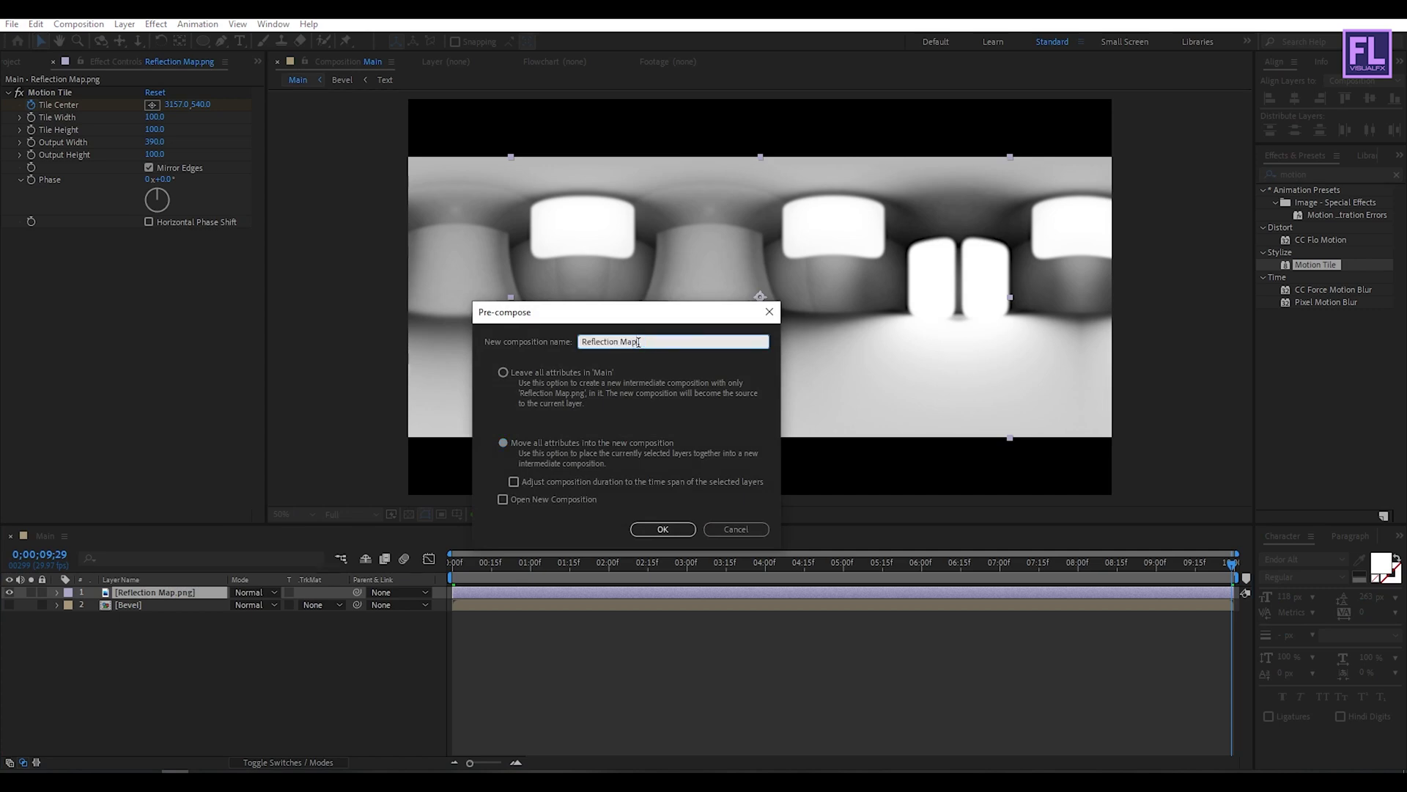
key(Return)
click(98, 666)
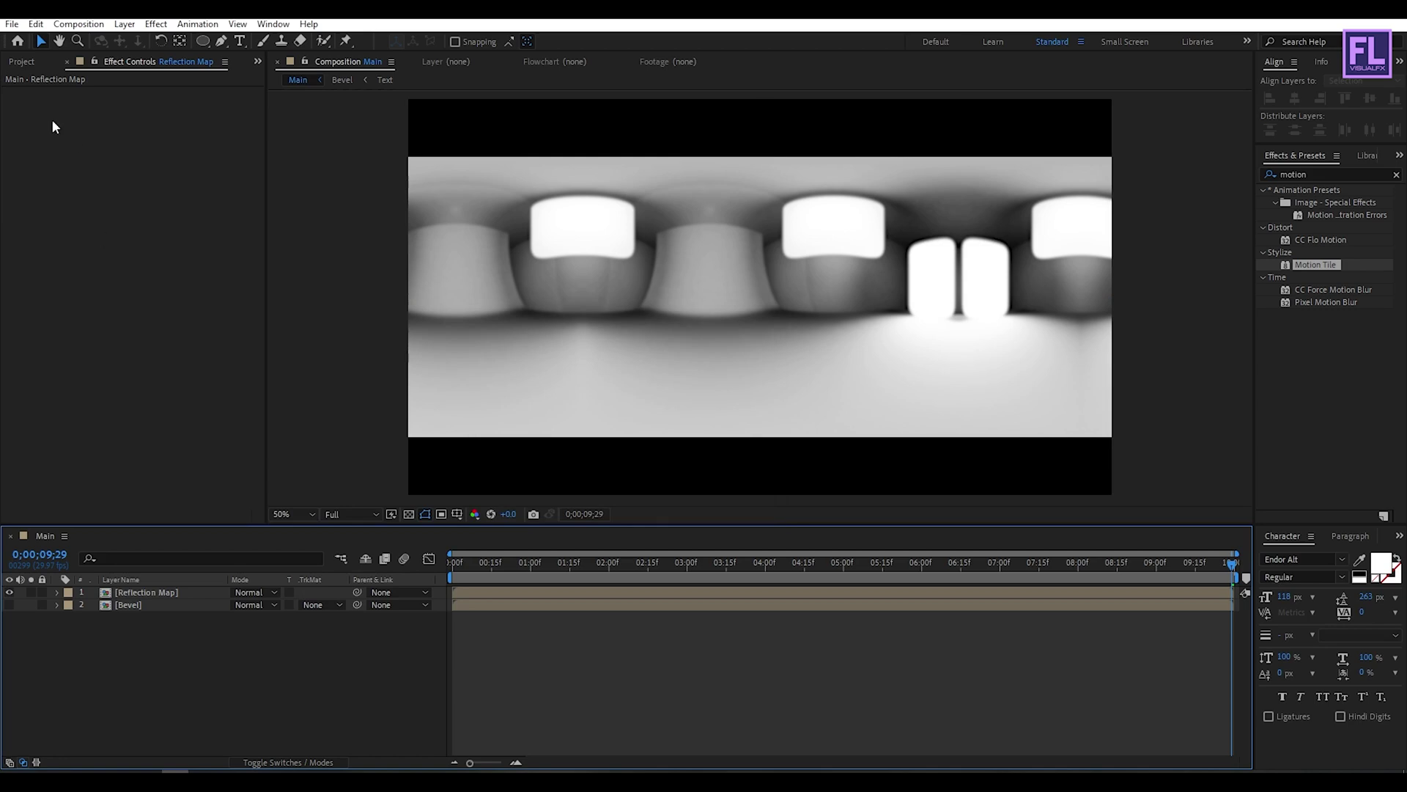
Add the Text comp from the Project panel to the top of Main
click(22, 62)
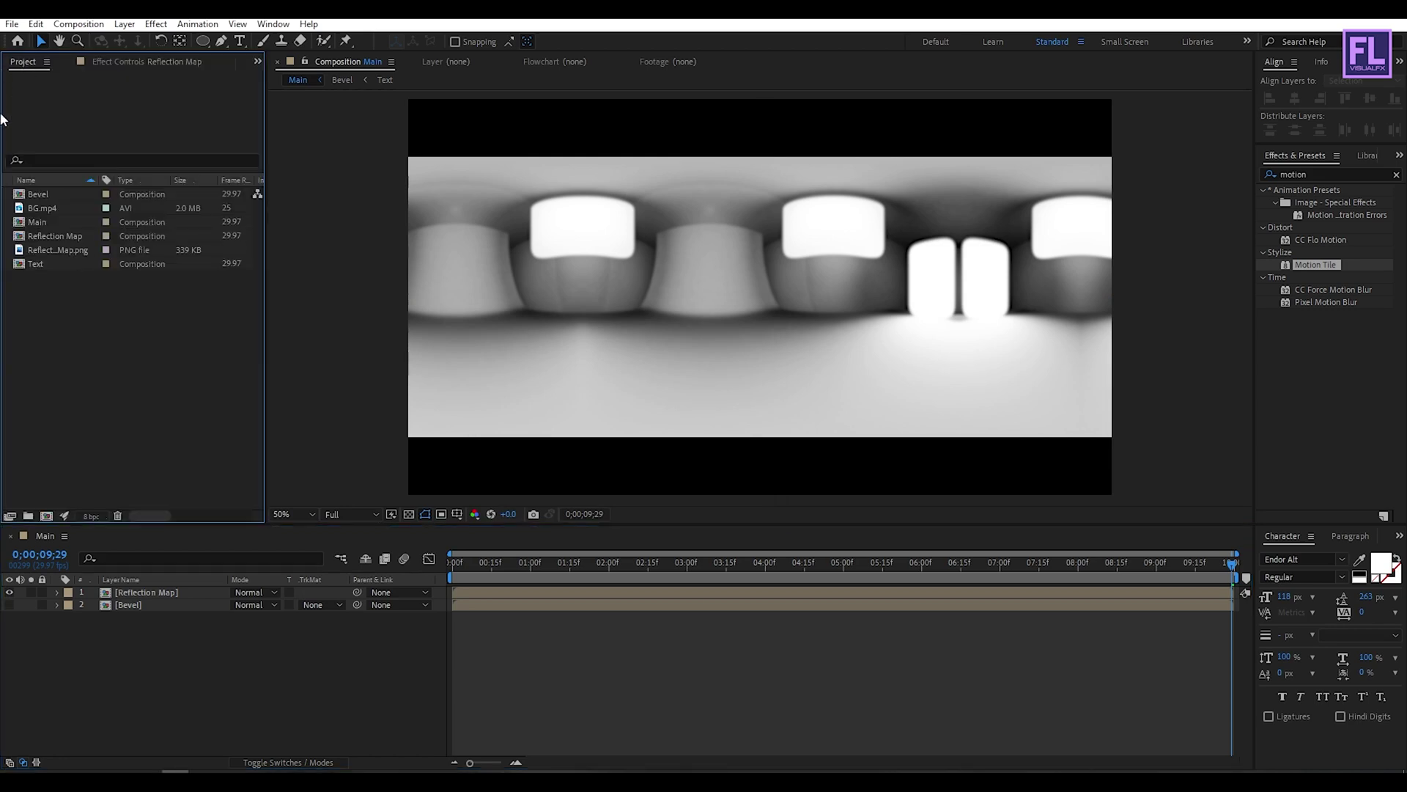
click(45, 266)
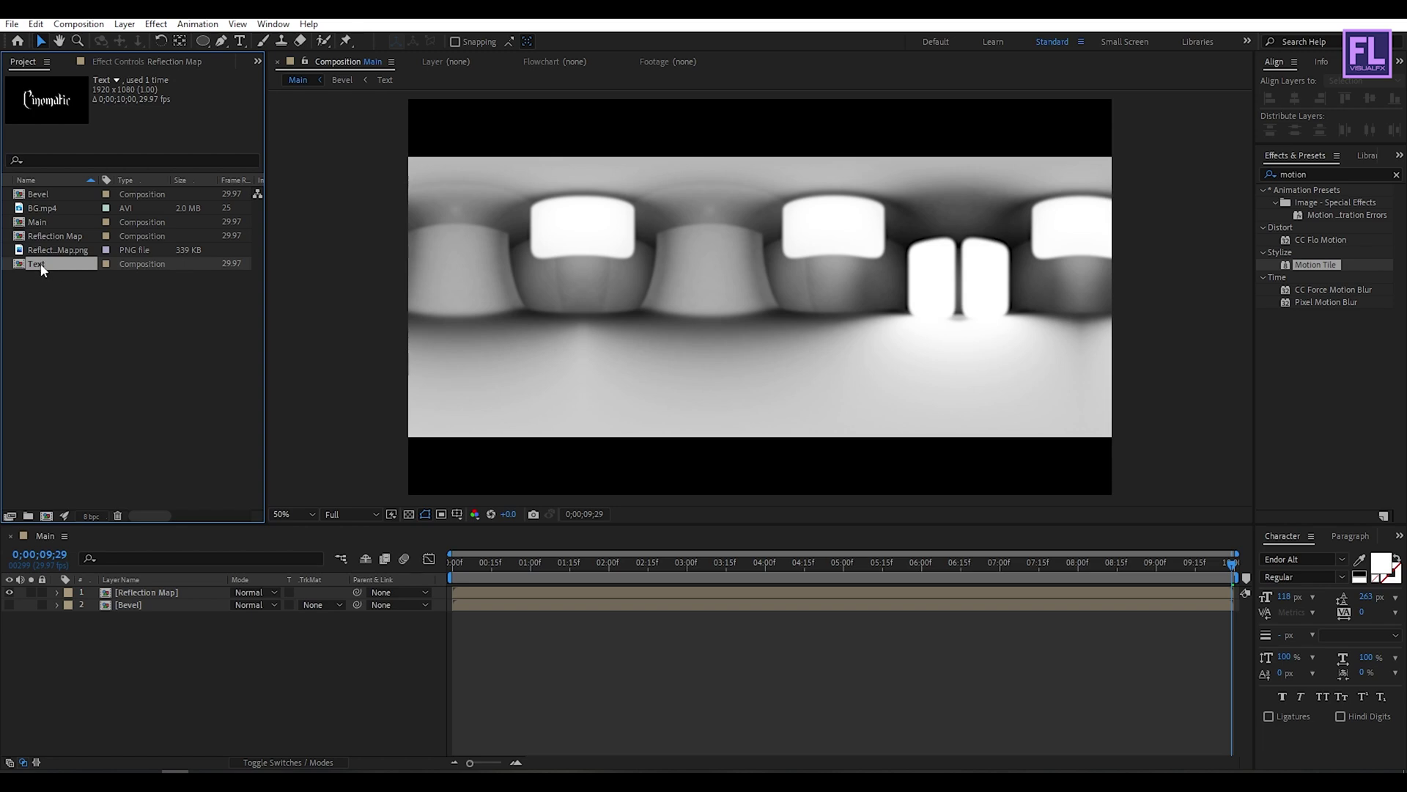
drag(44, 273, 178, 590)
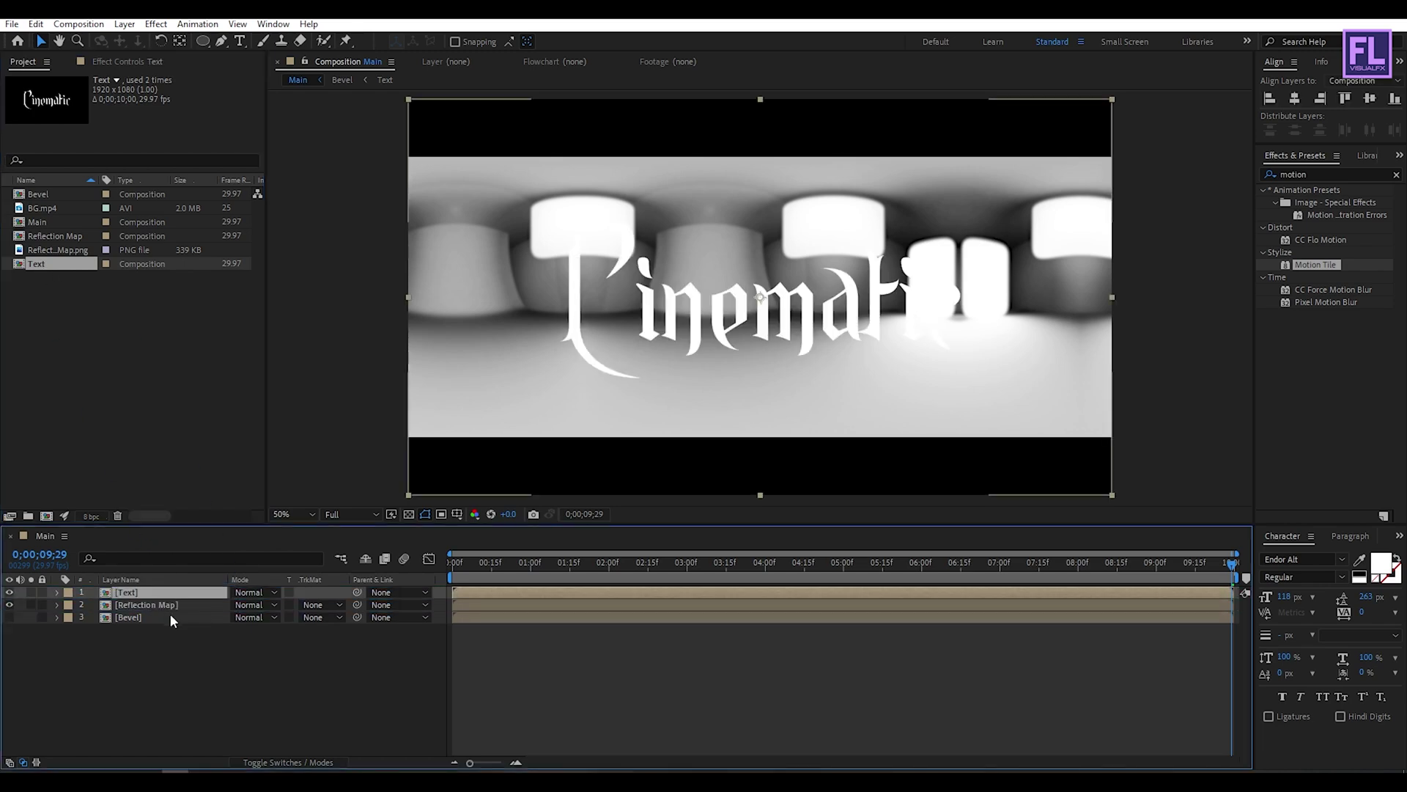
click(164, 605)
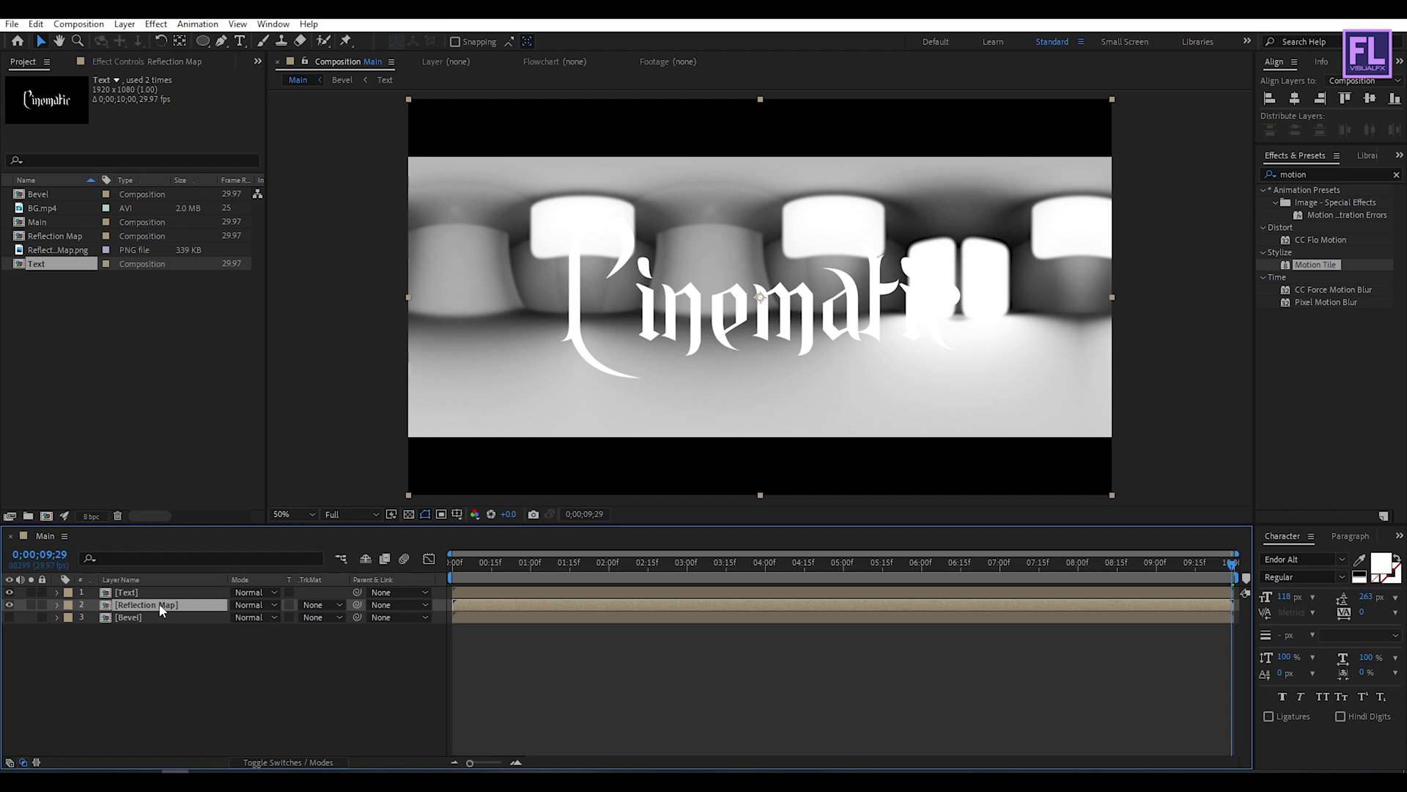
Set the Reflection Map's track matte to Alpha Matte 'Text'
click(300, 605)
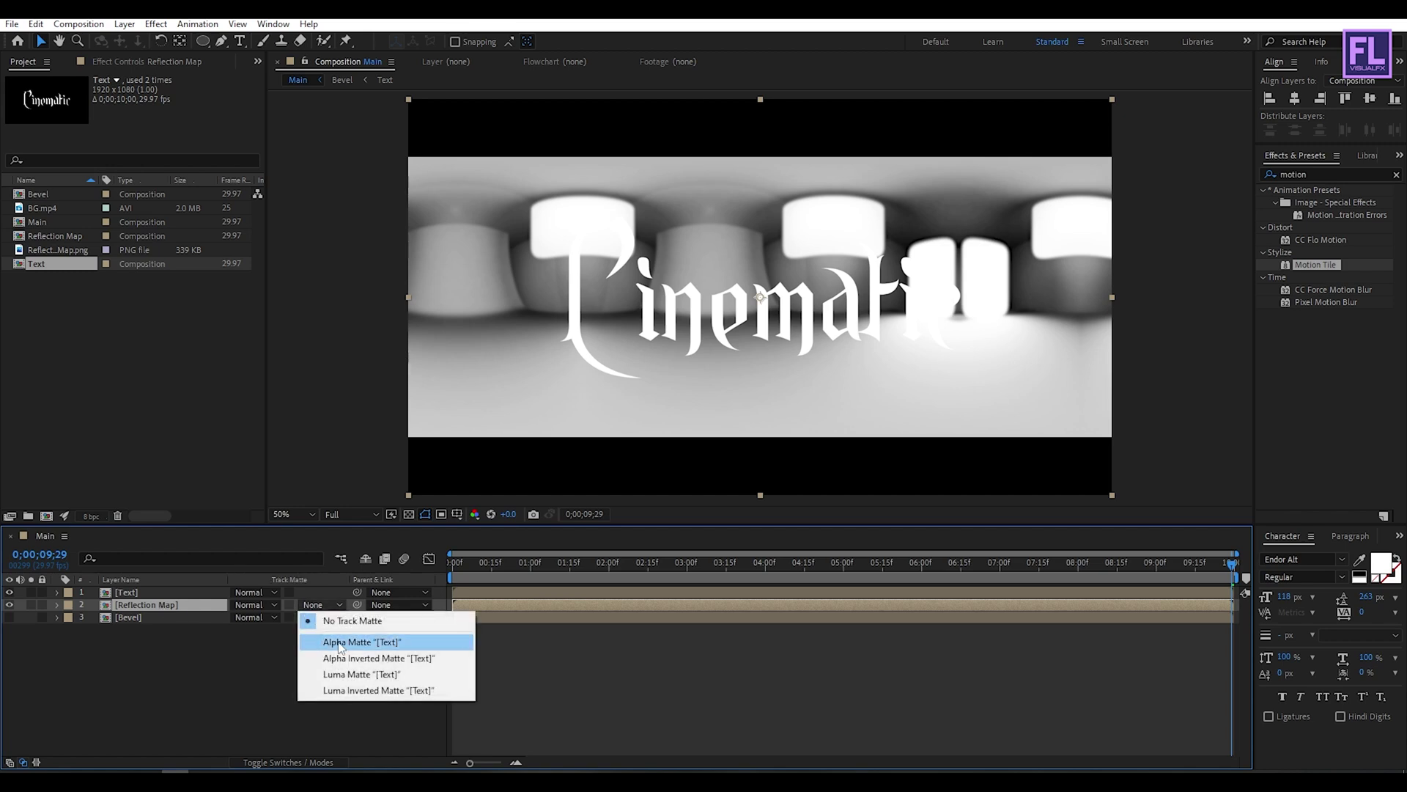
click(338, 639)
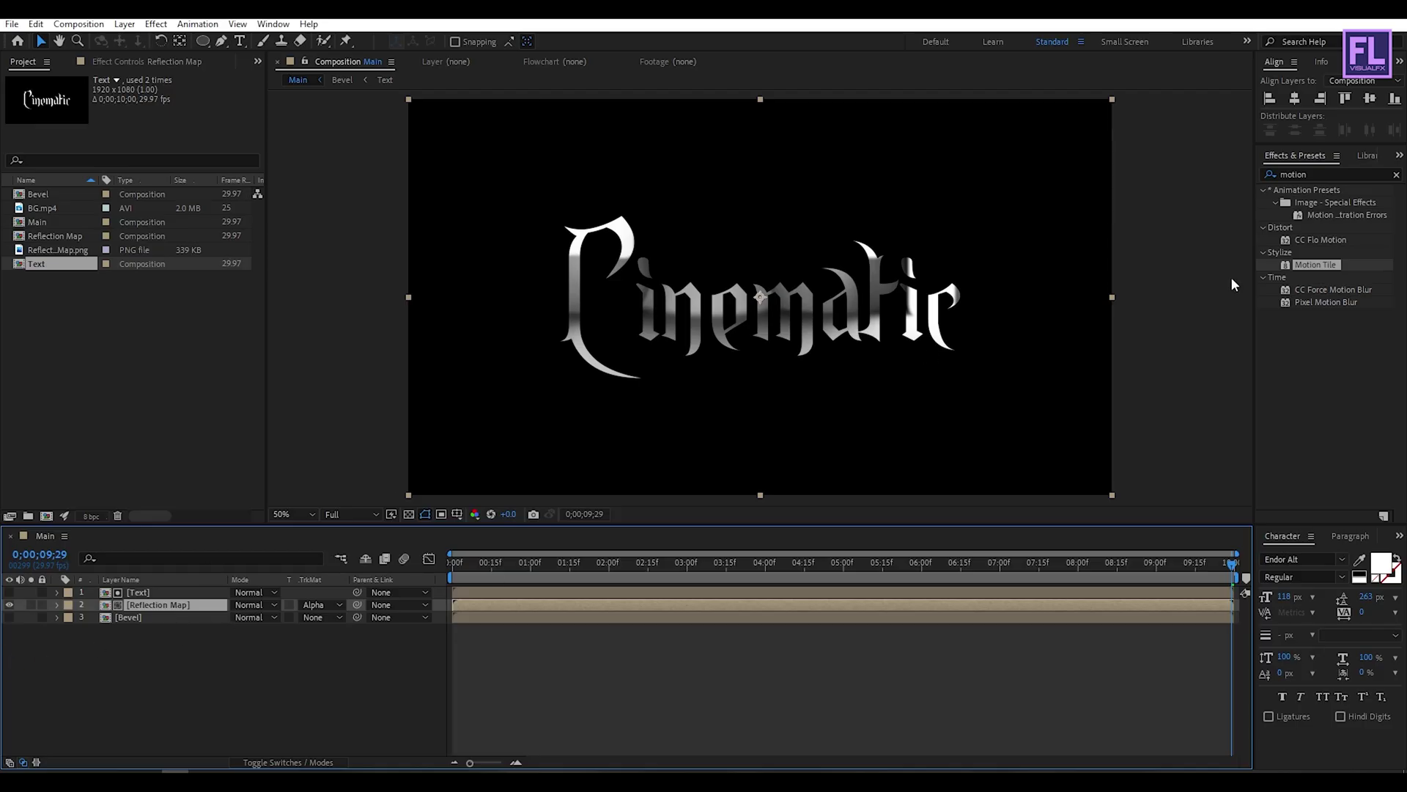
Apply CC Glass to Reflection Map with Bevel as bump map, using Luminance
click(1312, 173)
text(cc glas)
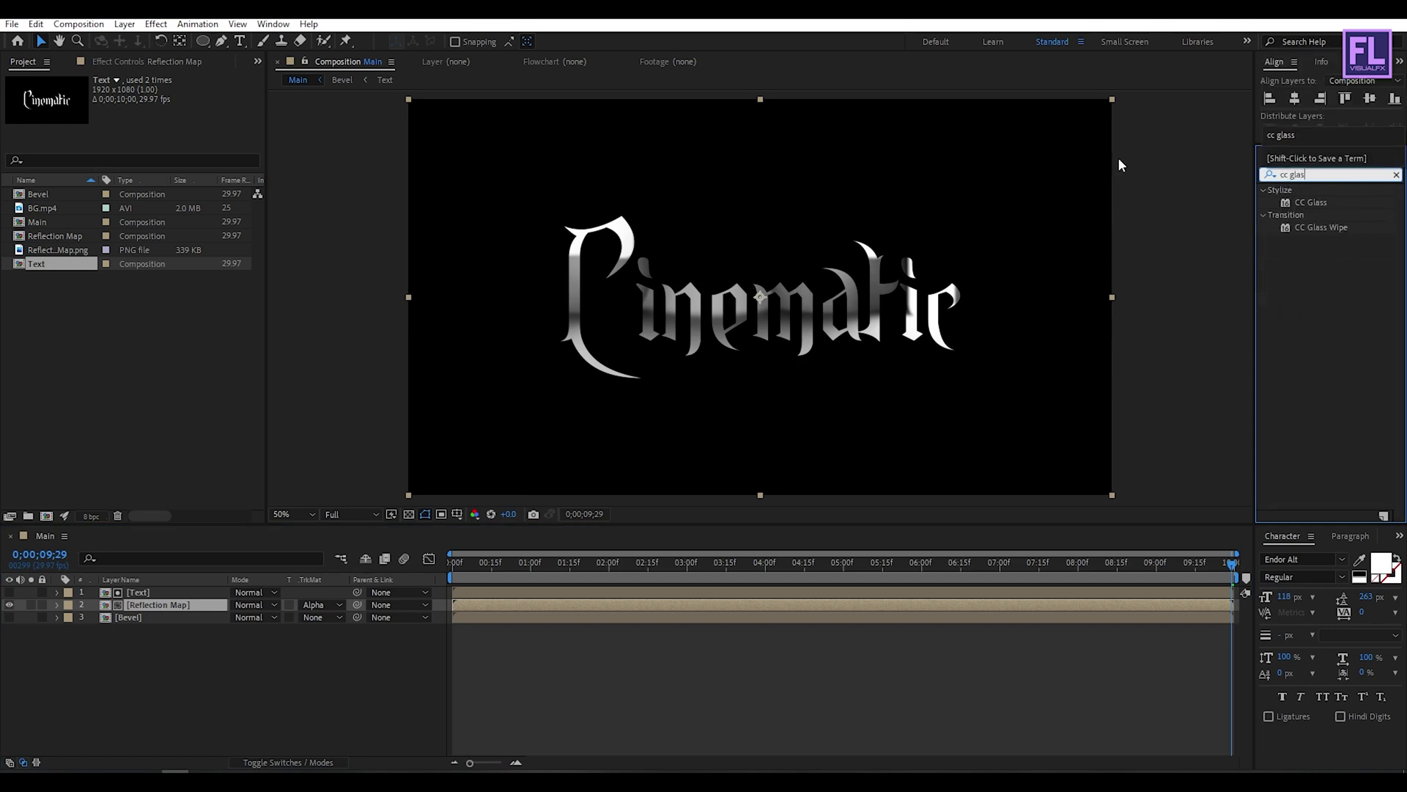
drag(1312, 202, 138, 608)
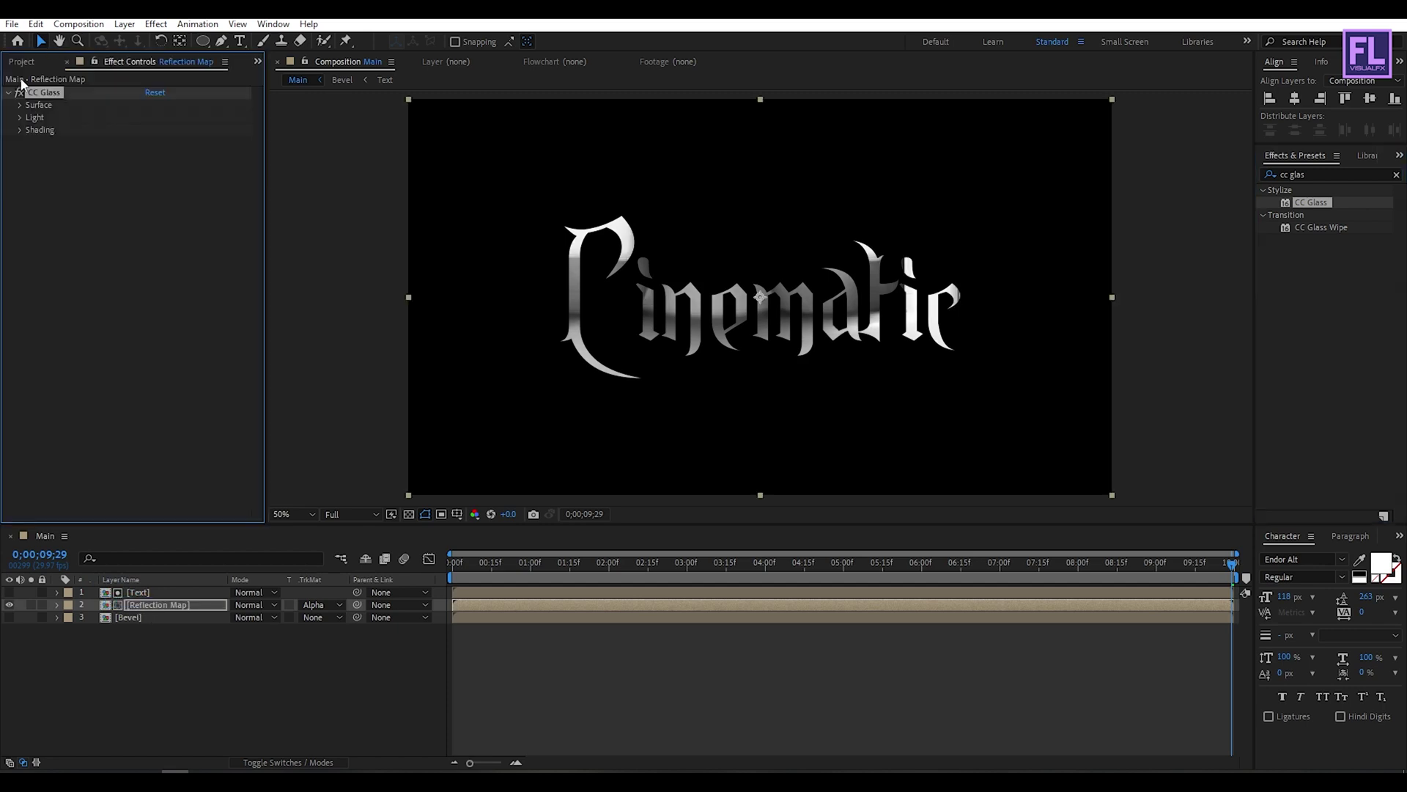
click(19, 106)
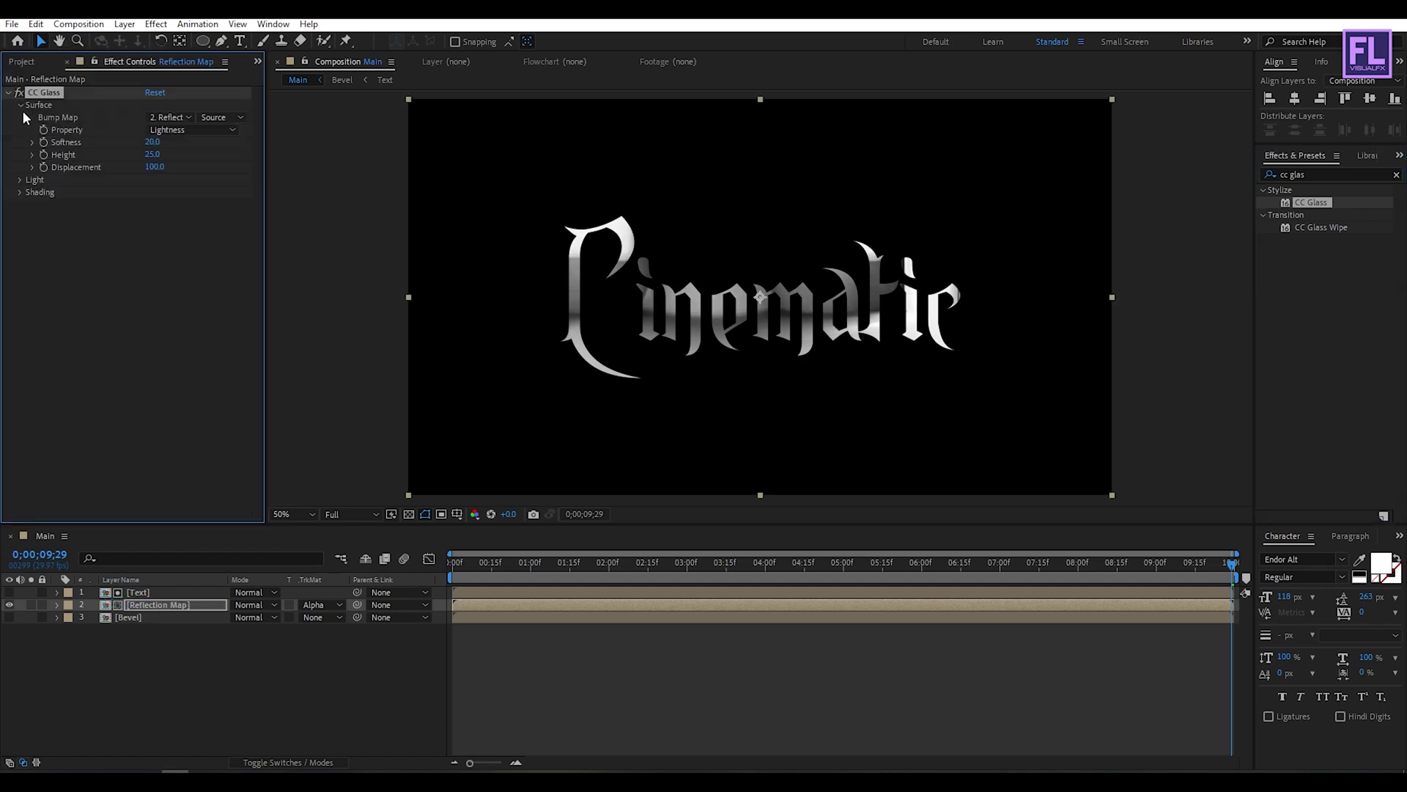
click(157, 121)
click(180, 191)
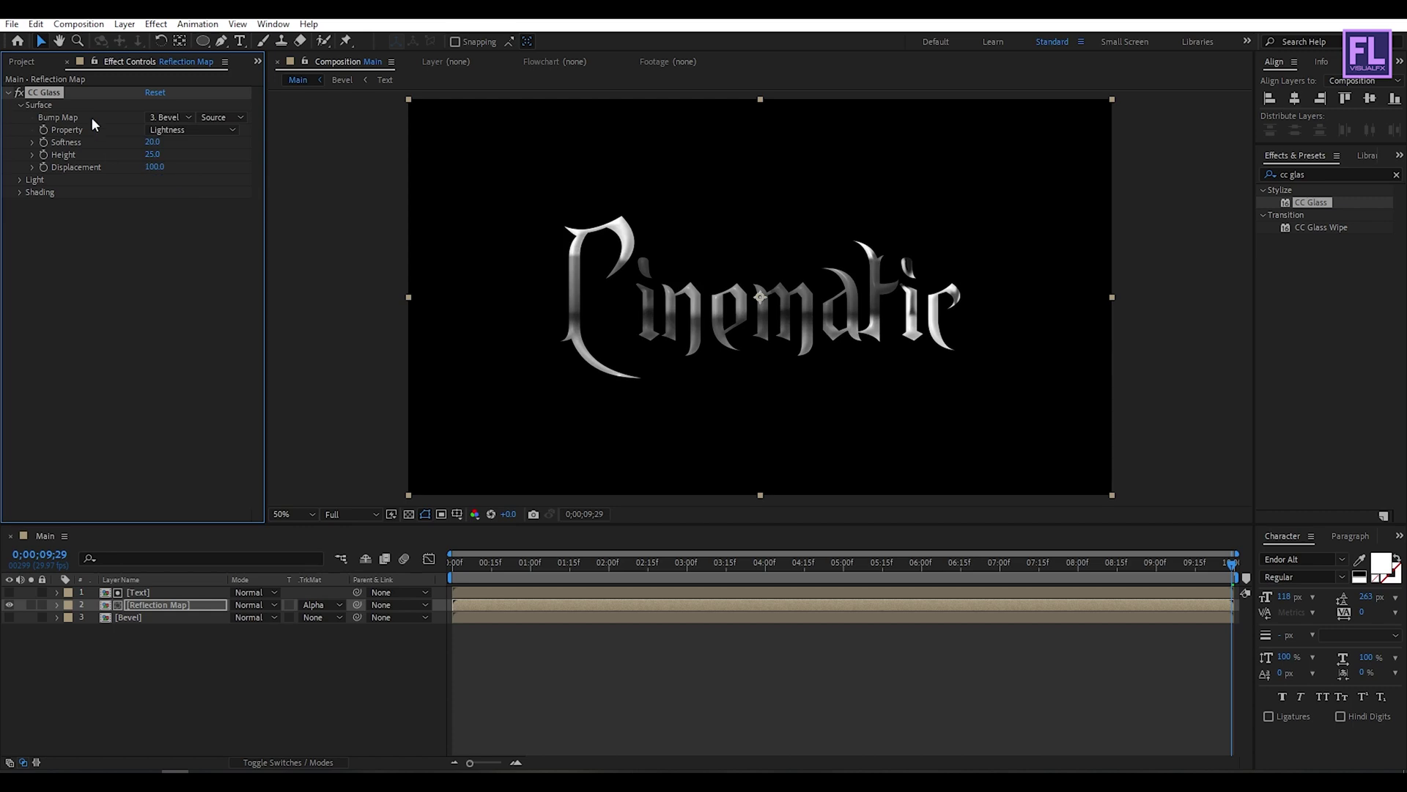
click(195, 129)
click(188, 213)
Set CC Glass Softness to 2, Height to 15 and Displacement to 86
click(152, 140)
text(2)
key(Return)
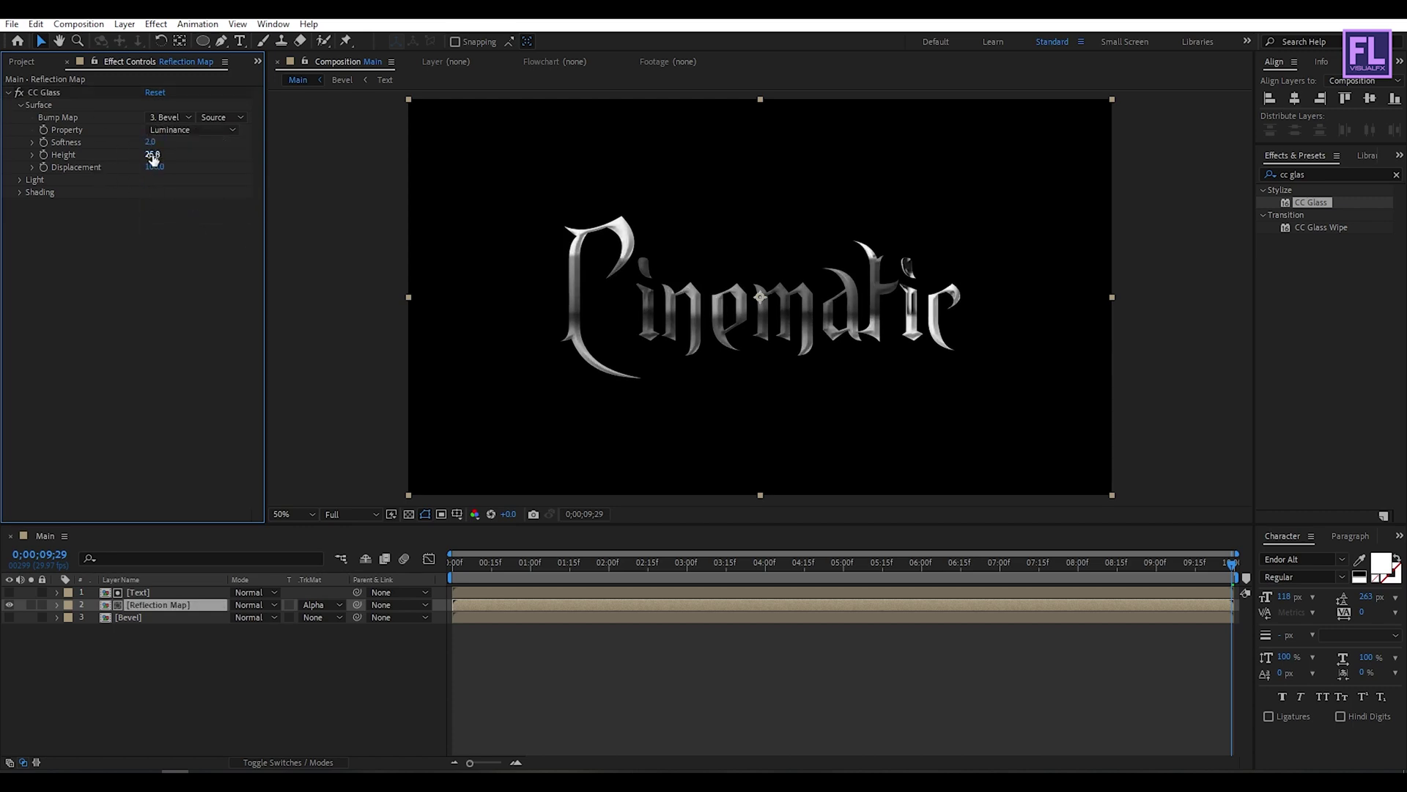
click(152, 155)
text(1)
click(154, 167)
text(8)
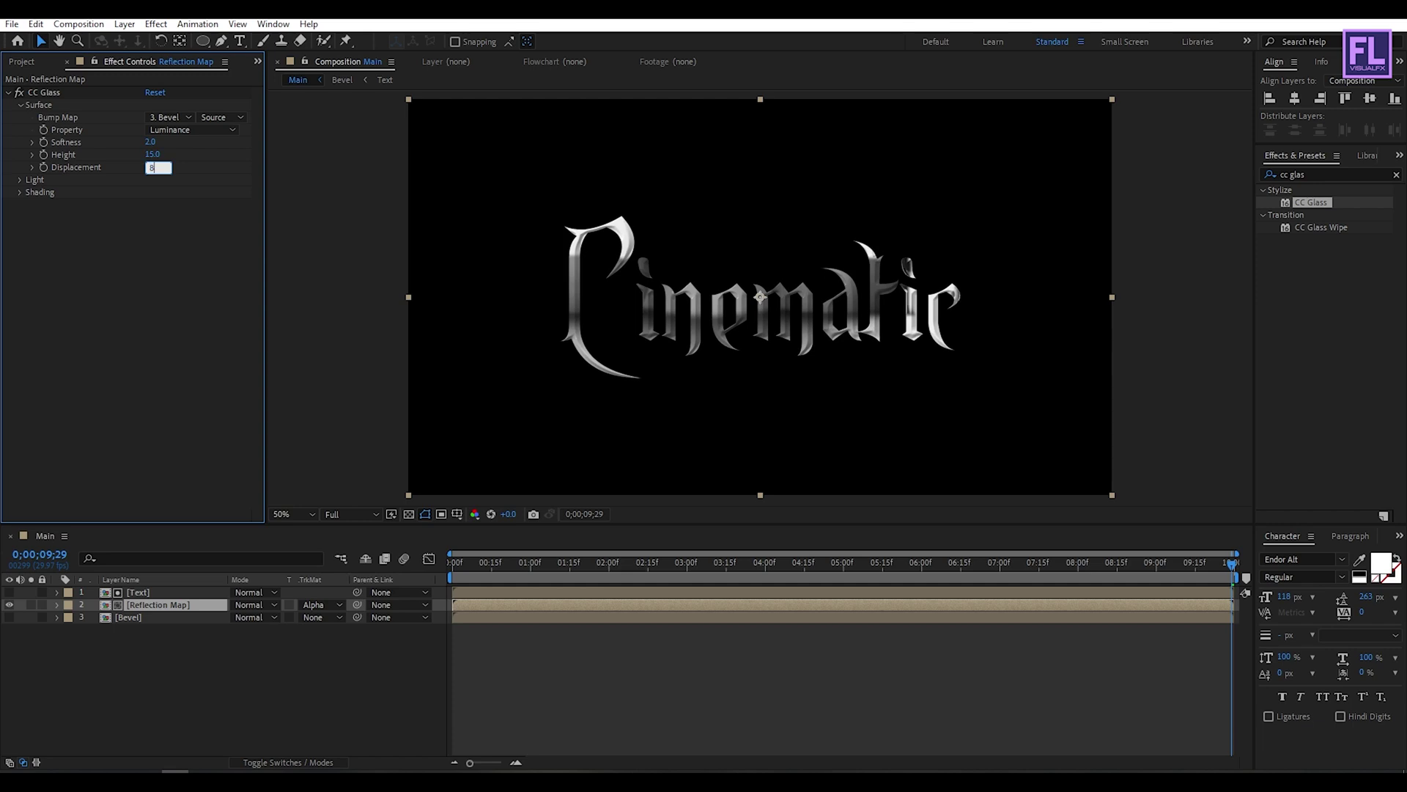
text(6)
key(Return)
click(1331, 173)
text(cc blo)
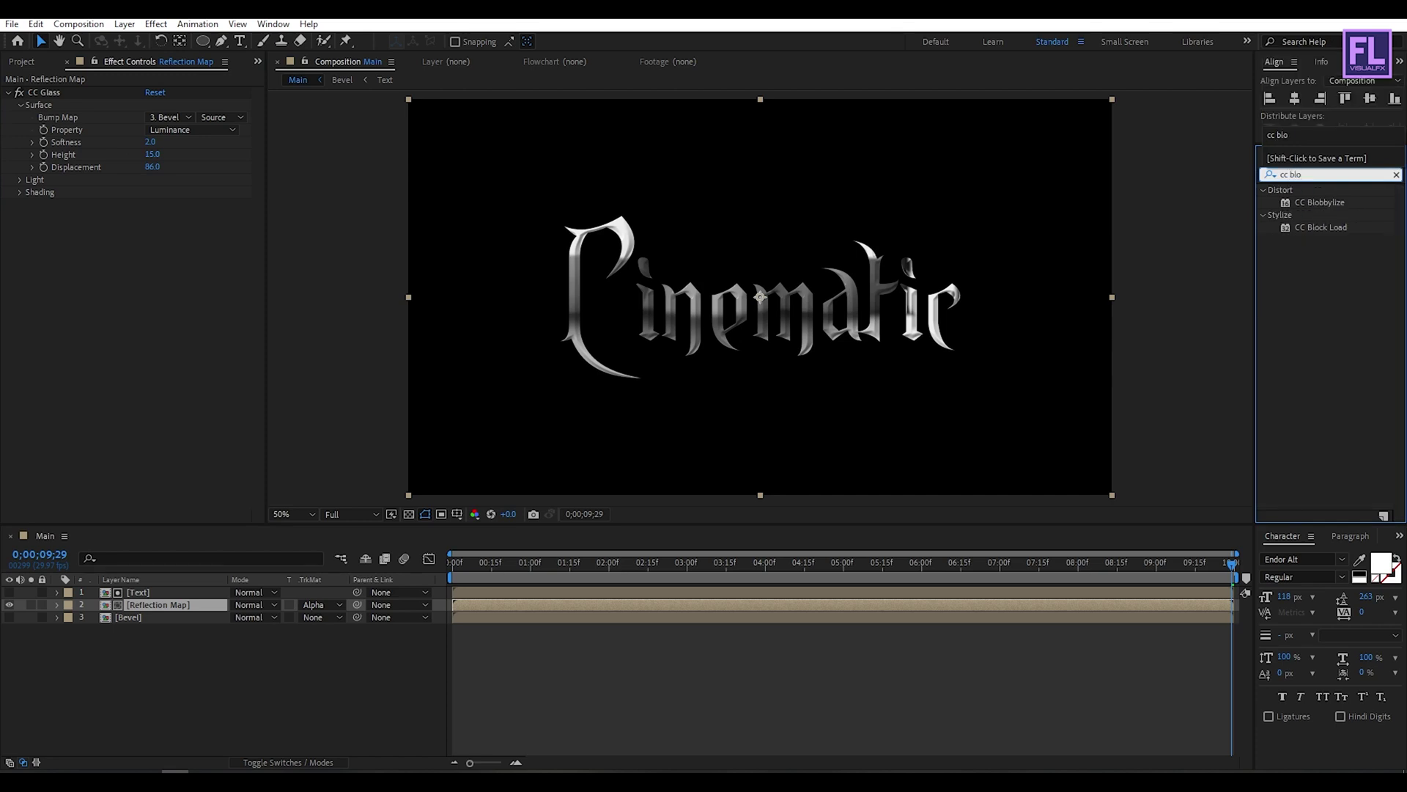
Apply CC Blobbylize to Reflection Map using Bevel's Alpha with Softness 5
click(1327, 204)
drag(1319, 202, 194, 604)
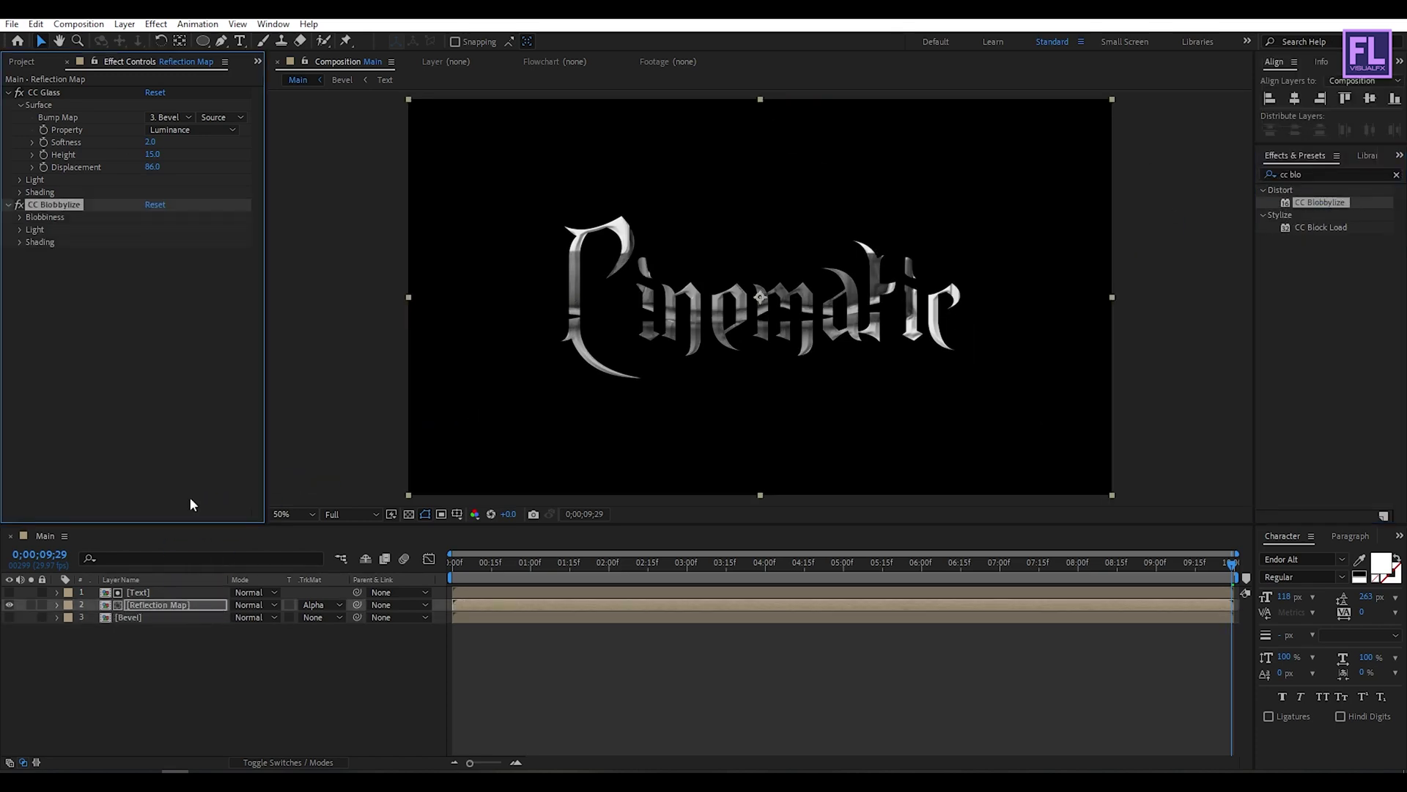
click(20, 217)
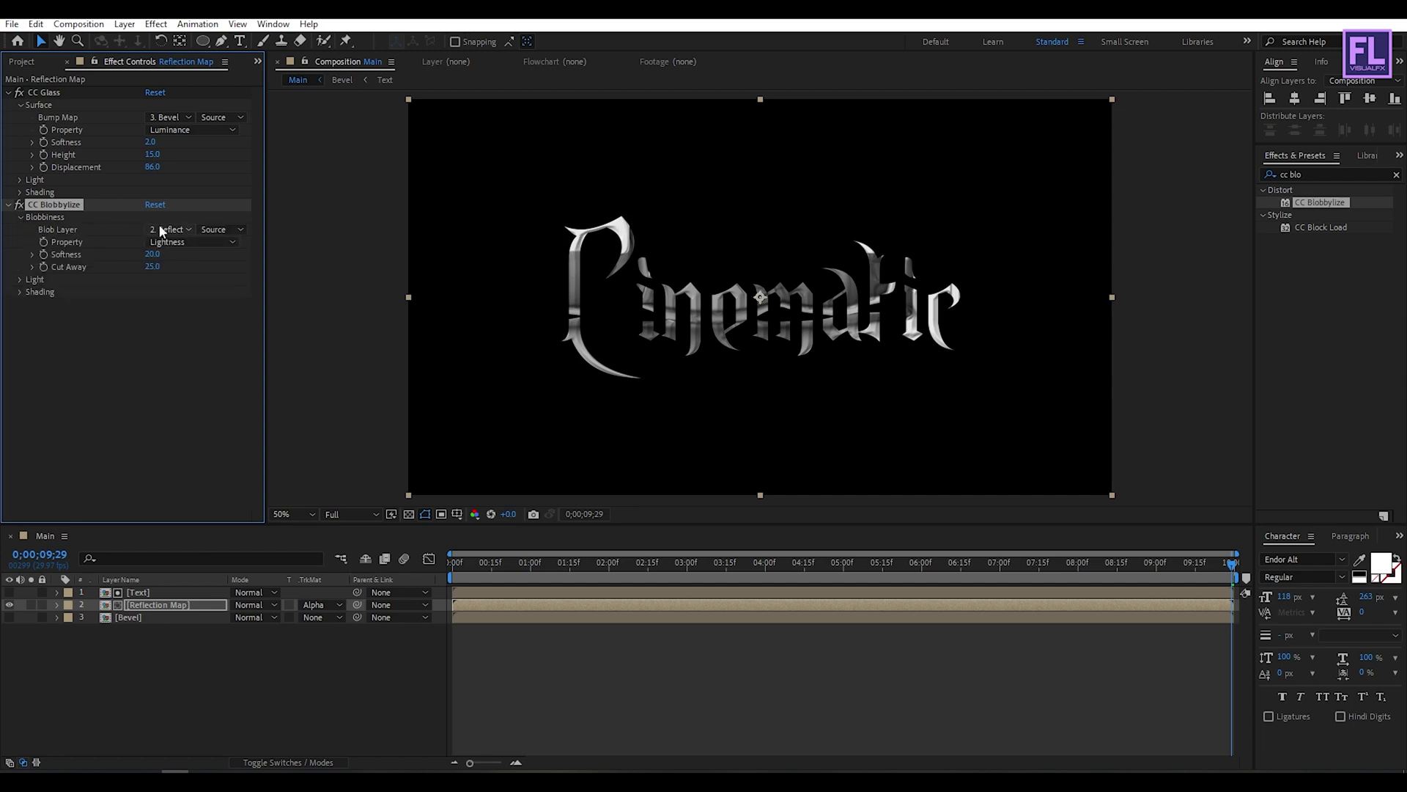
click(163, 229)
click(185, 299)
click(185, 243)
click(180, 306)
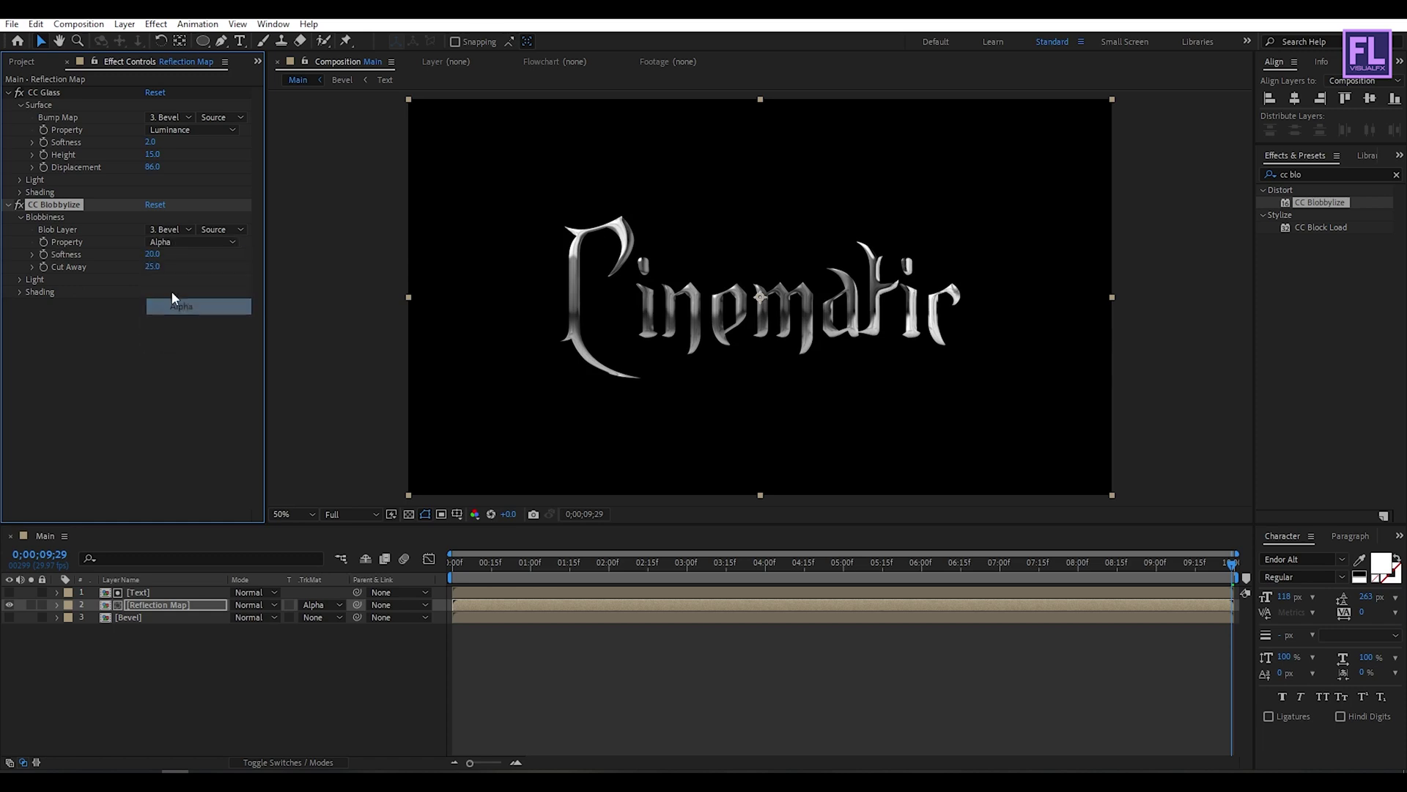
click(151, 255)
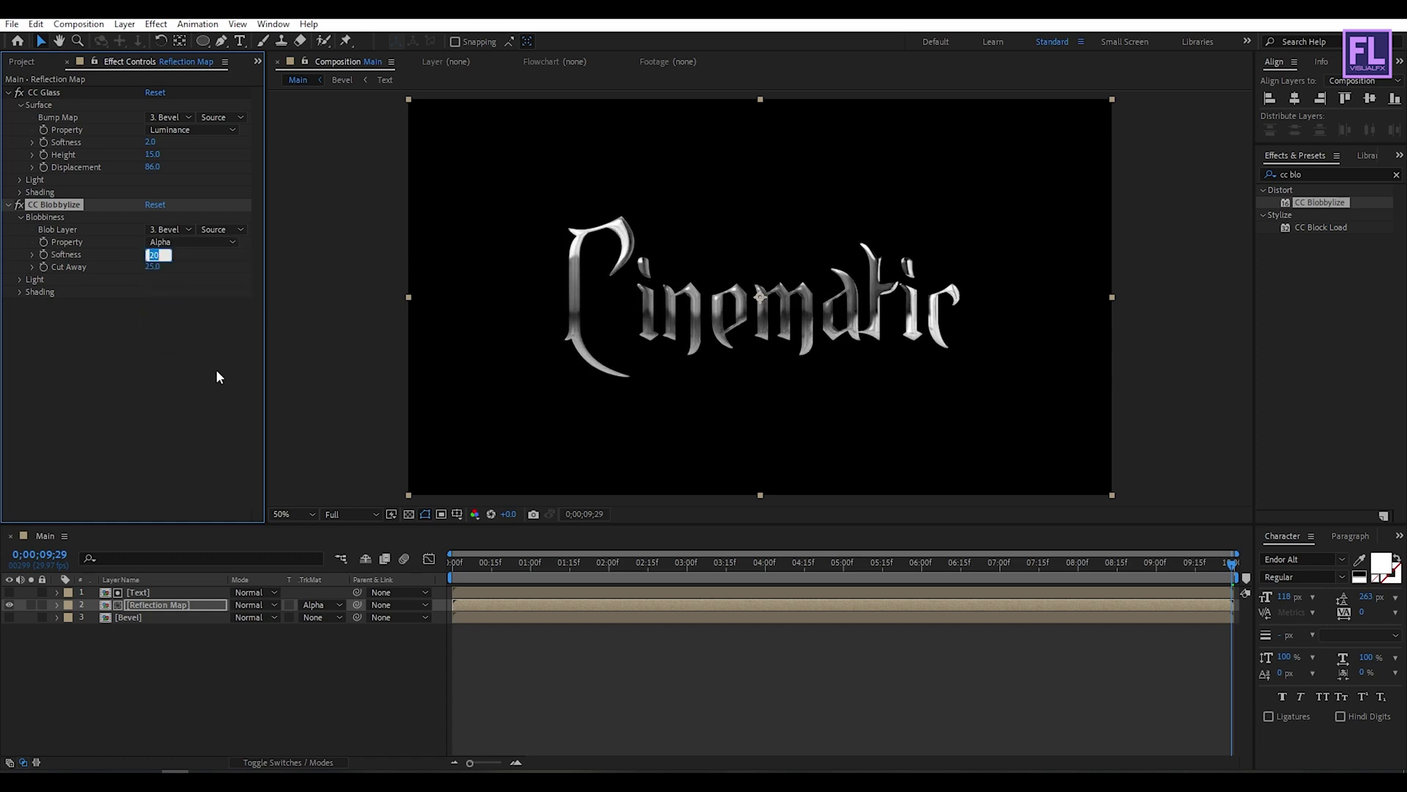
text(5)
key(Return)
click(176, 332)
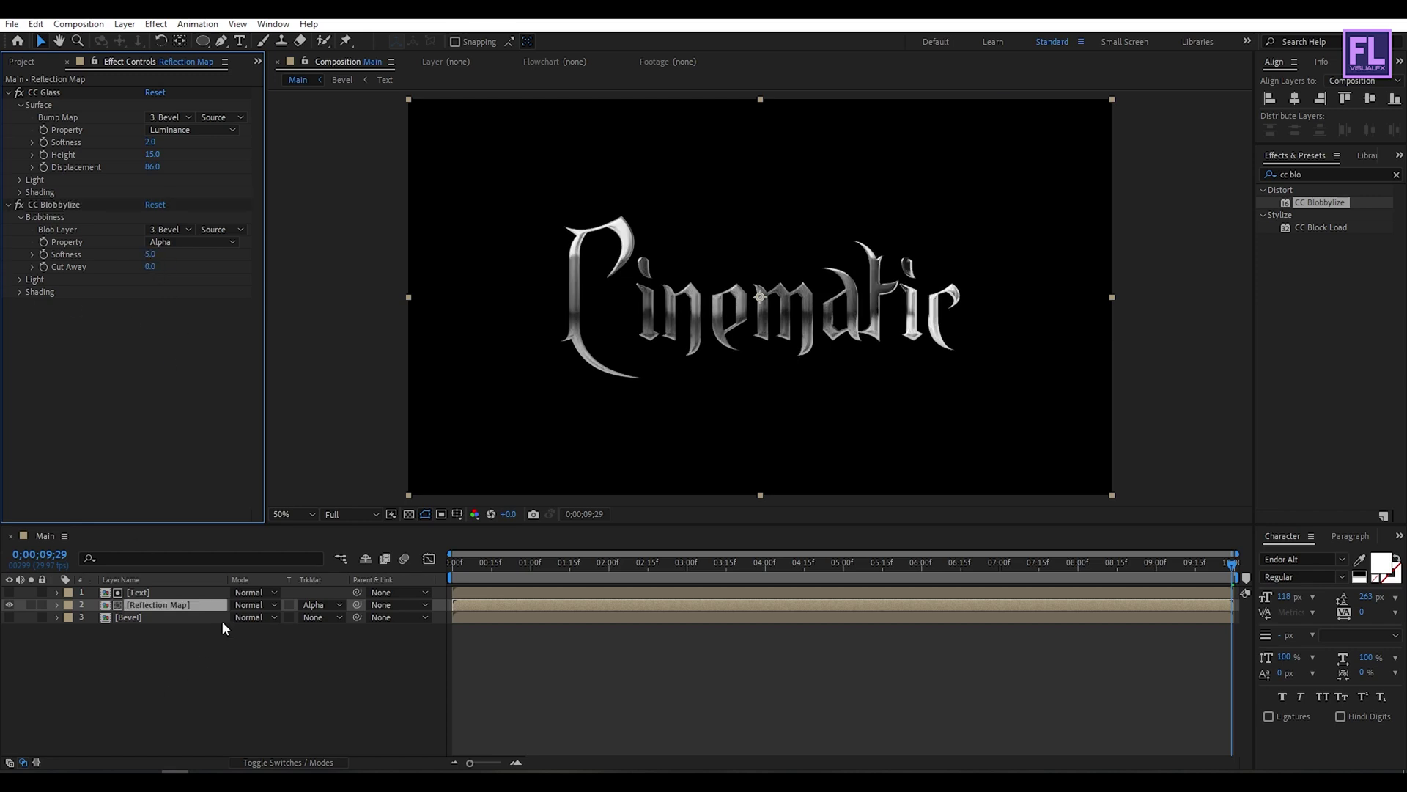
click(167, 675)
drag(753, 581, 705, 556)
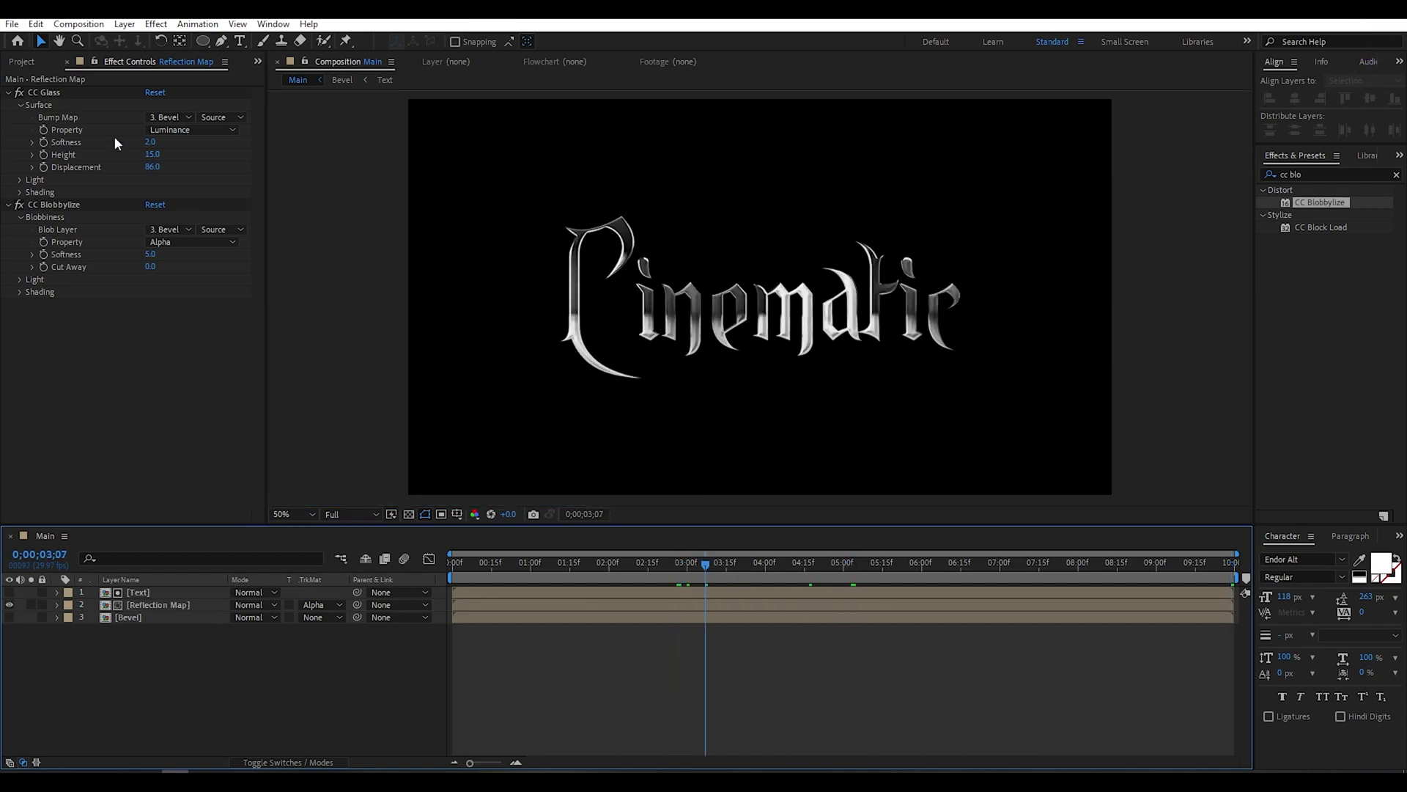
Add another copy of the Text comp to the top of Main
click(22, 62)
click(75, 310)
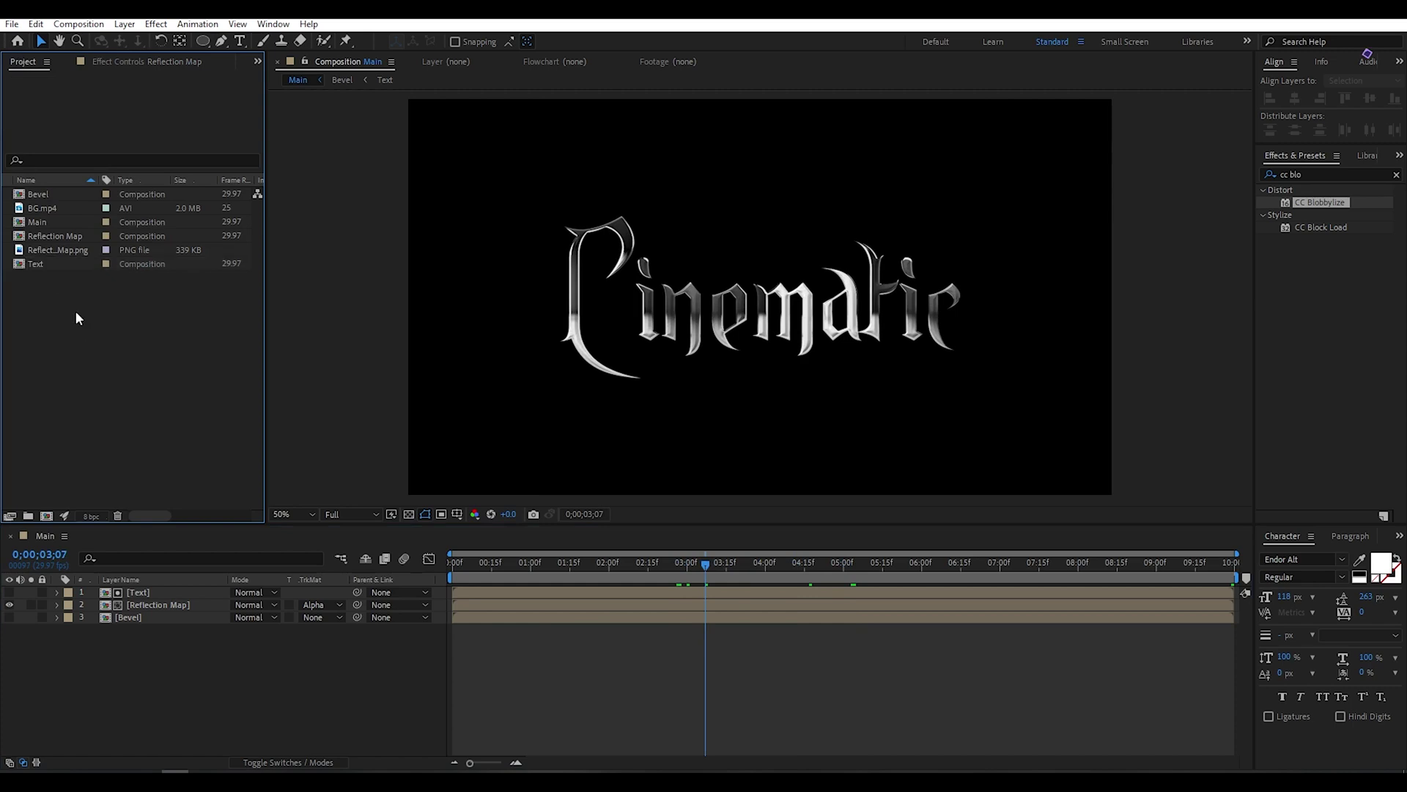
click(63, 265)
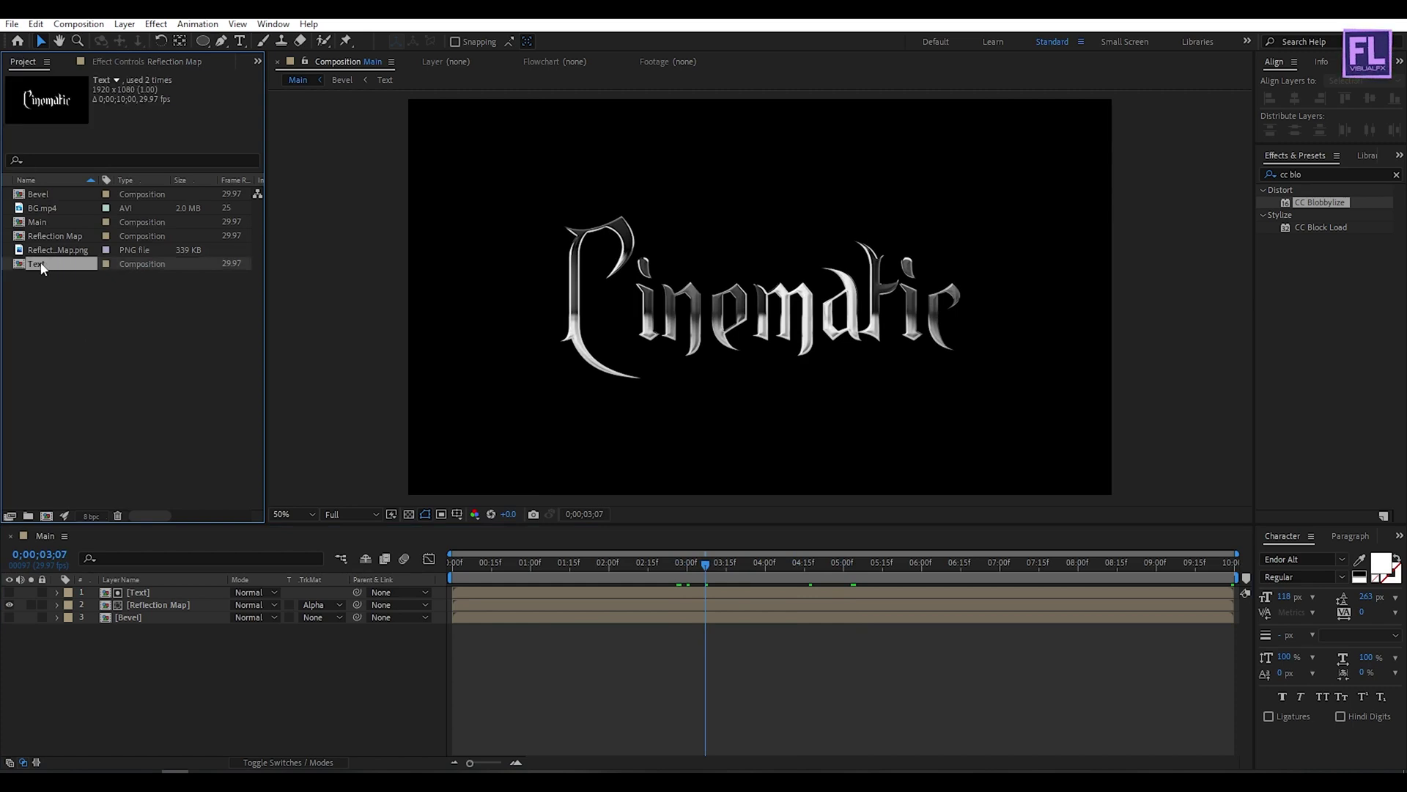
drag(103, 450, 153, 591)
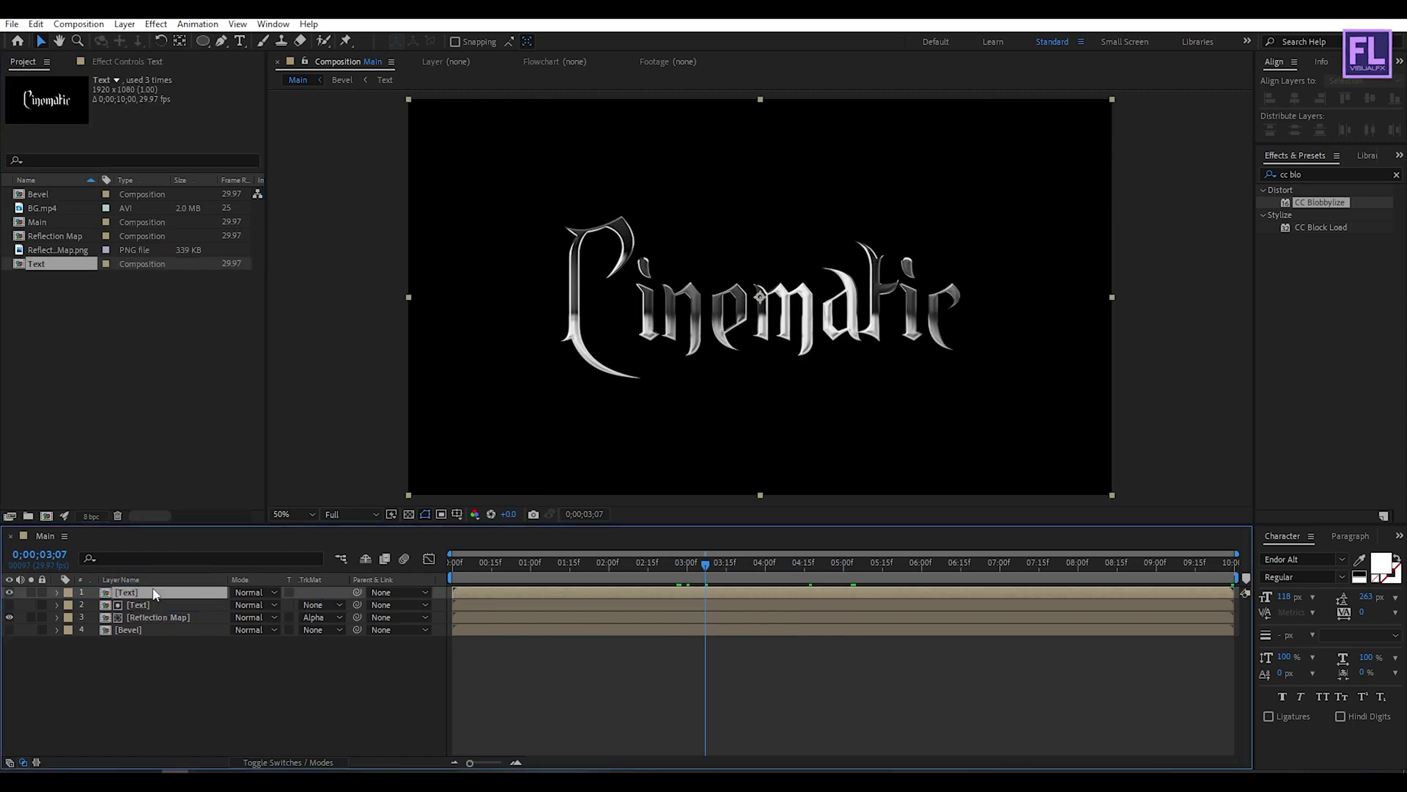
Apply an inverted Find Edges effect to the top Text layer
click(1312, 174)
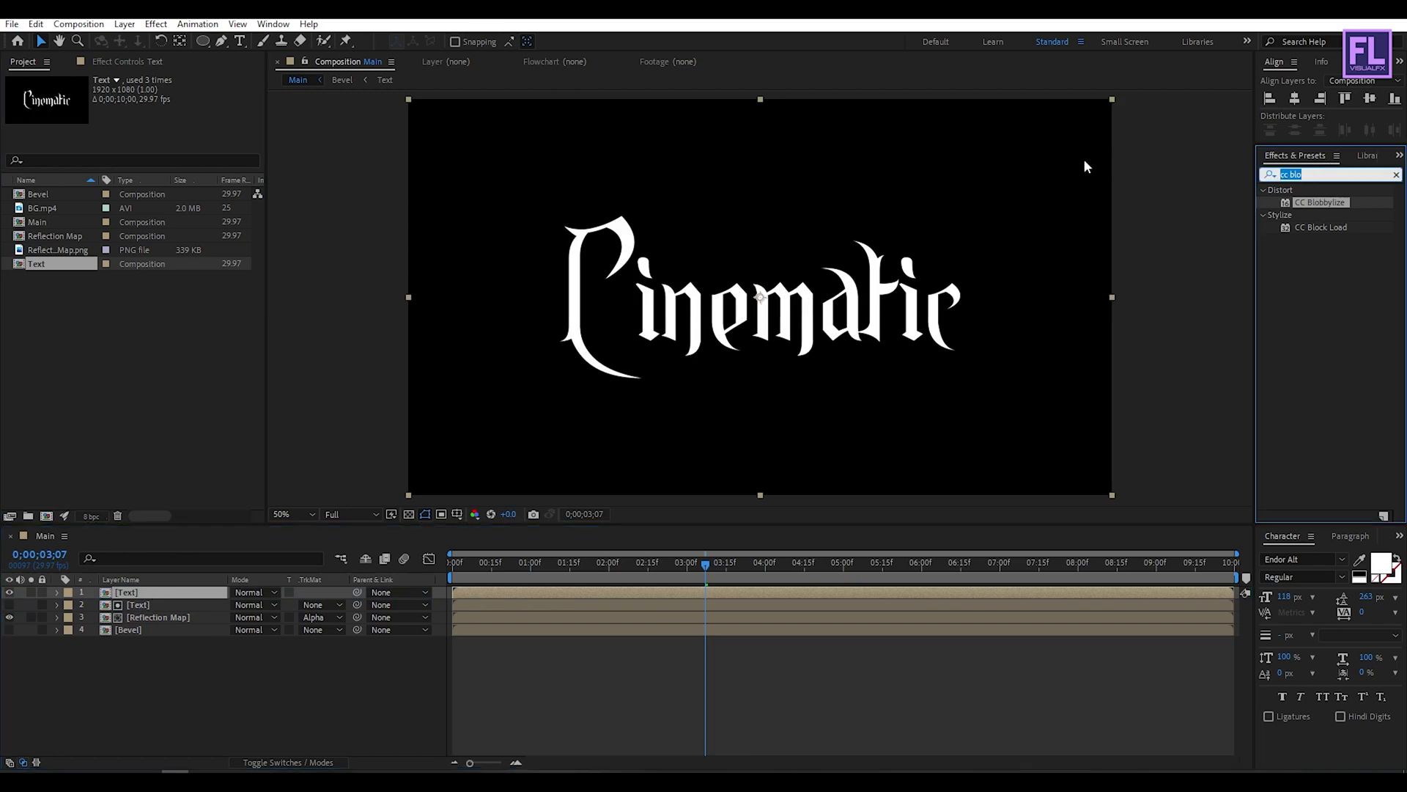
text(find)
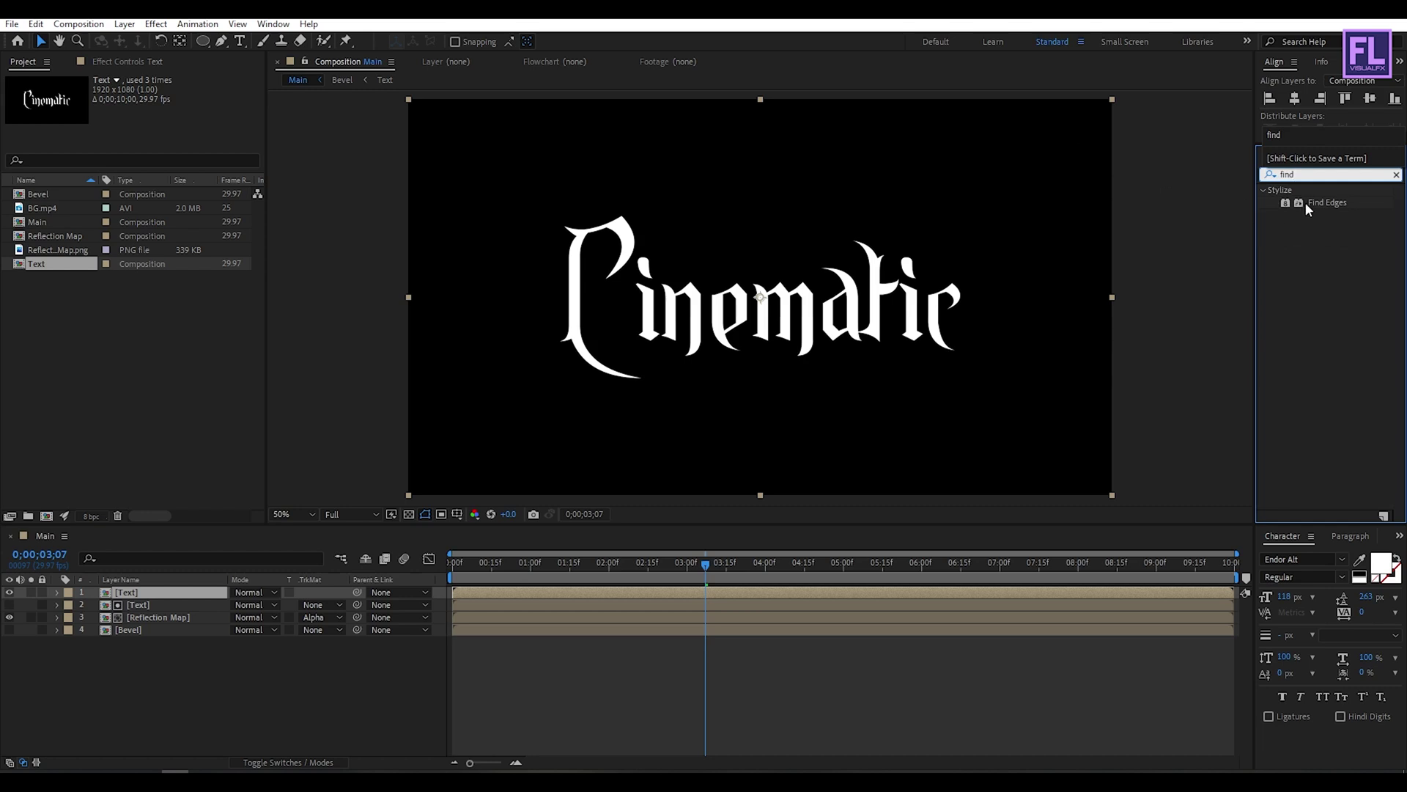
click(1336, 207)
drag(1335, 206, 203, 595)
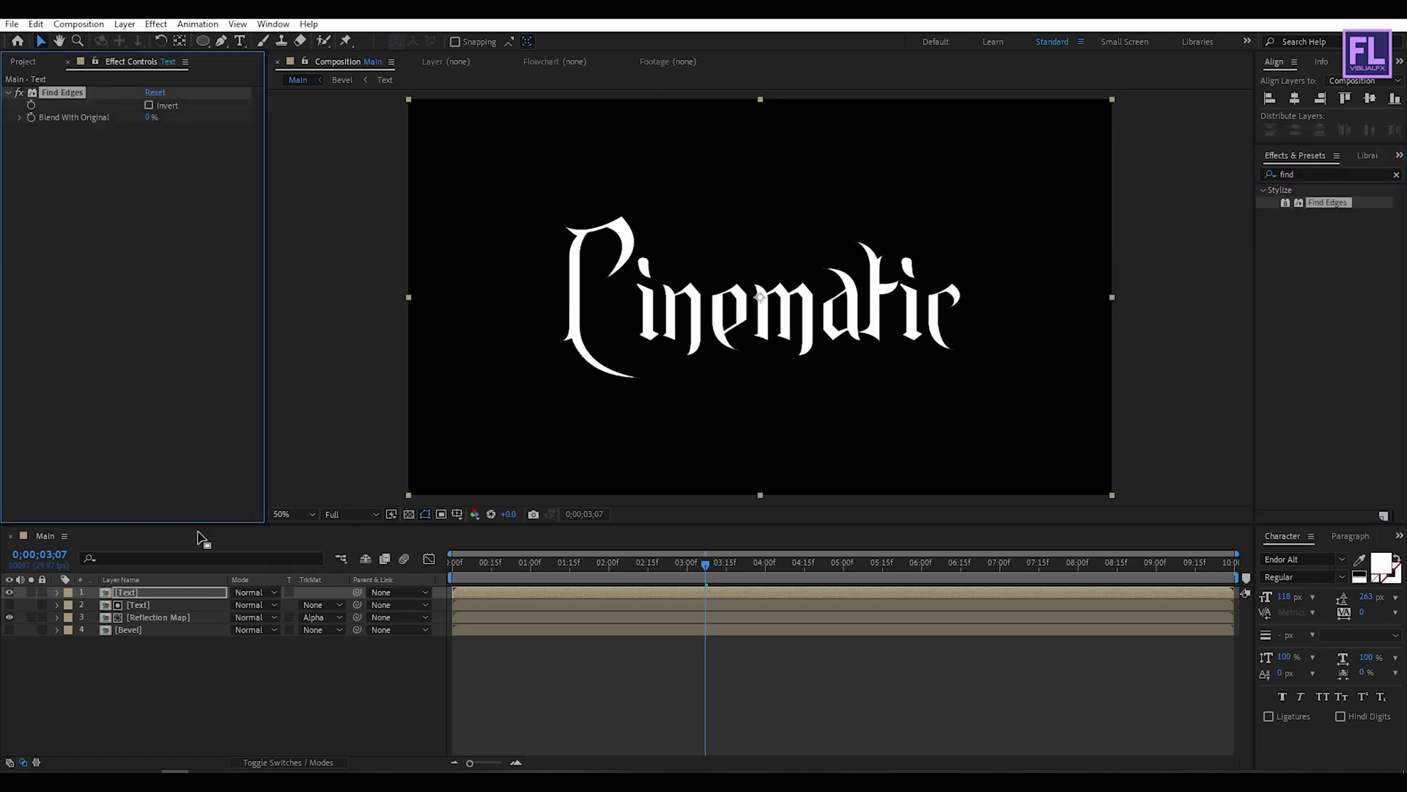
click(149, 105)
Set the edge layer to 20% opacity in Screen blending mode
click(154, 590)
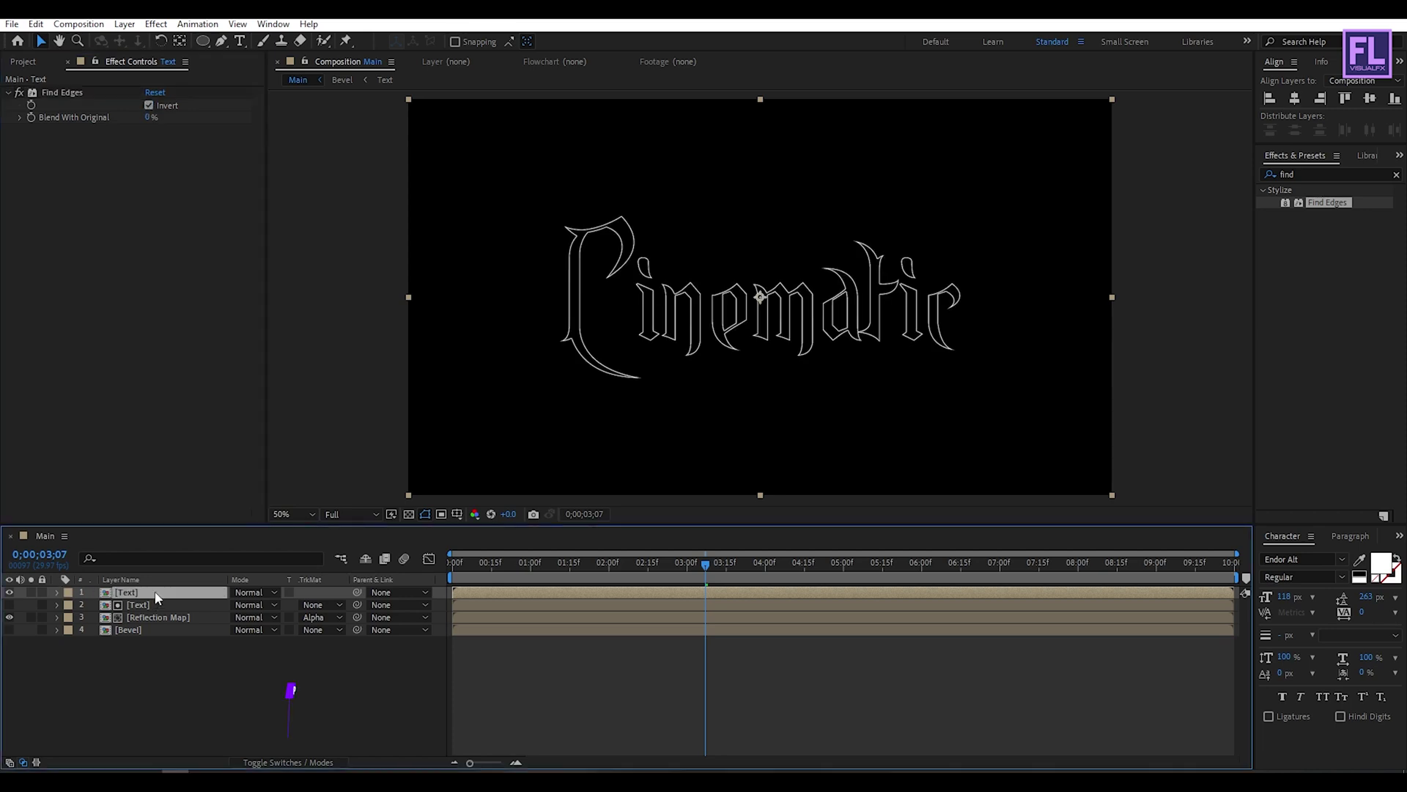
key(t)
click(240, 604)
text(20)
key(Return)
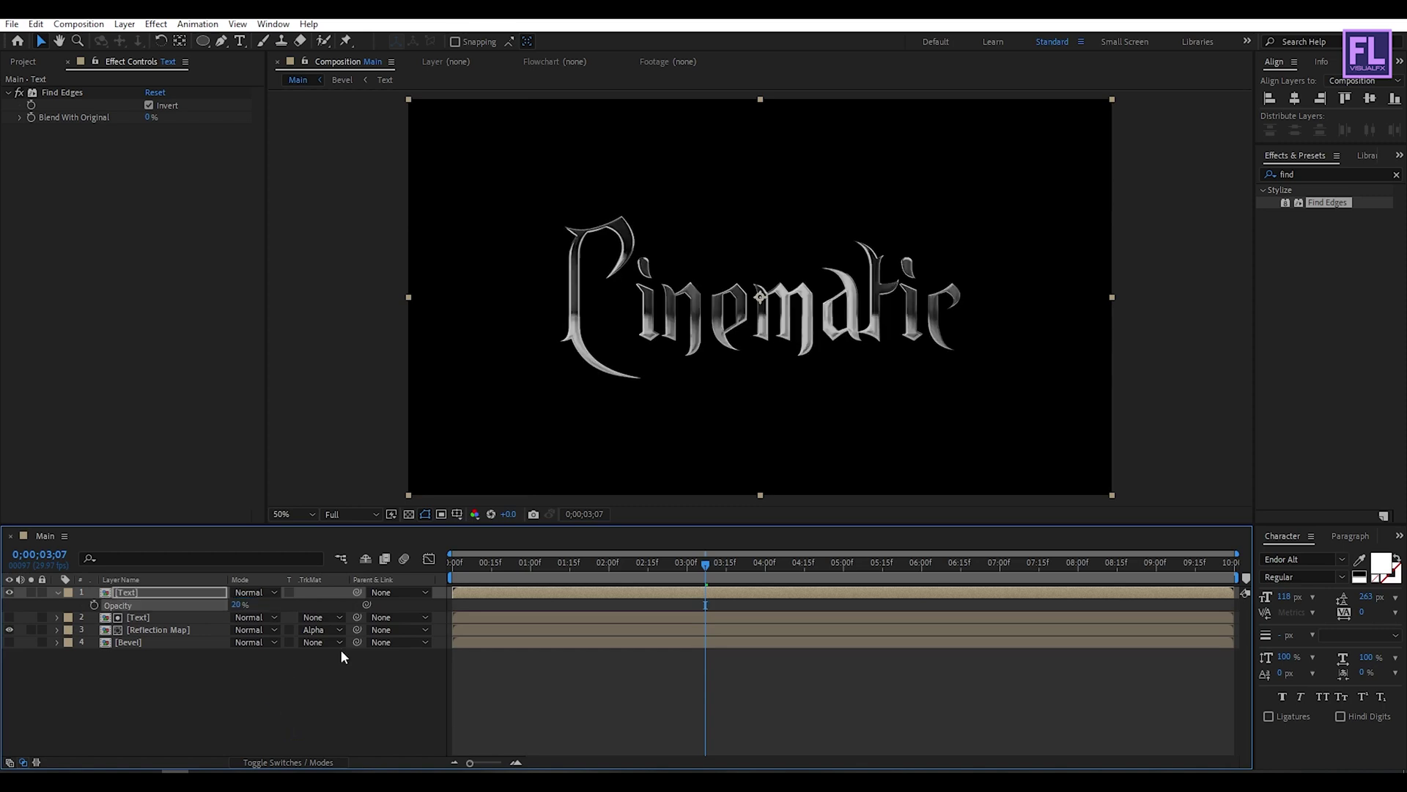
click(265, 591)
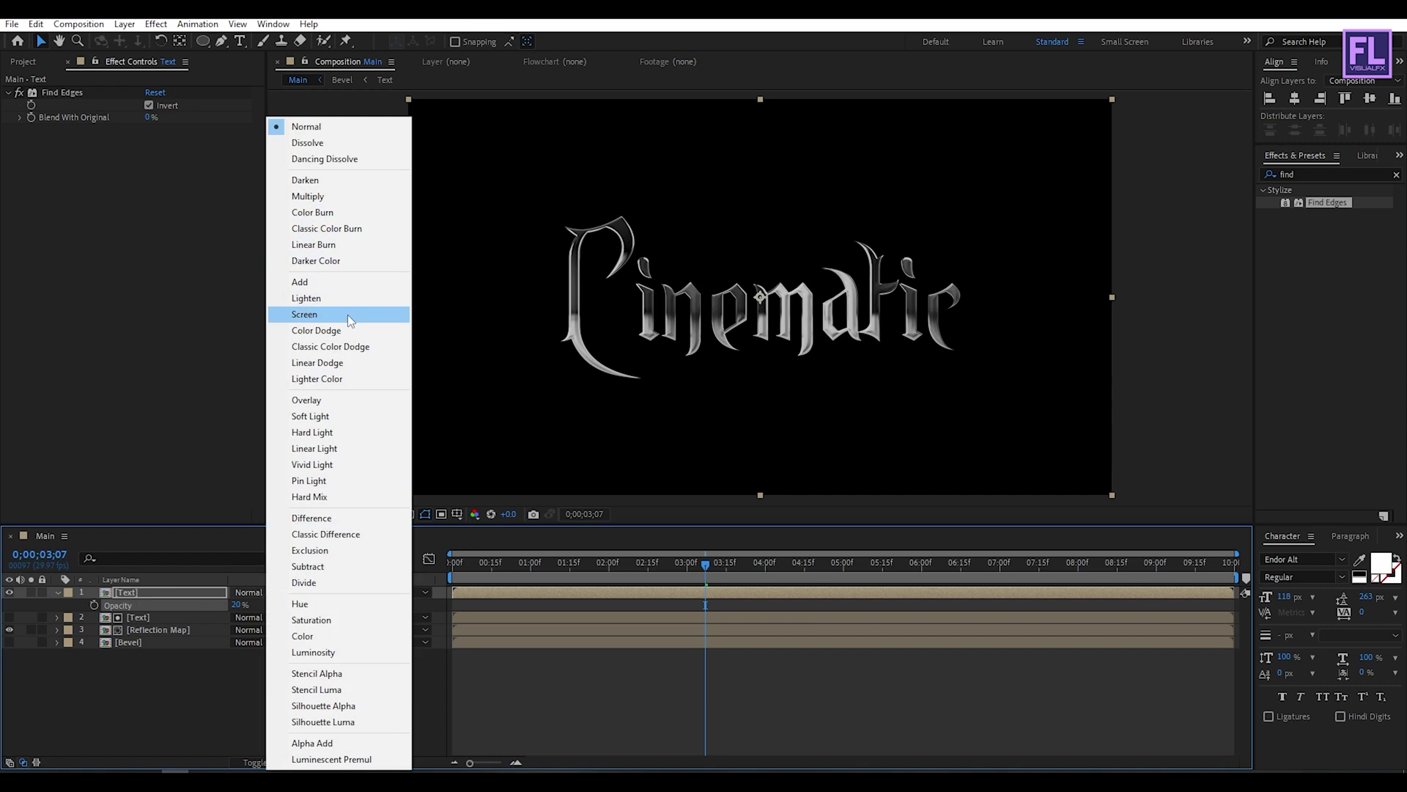
click(348, 315)
click(58, 591)
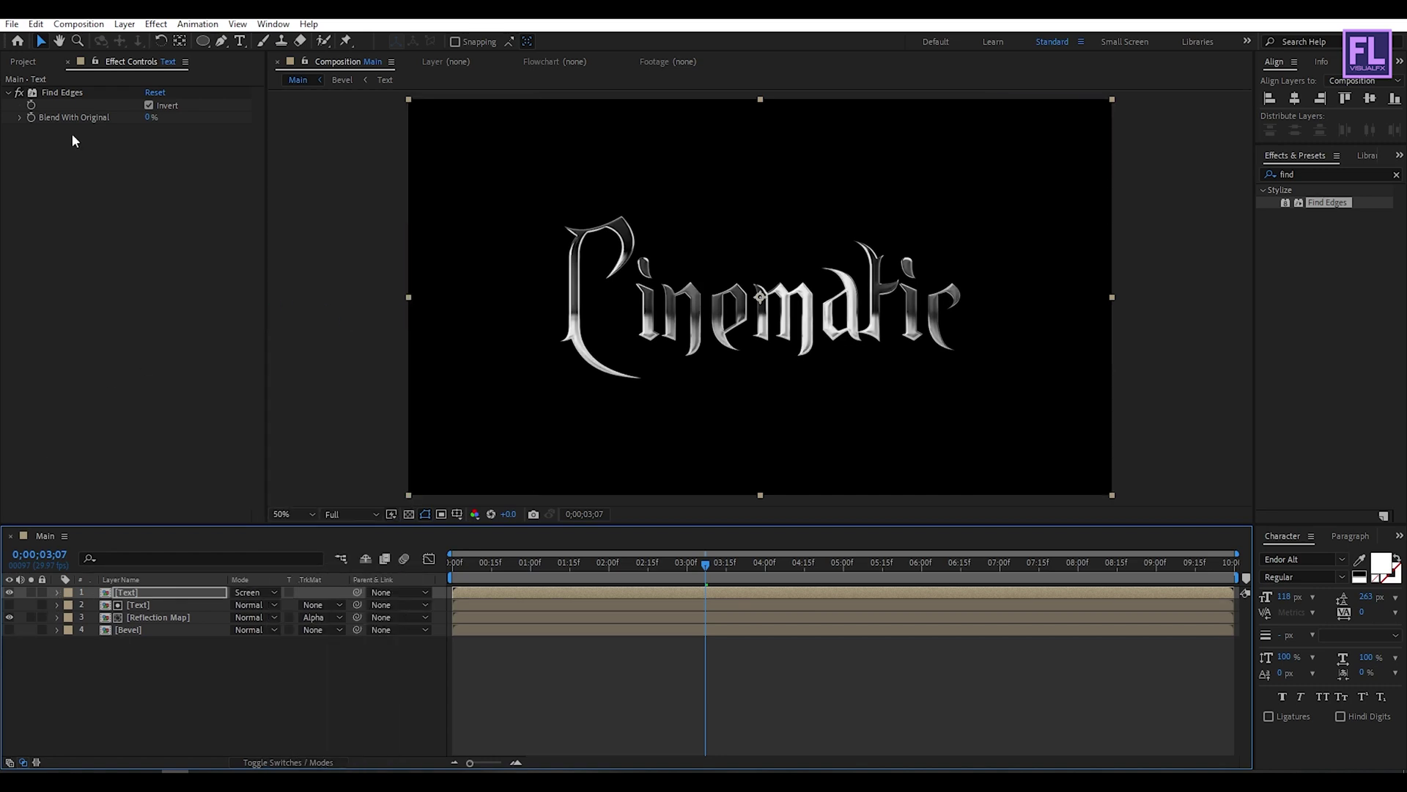
click(22, 62)
Add the Text comp as a new top layer in Main and apply a Gradient Overlay style
click(31, 264)
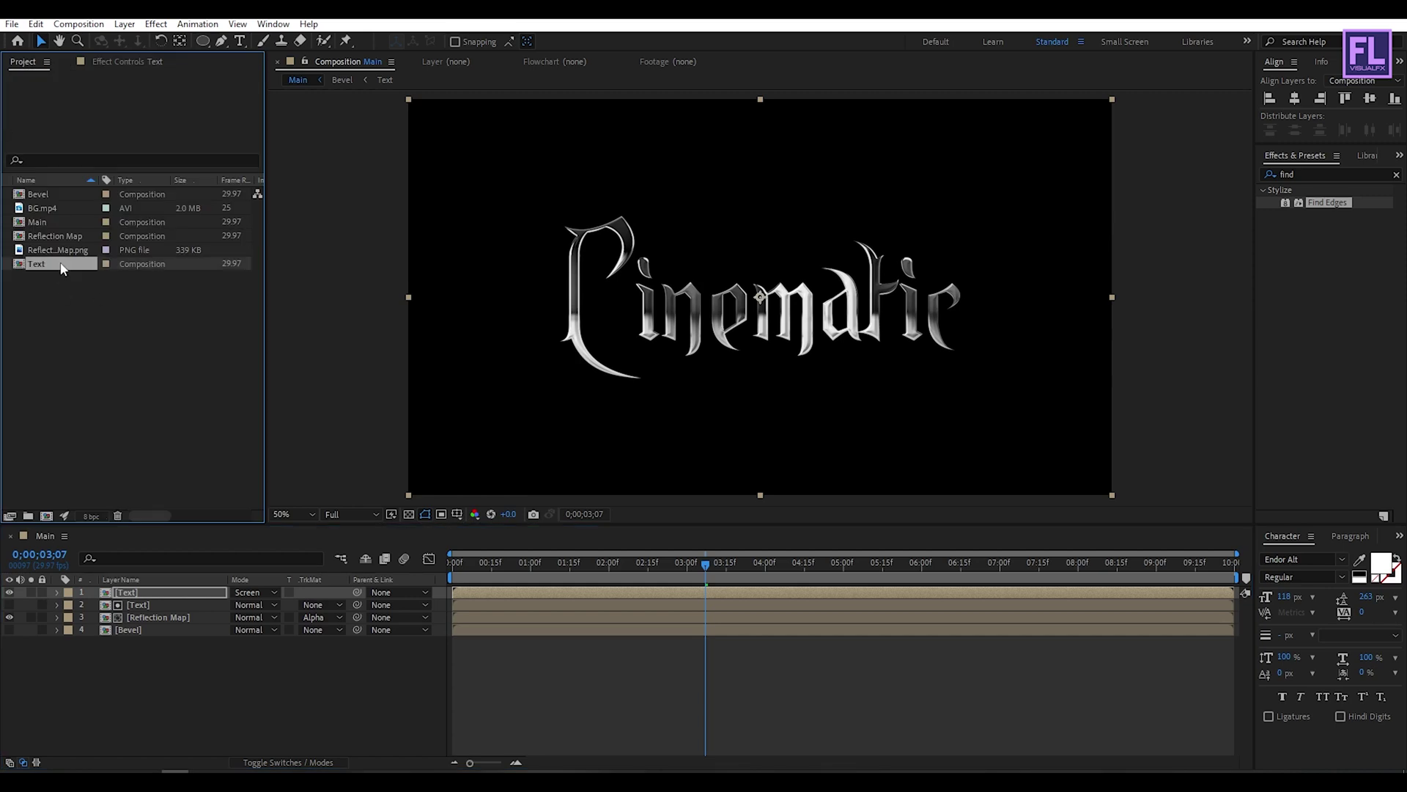
drag(44, 273, 167, 594)
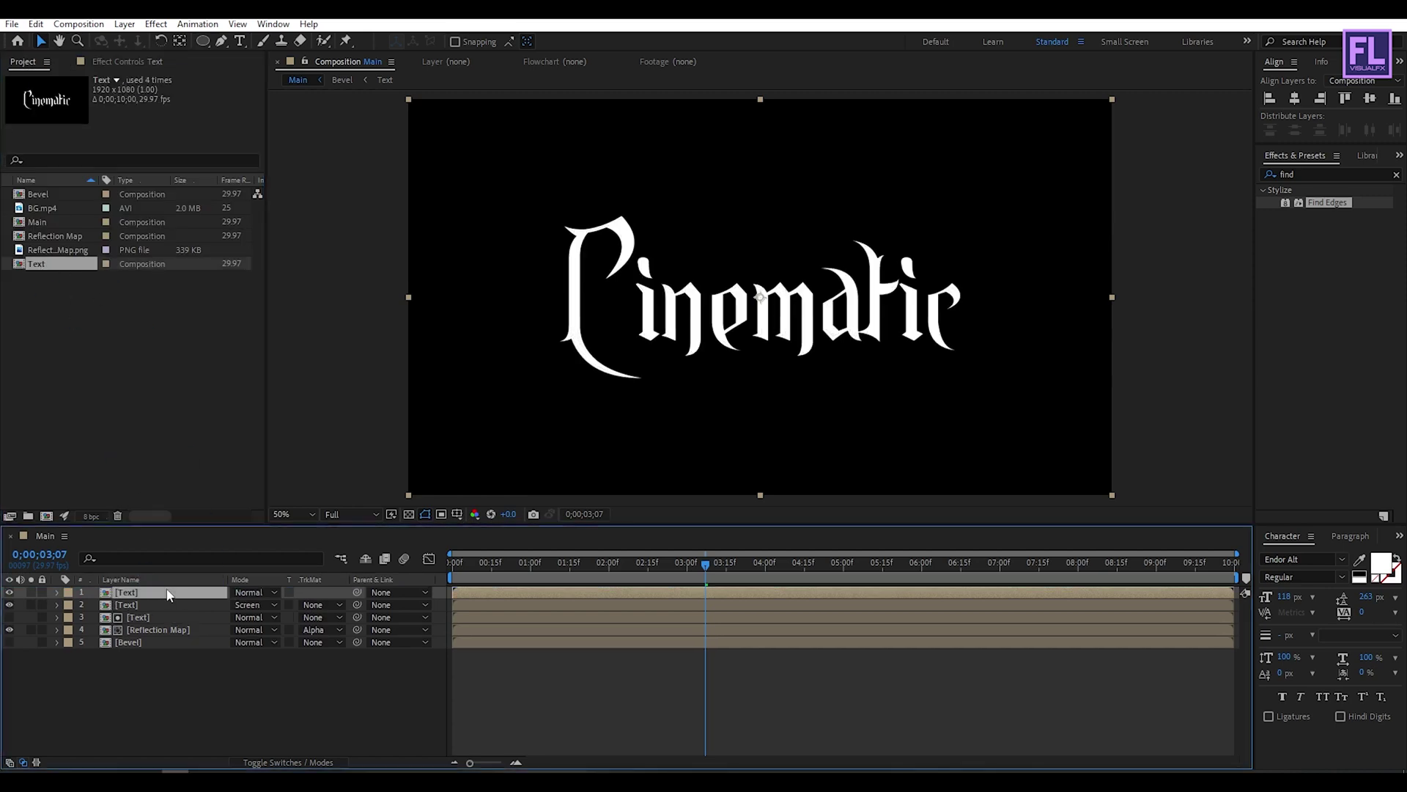
right_click(167, 594)
mouse_move(219, 364)
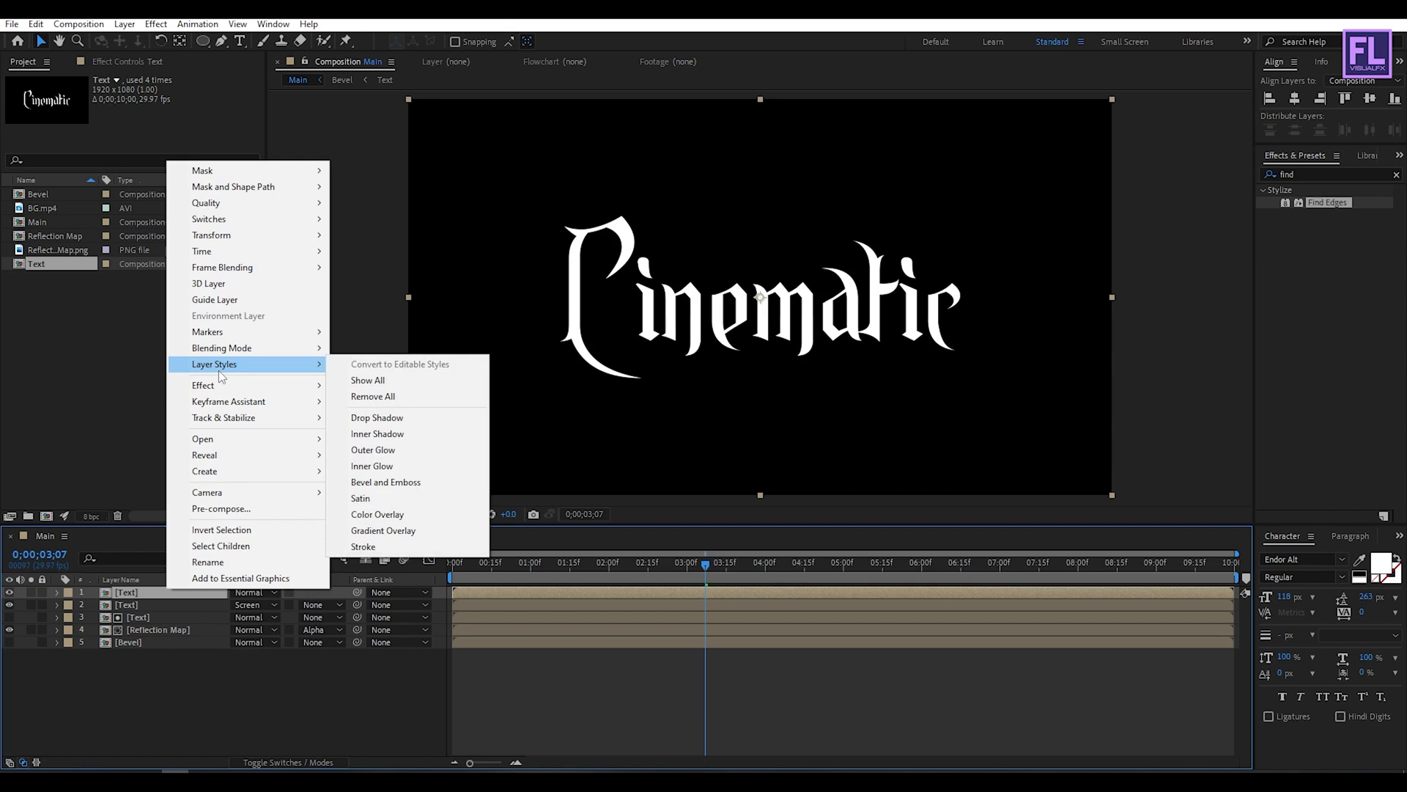
click(405, 533)
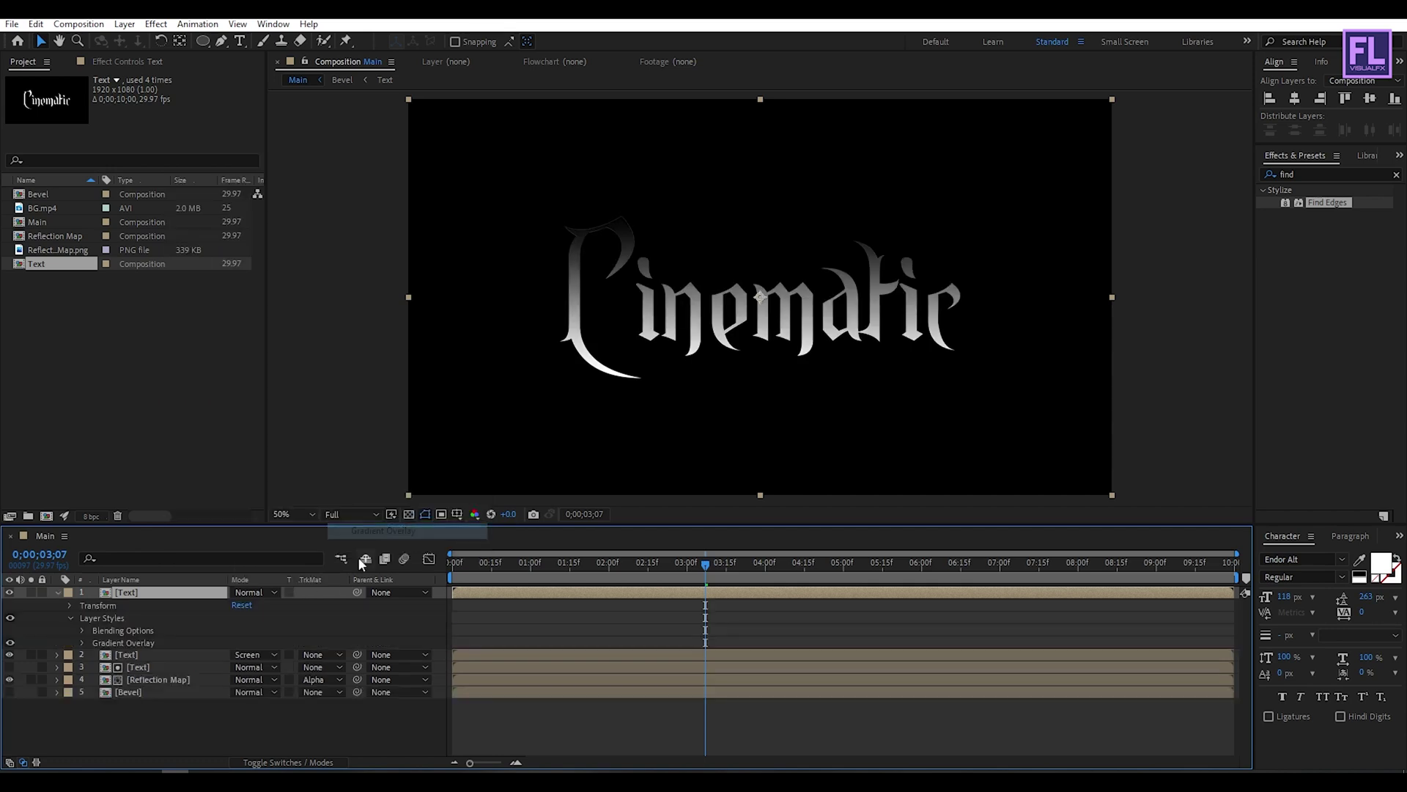
click(82, 642)
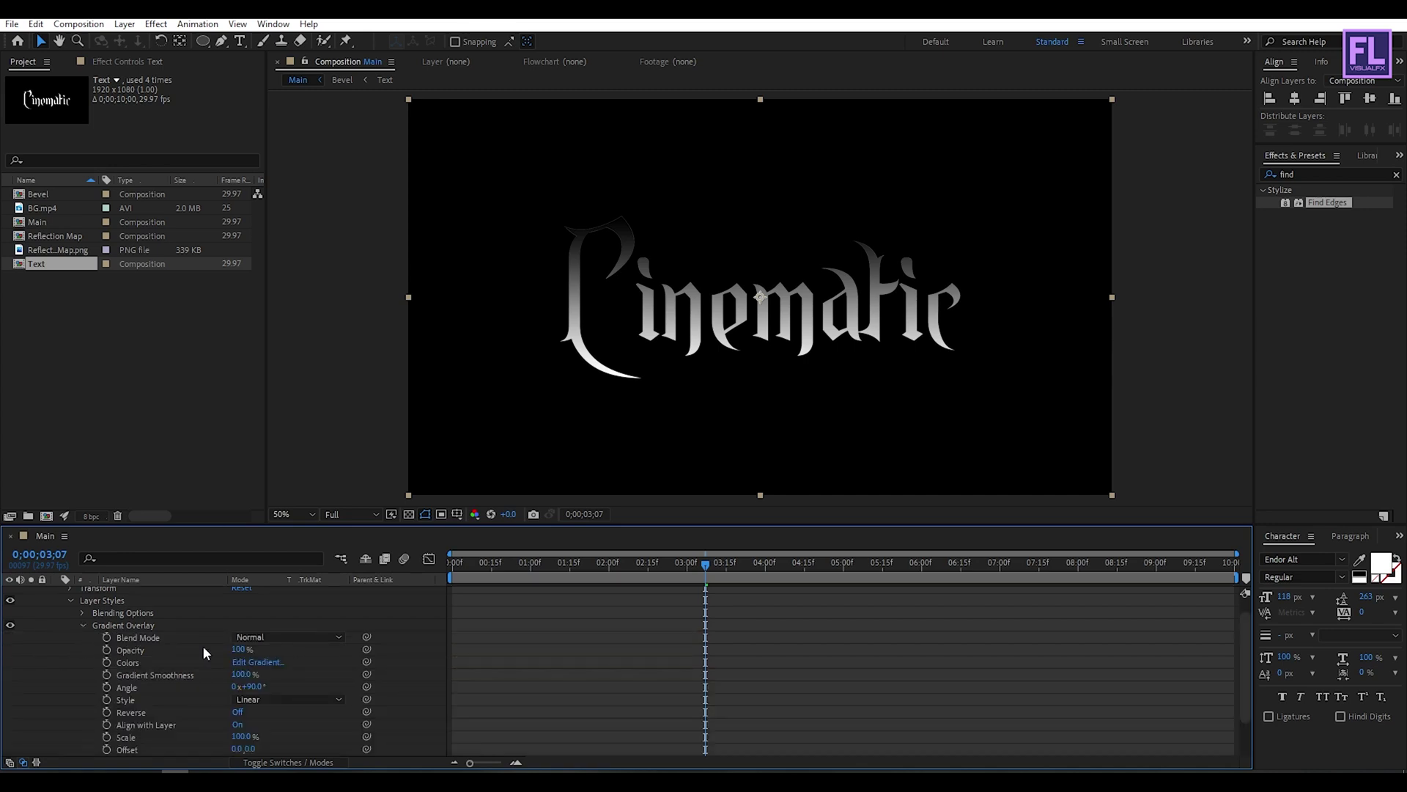
Add gradient stops of dark grey 353535 near 16.5% and light grey CFCFCF at 36.3%
click(258, 662)
drag(936, 380, 955, 279)
click(888, 334)
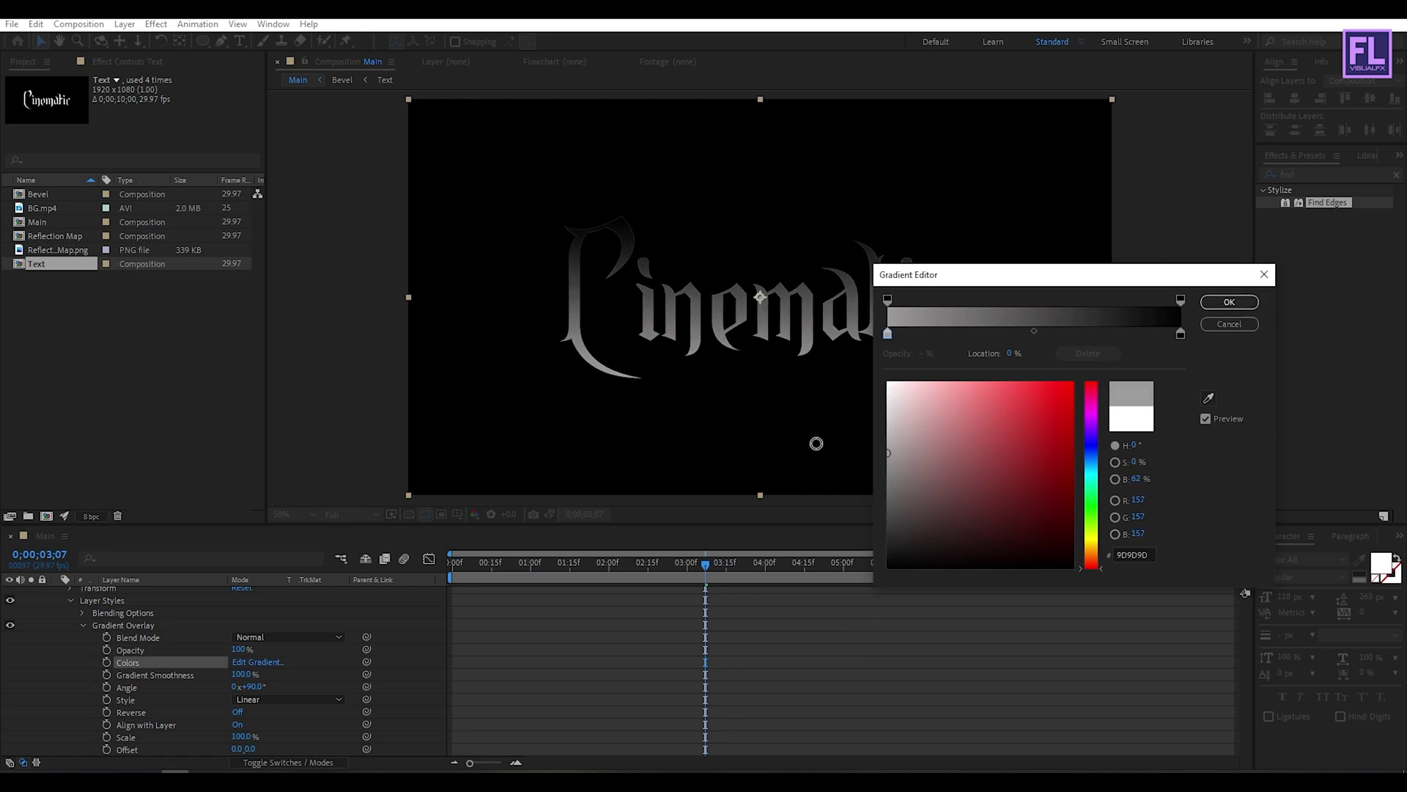
click(934, 333)
drag(891, 440, 820, 530)
click(994, 333)
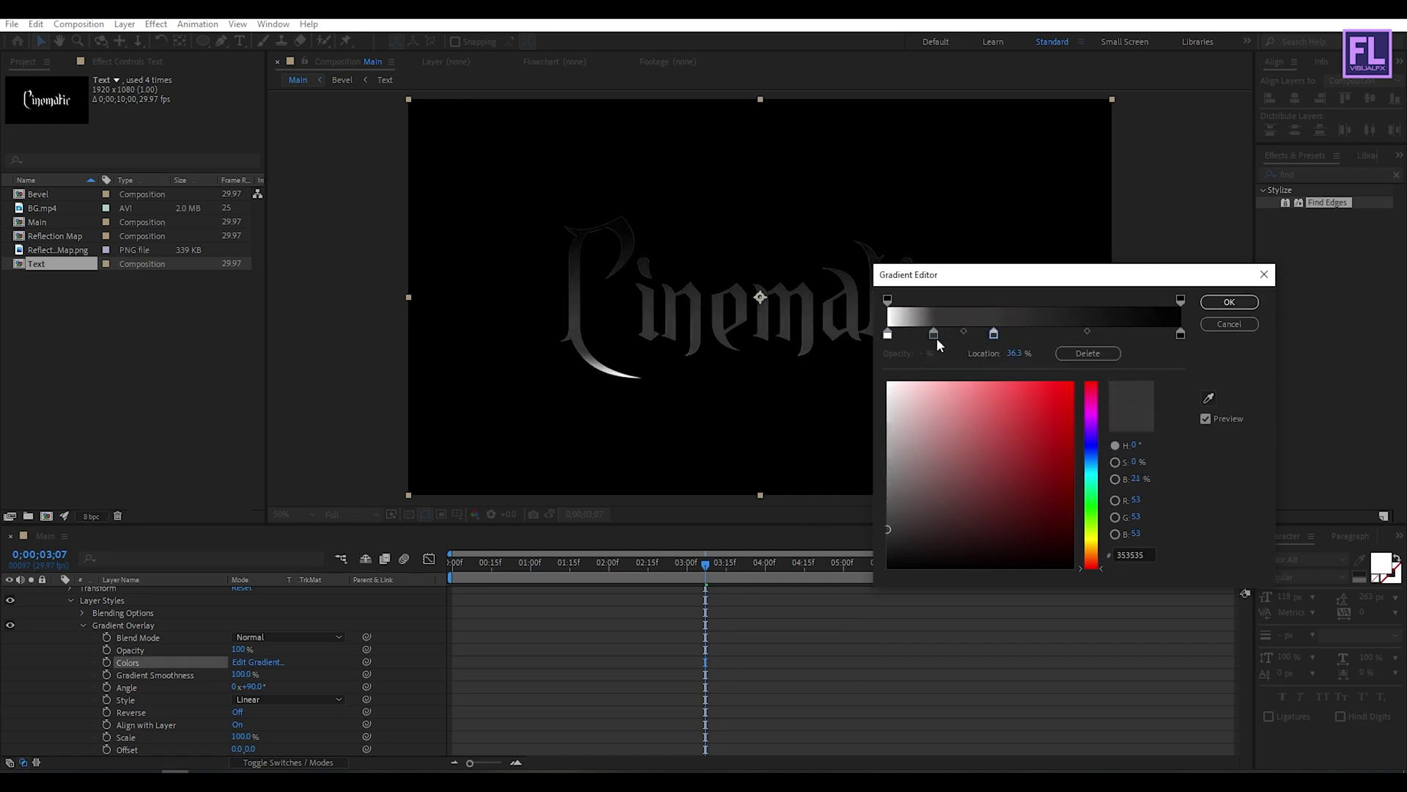
drag(939, 338, 936, 336)
click(994, 333)
drag(891, 447, 826, 411)
Add grey stops 525252 at 58.2% and BCBCBC near 86%, end the gradient at 8A8A8A
click(1058, 334)
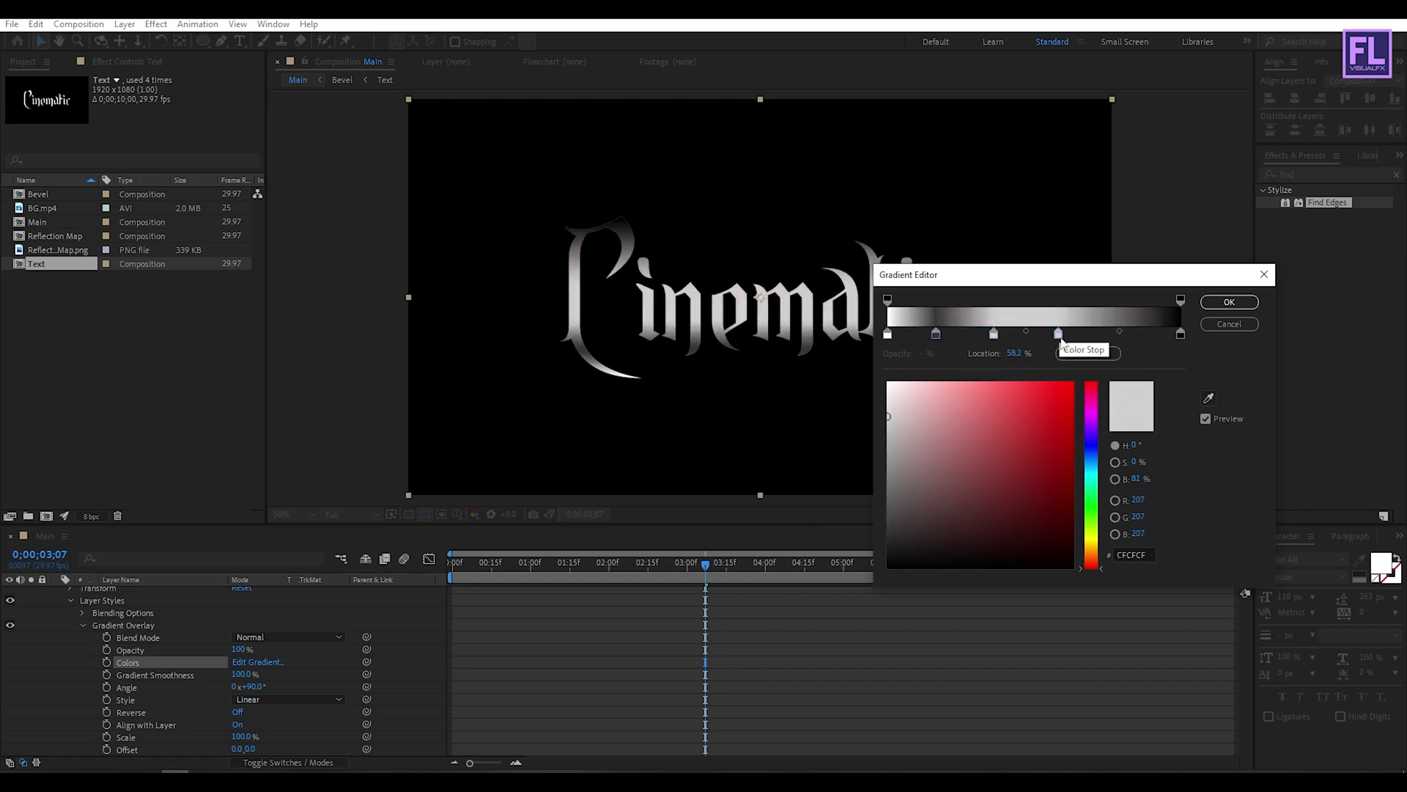
drag(930, 434, 887, 507)
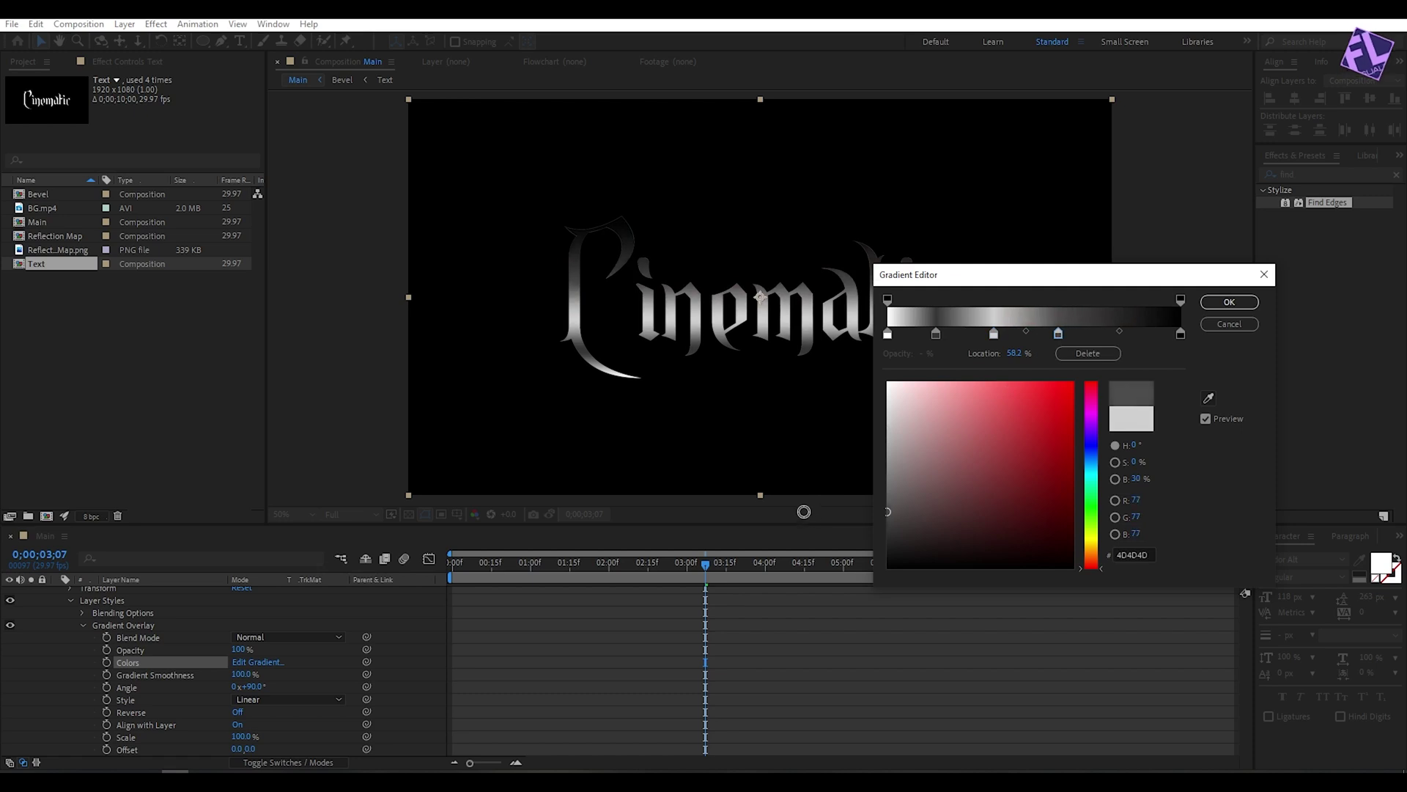
click(1130, 334)
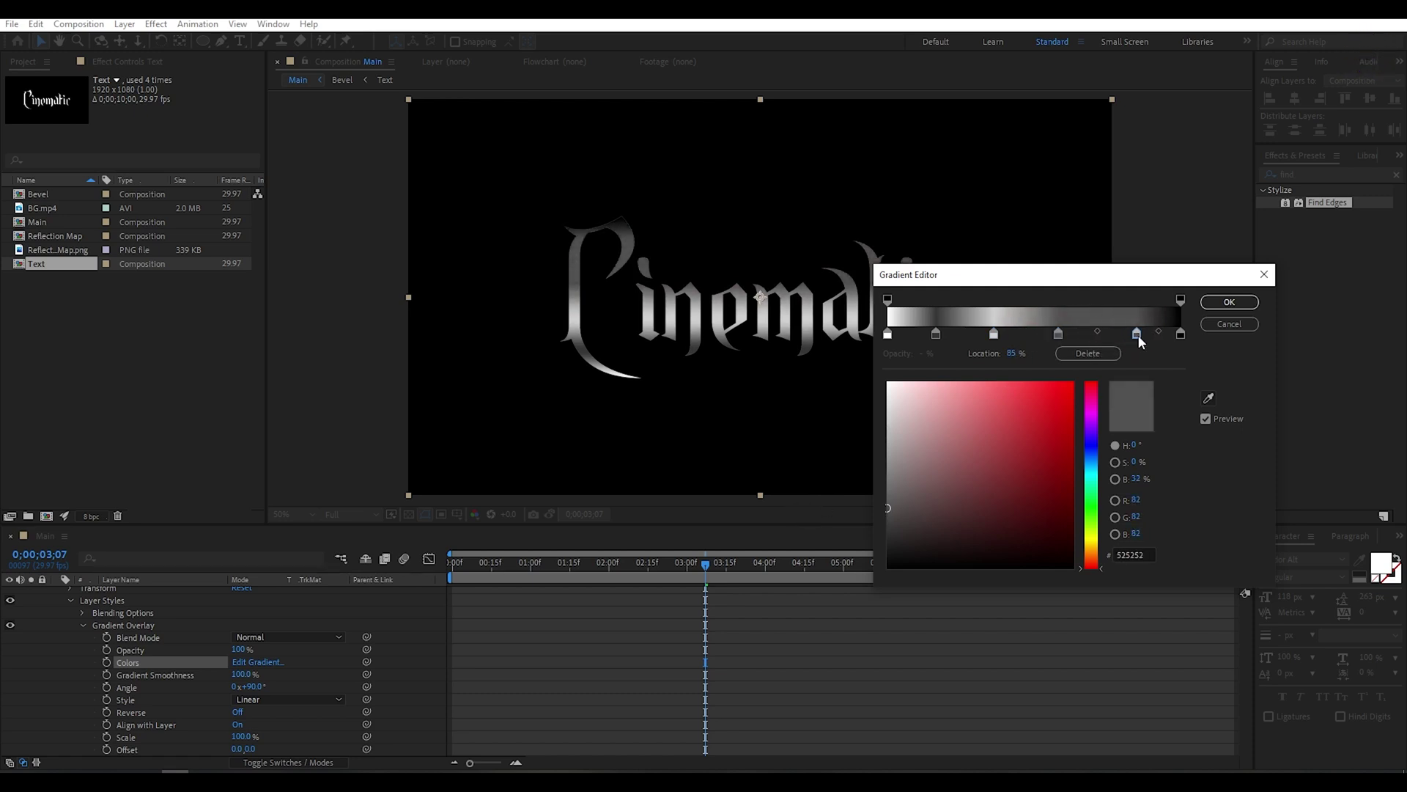
drag(895, 489, 842, 431)
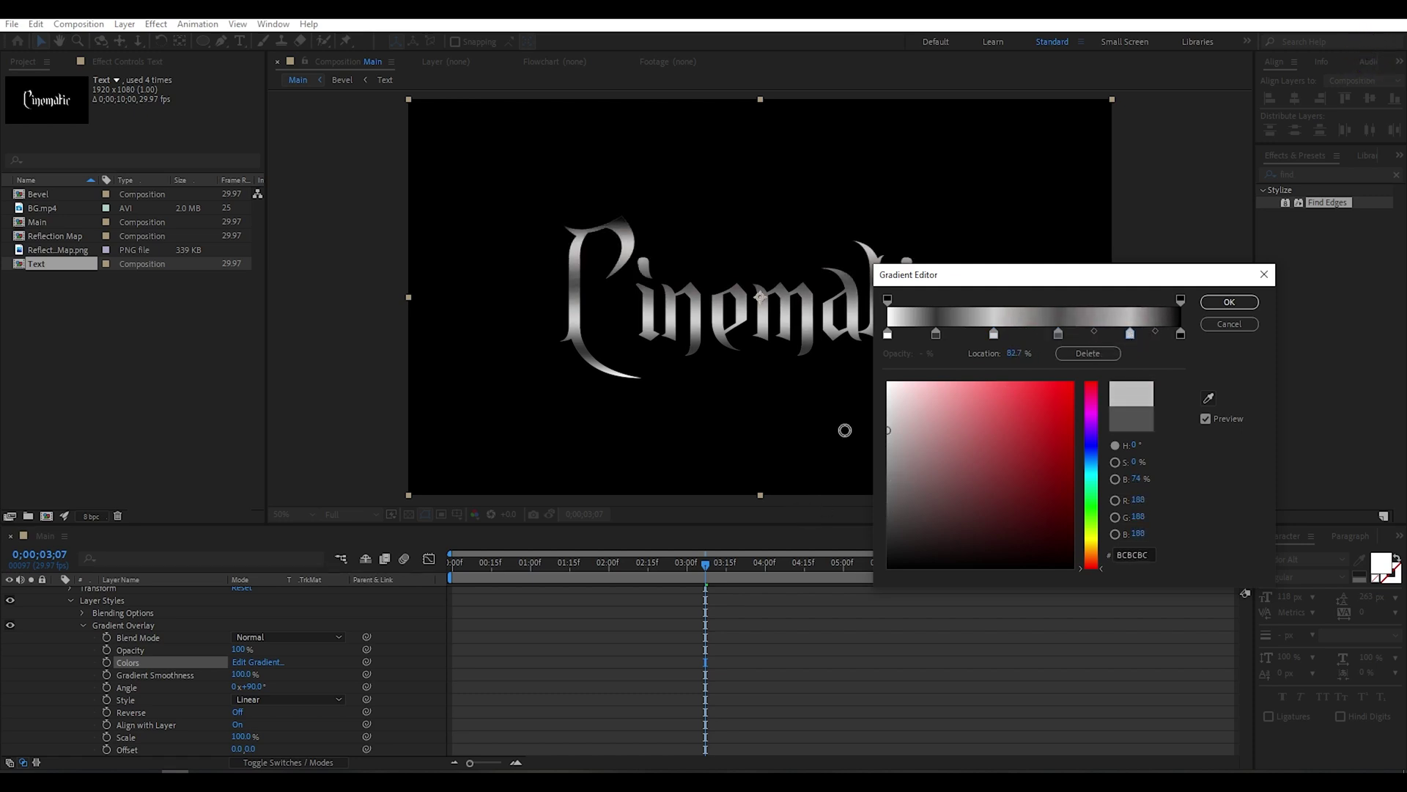
click(1180, 335)
drag(922, 466, 829, 465)
drag(1059, 334, 1146, 345)
drag(1197, 274, 954, 236)
click(987, 265)
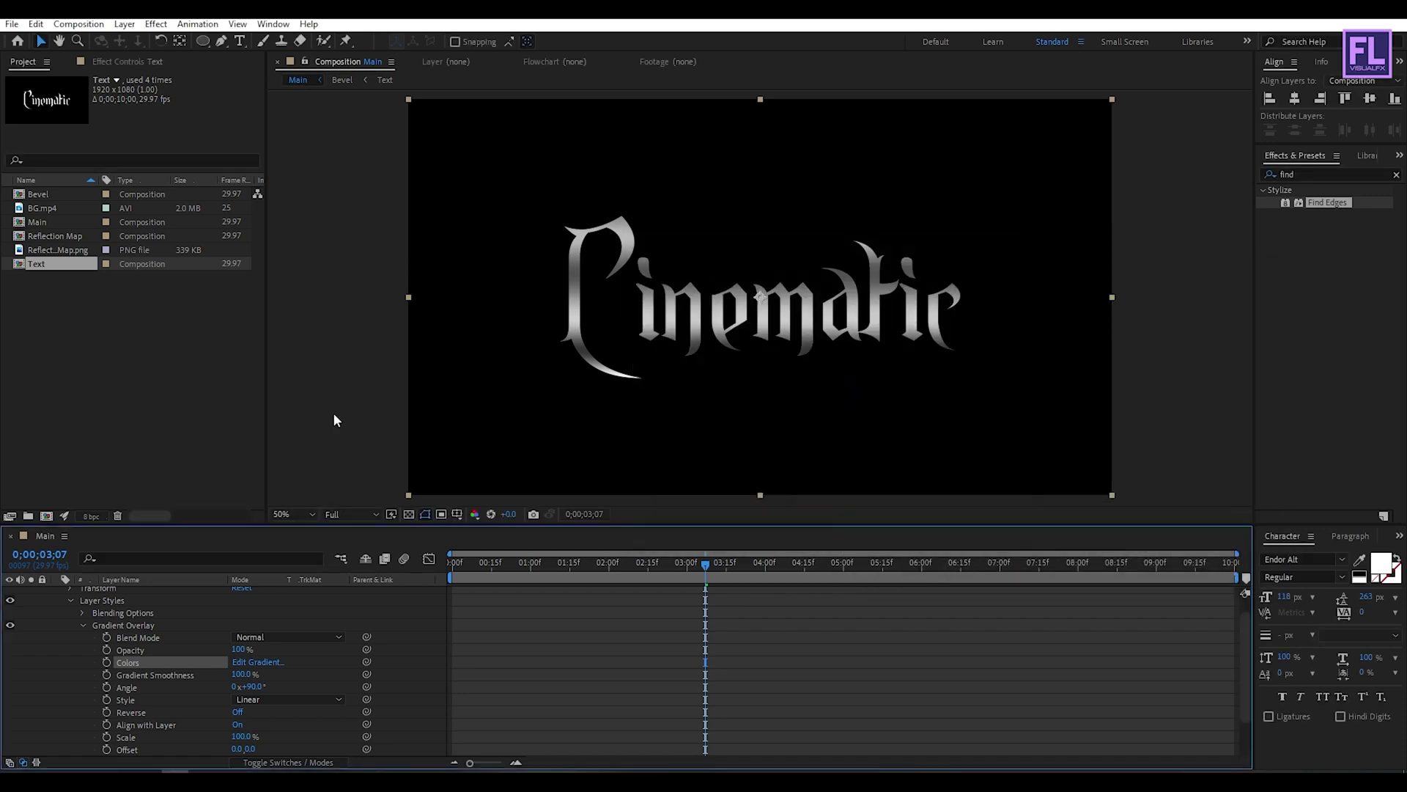
Set the Gradient Overlay blend mode to Multiply and collapse the layer's style settings
click(286, 637)
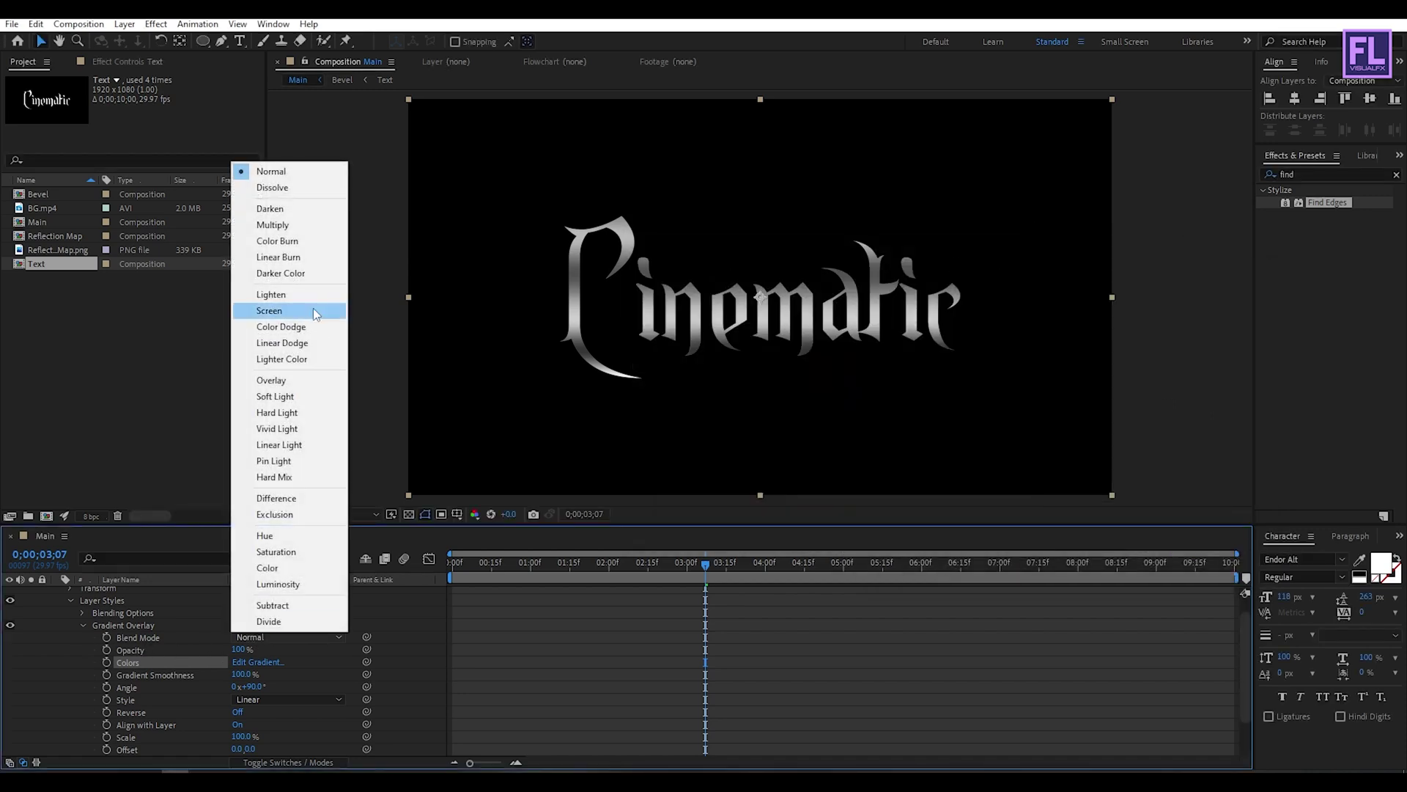
click(306, 226)
scroll(175, 652, up, 1)
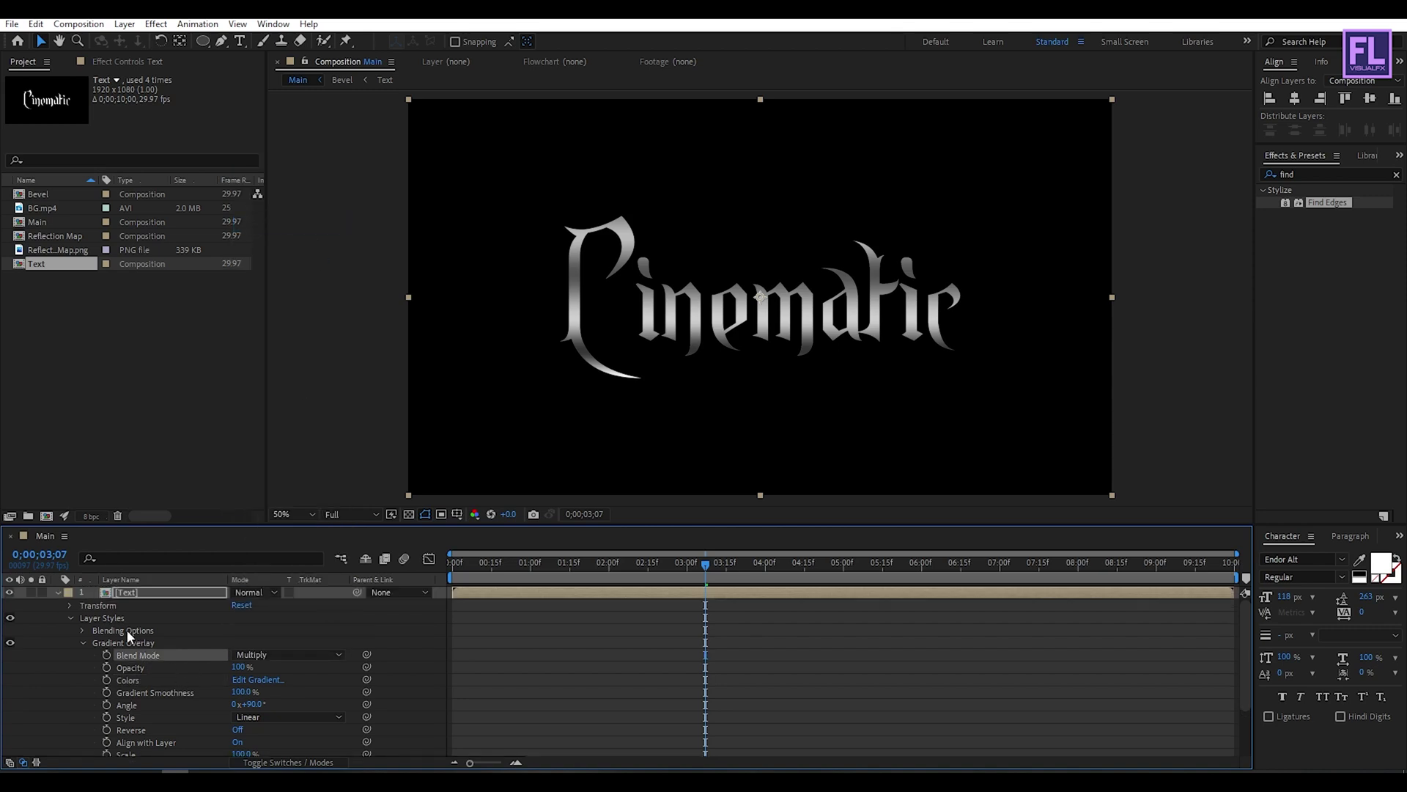
click(82, 642)
click(71, 618)
click(57, 593)
click(155, 593)
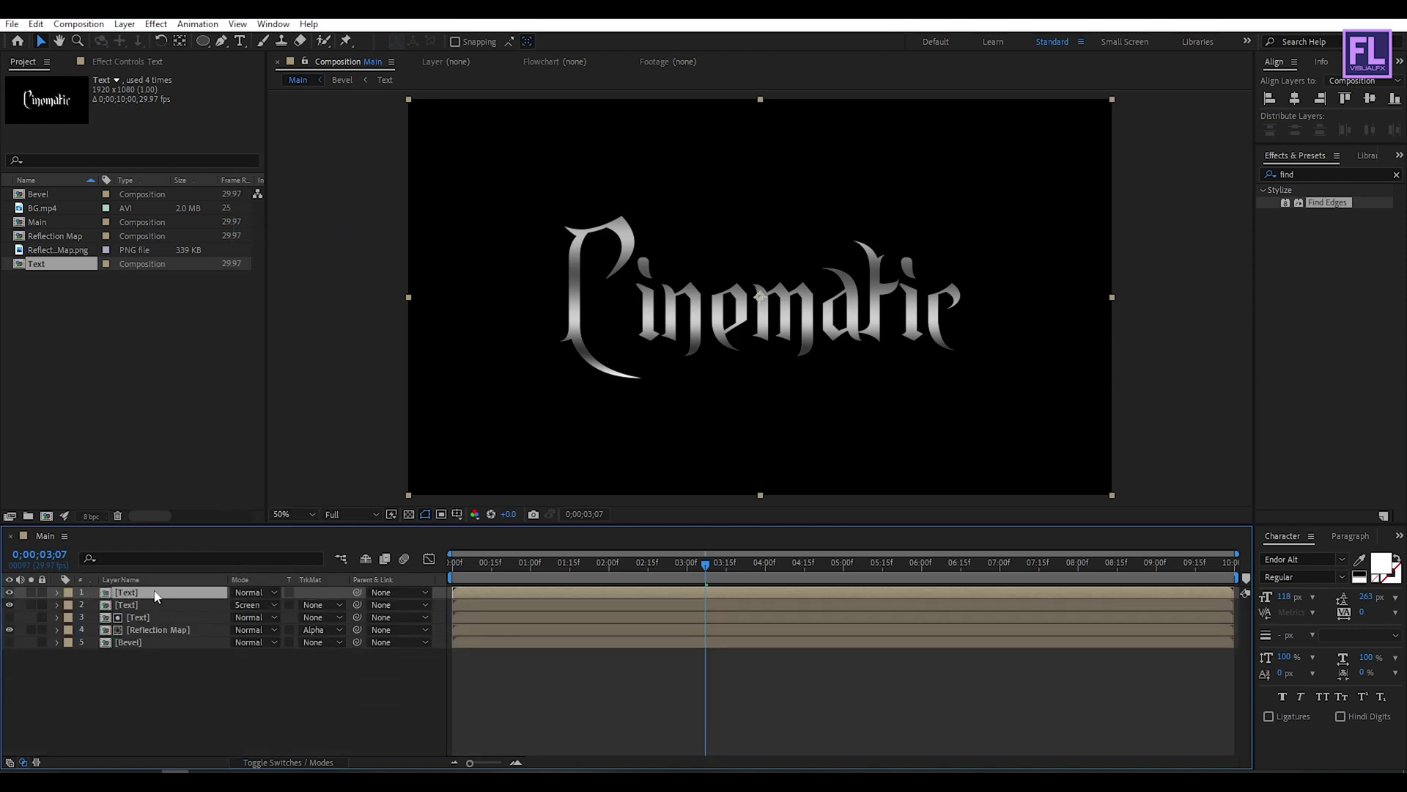
Set the gradient Text layer's mode to Soft Light and its Opacity to 50%
click(261, 595)
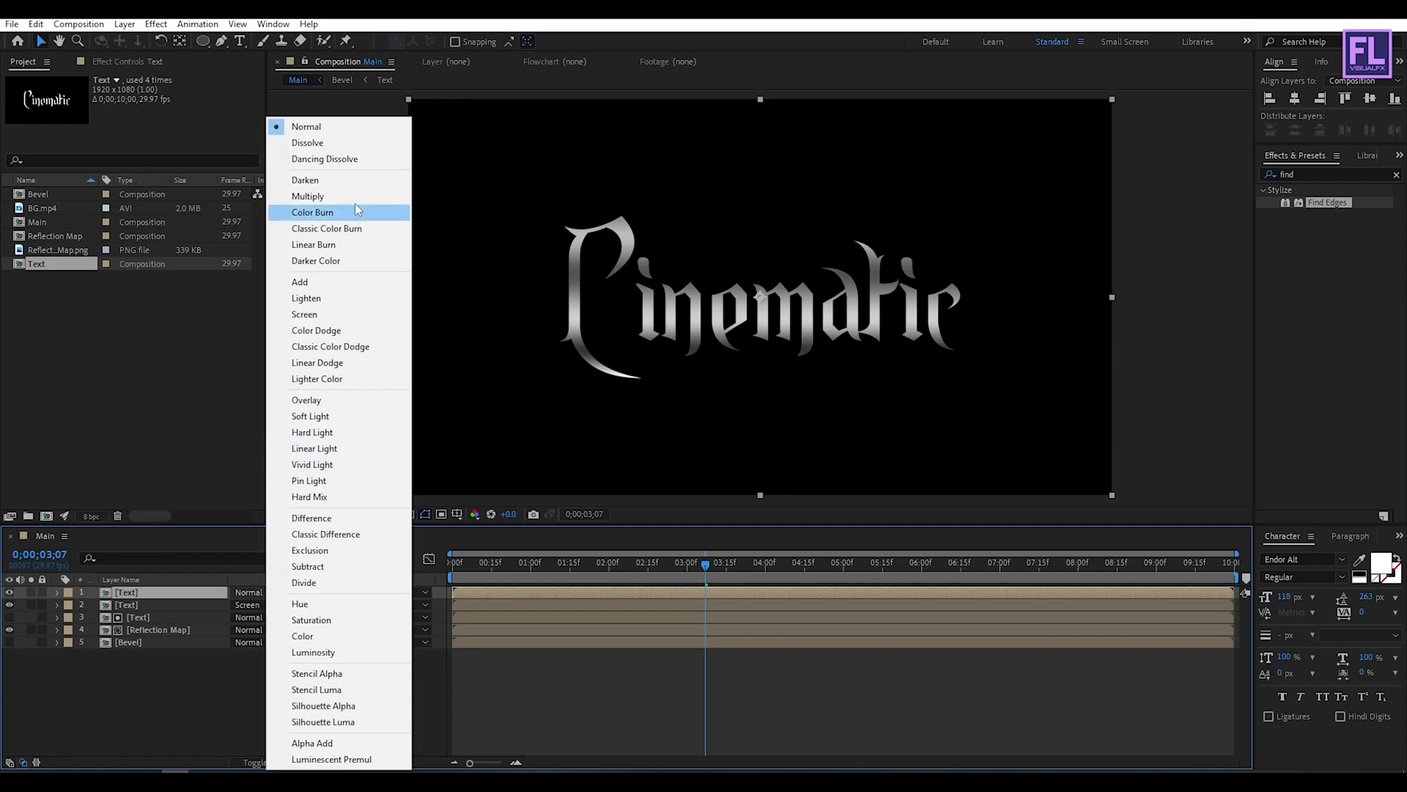
click(345, 420)
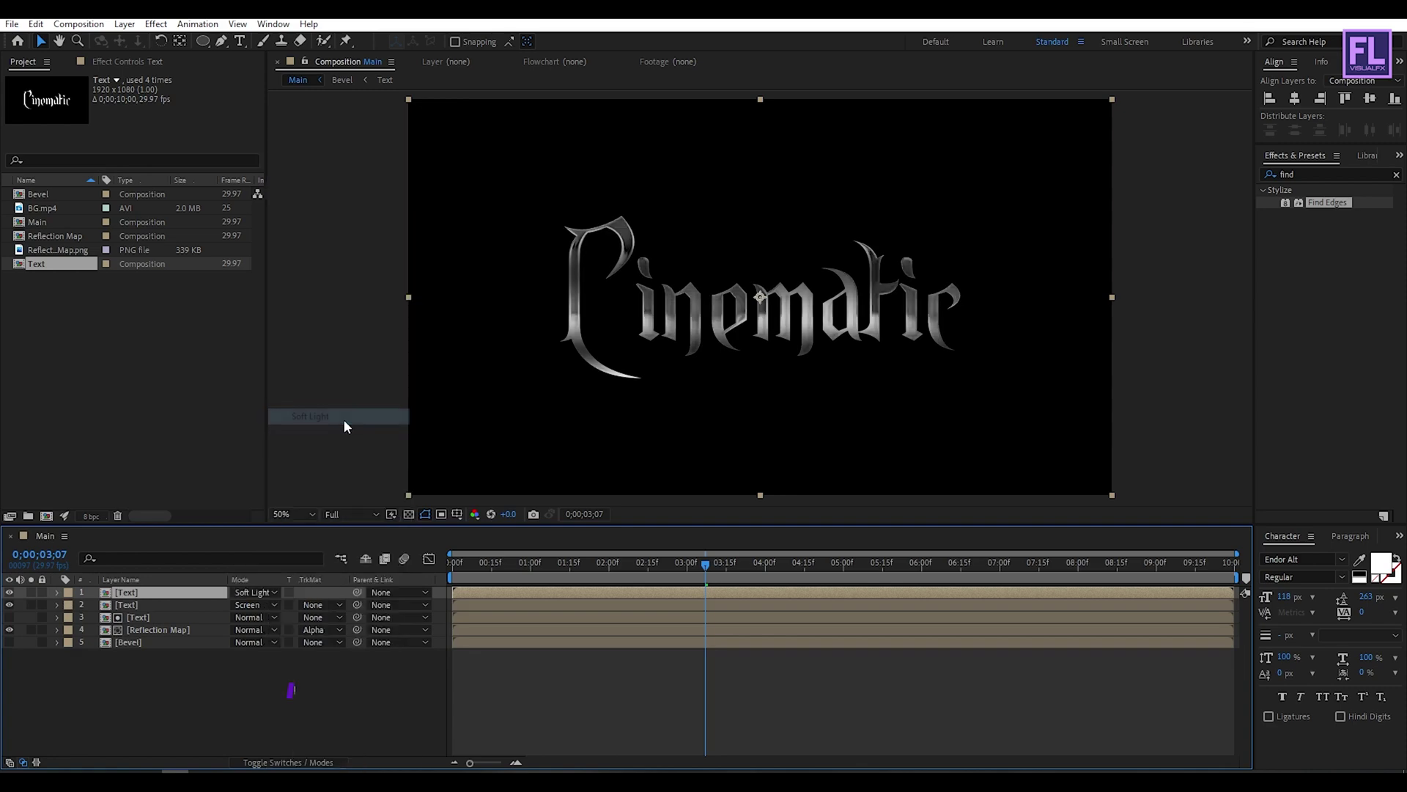
key(t)
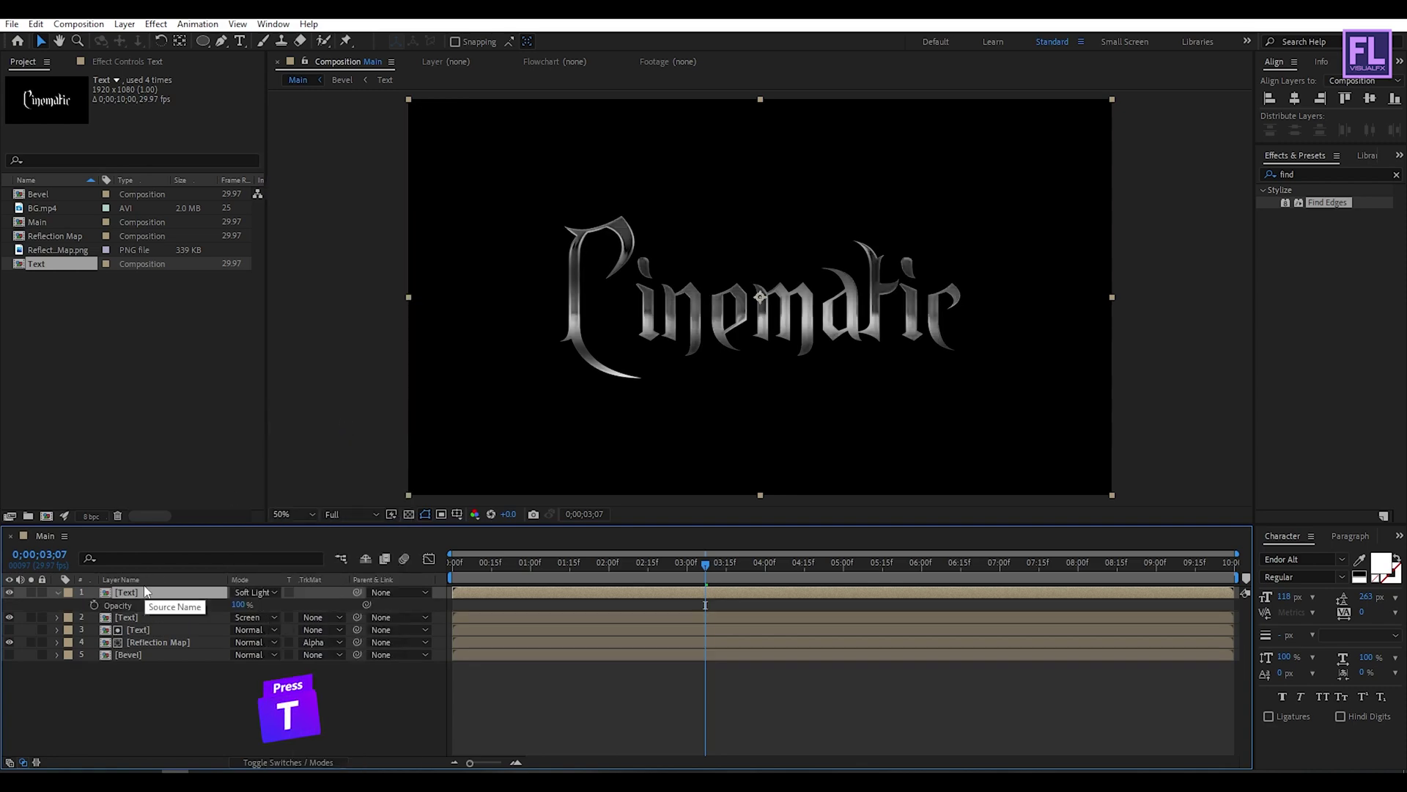
click(244, 605)
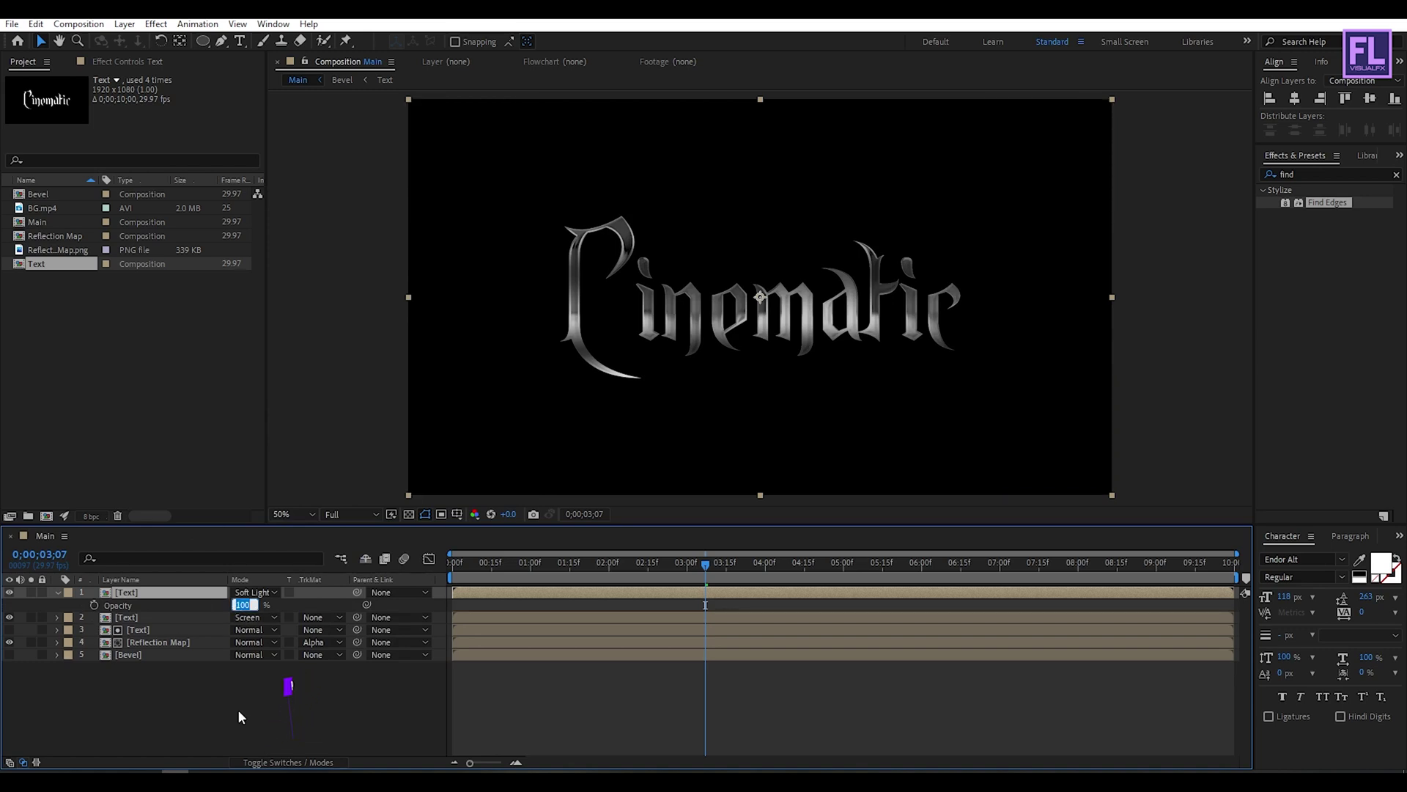
text(50)
key(Return)
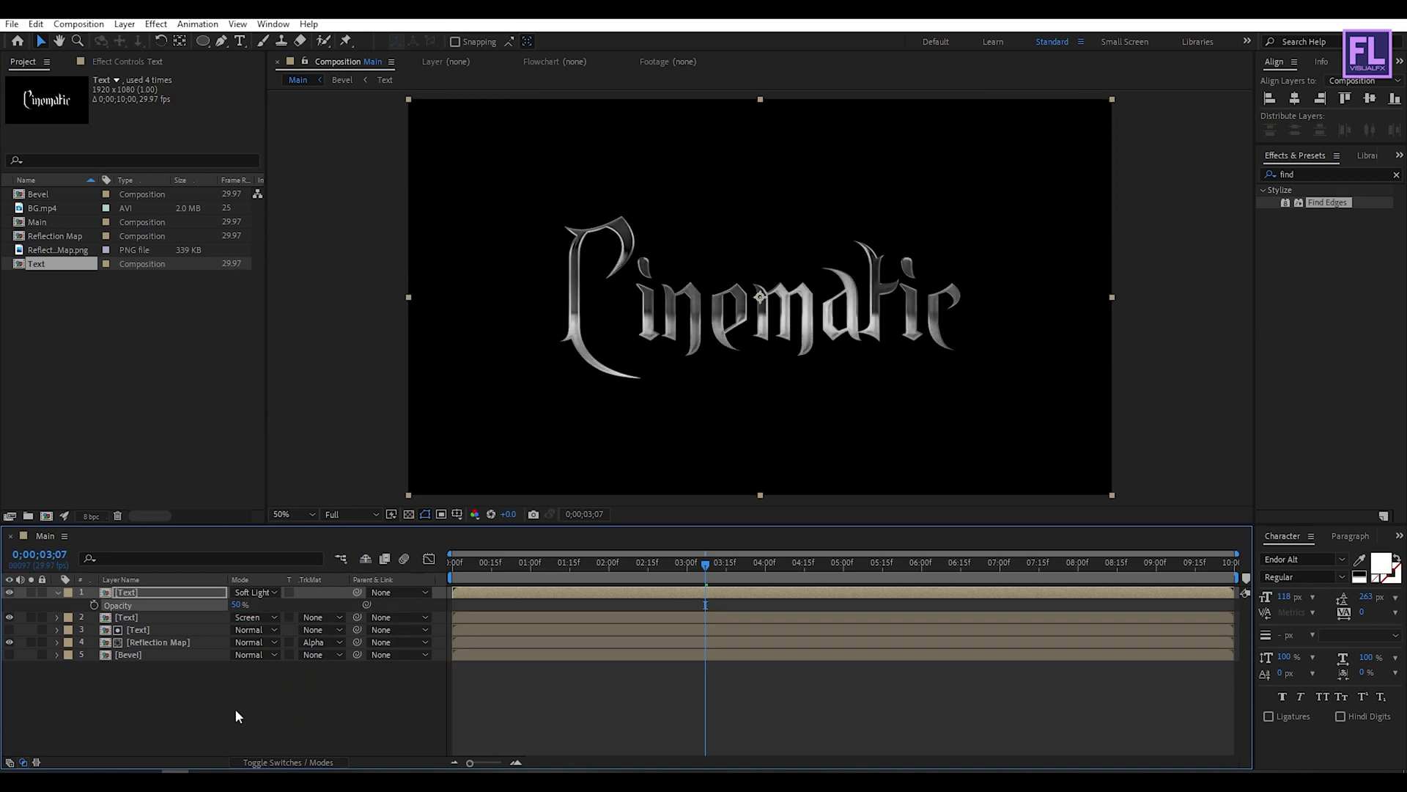
Preview the title around five seconds and select all five title layers
click(57, 595)
drag(705, 564, 826, 565)
drag(128, 712, 178, 592)
Make all five title layers 3D and add a new 3D Null Object layer
click(288, 762)
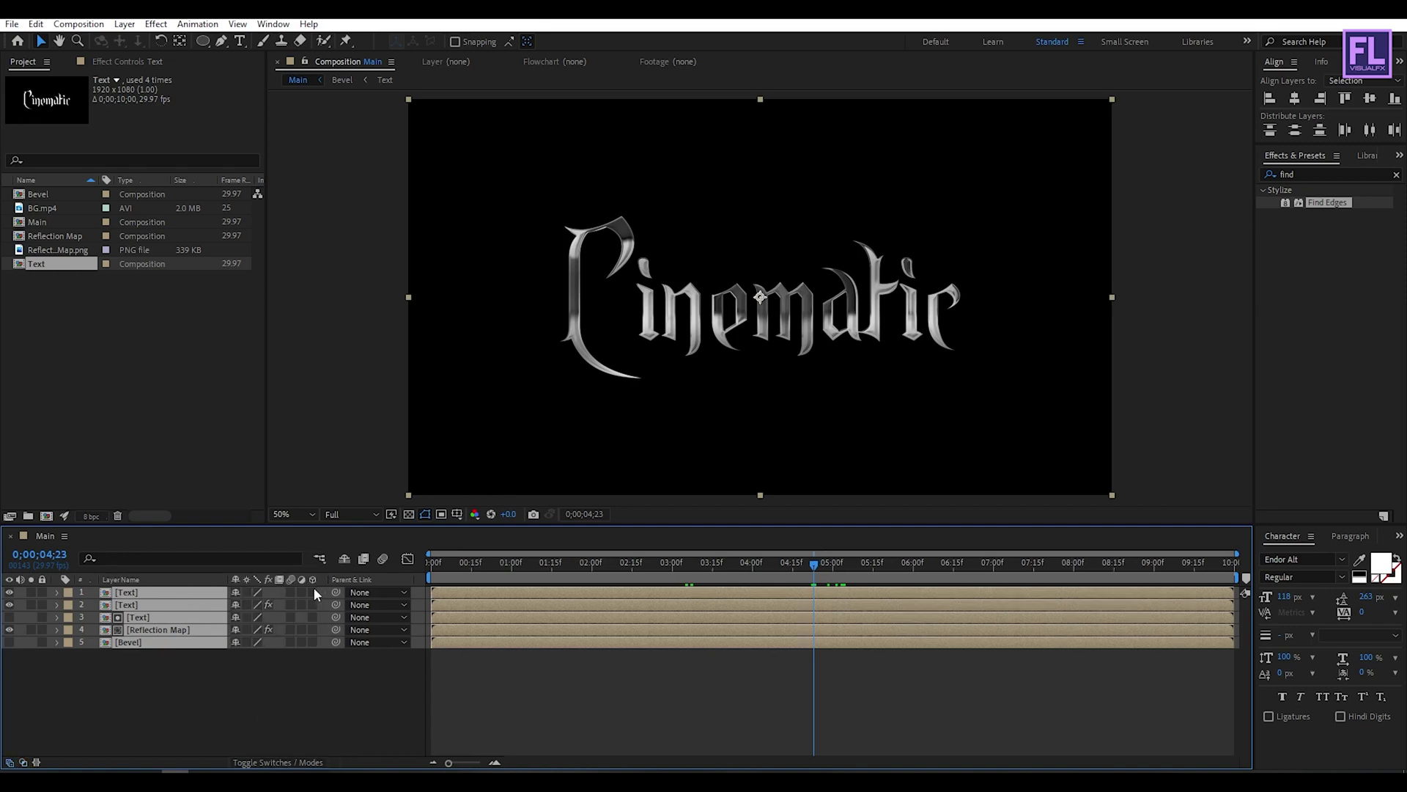
click(314, 592)
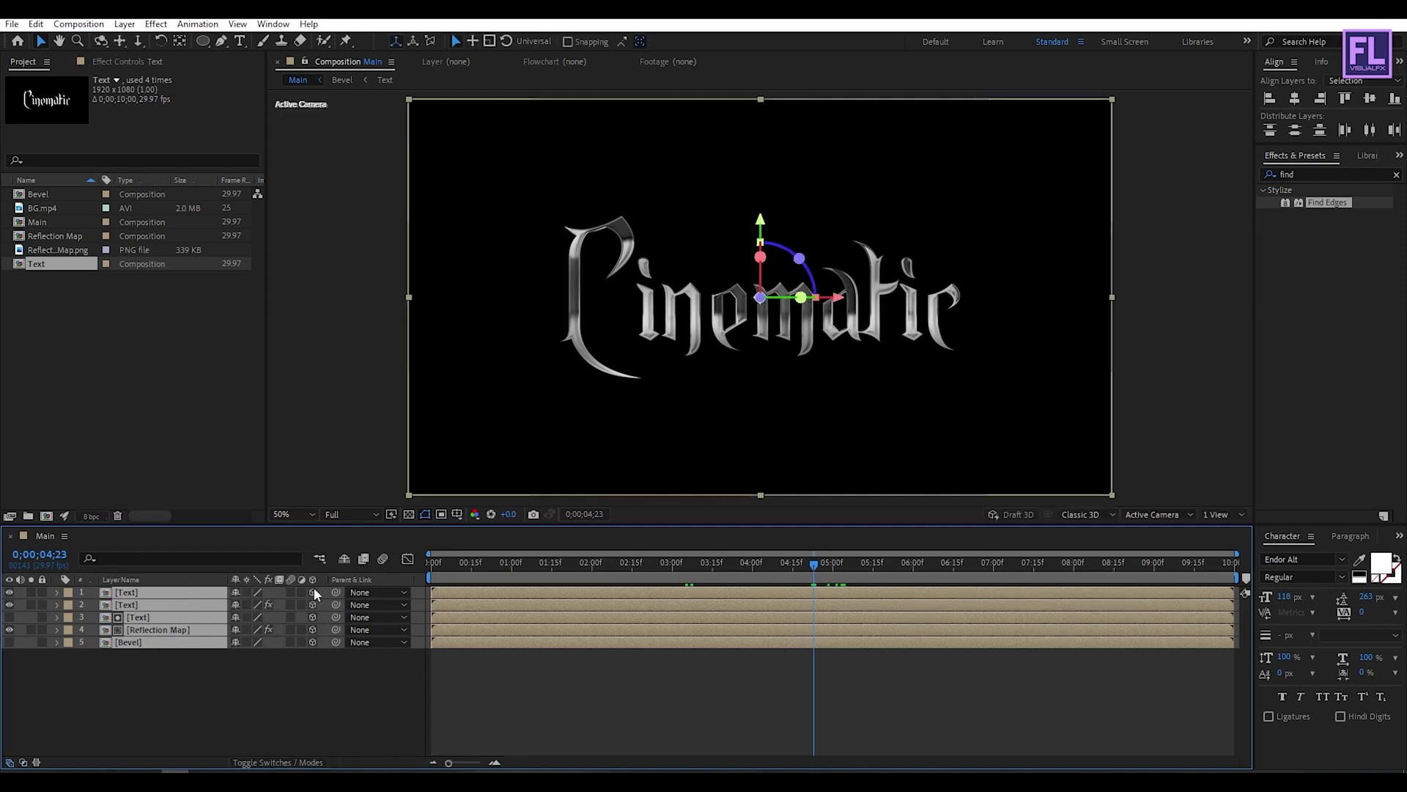
right_click(167, 705)
mouse_move(220, 538)
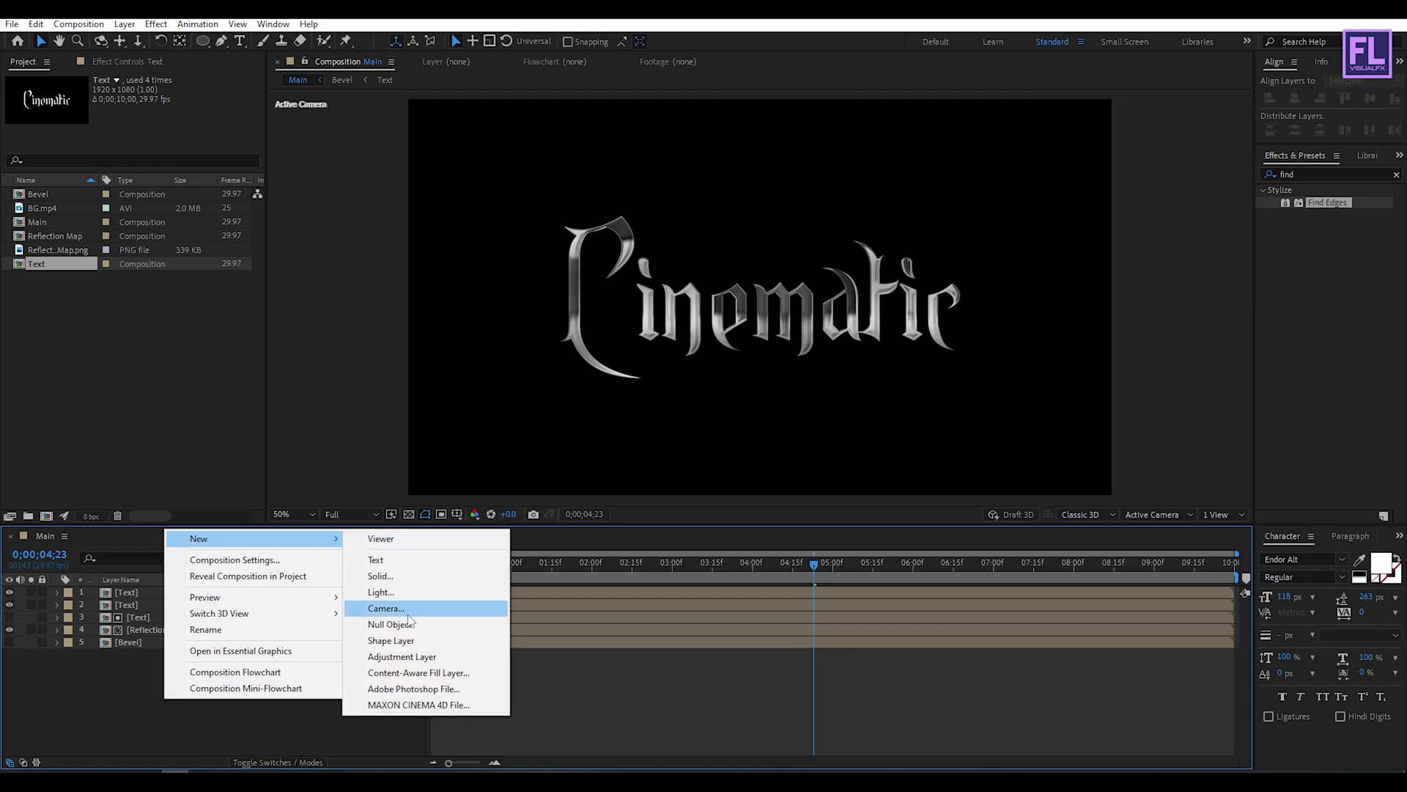
click(409, 624)
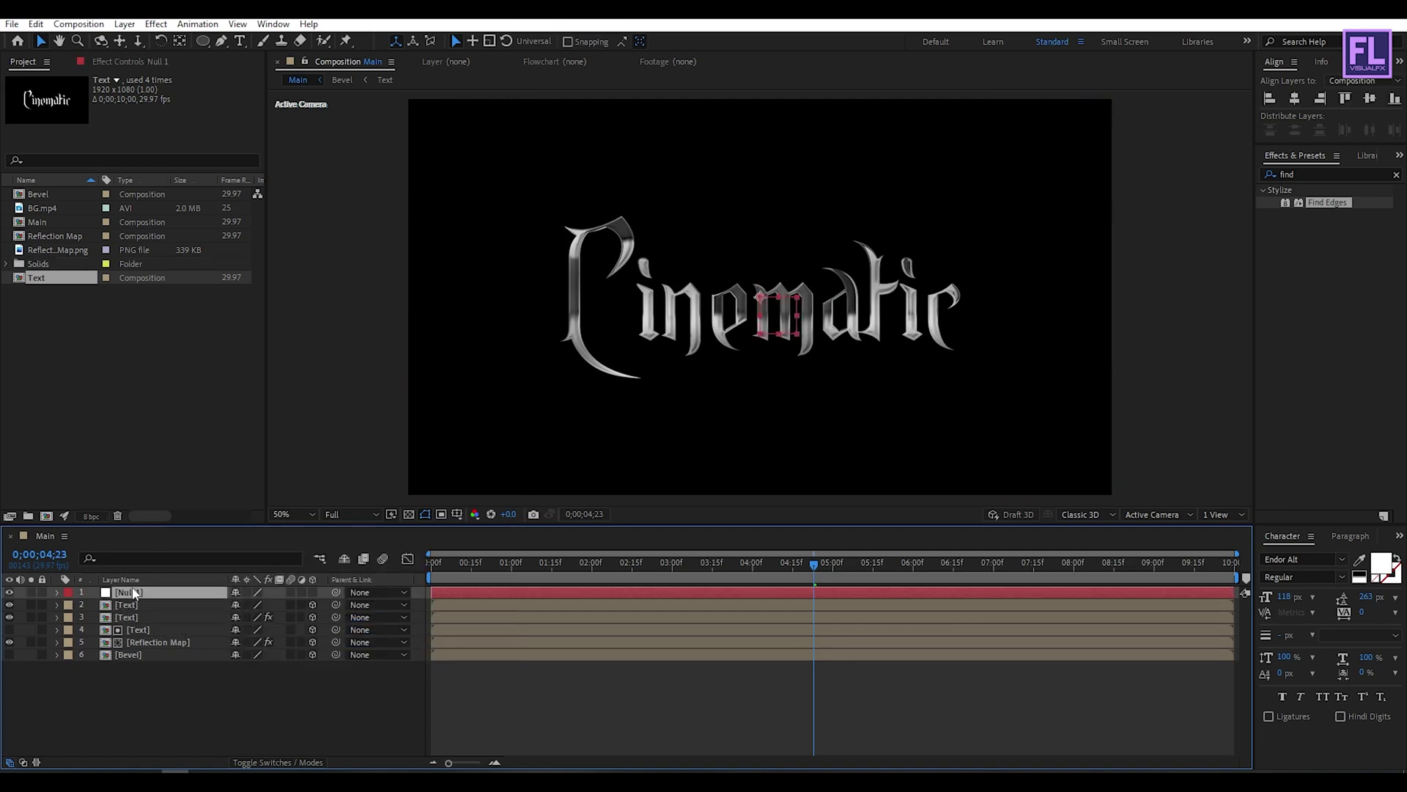
click(315, 593)
Parent the five title layers to Null 1 and return to the timeline start
drag(120, 704, 146, 601)
drag(335, 605, 117, 593)
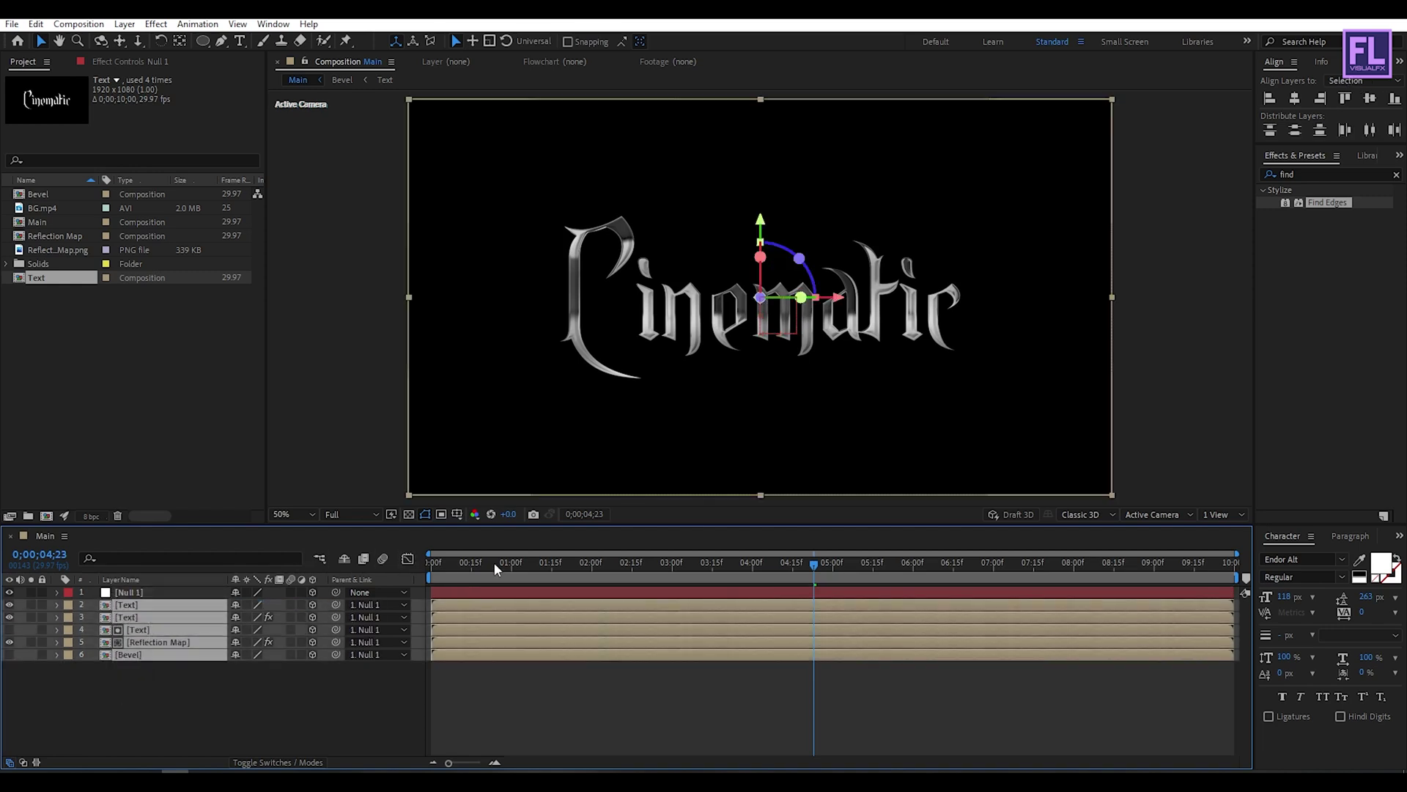
drag(496, 568, 367, 576)
click(147, 595)
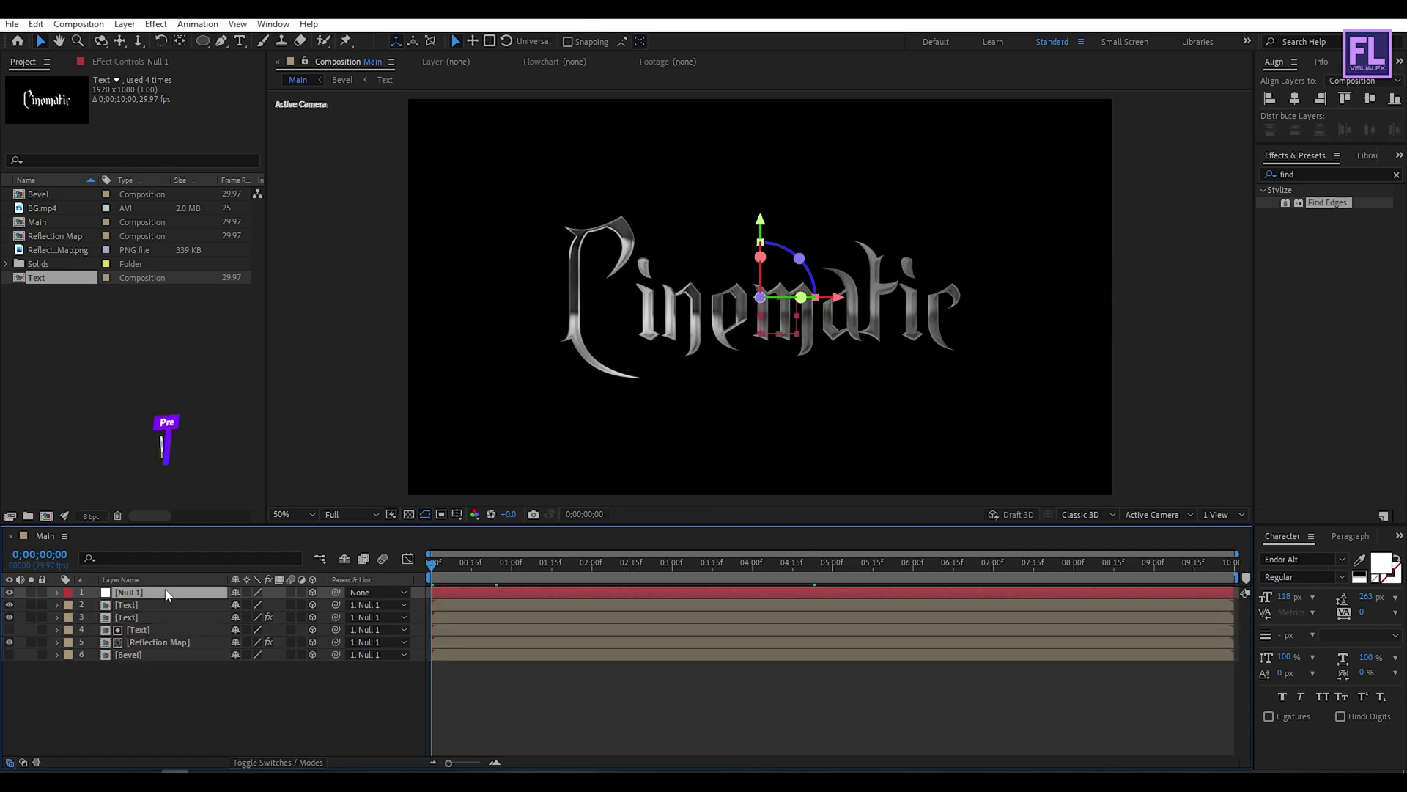
Keyframe Null 1's Position Z at 3 seconds and at the comp end, ending at 960, 540, 170
key(p)
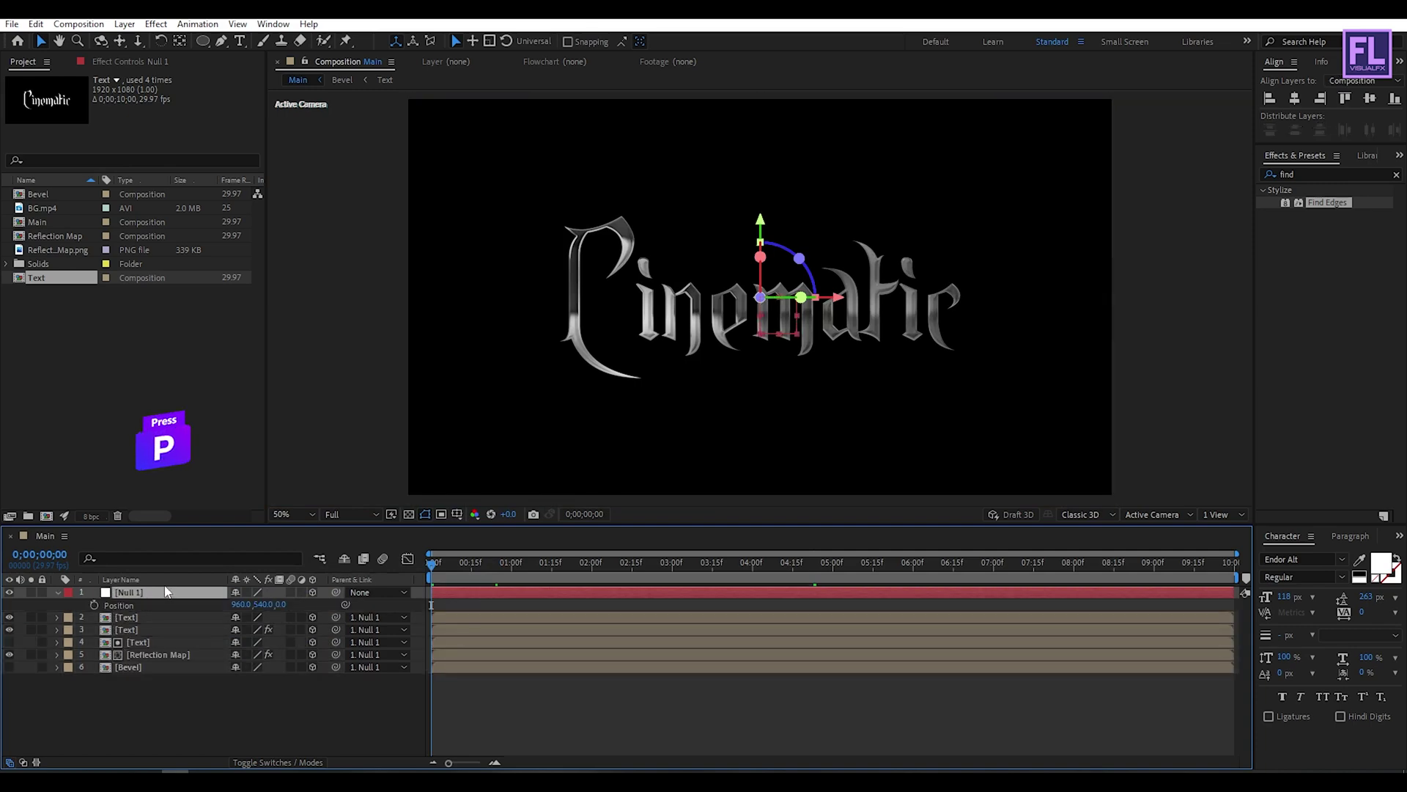
click(94, 605)
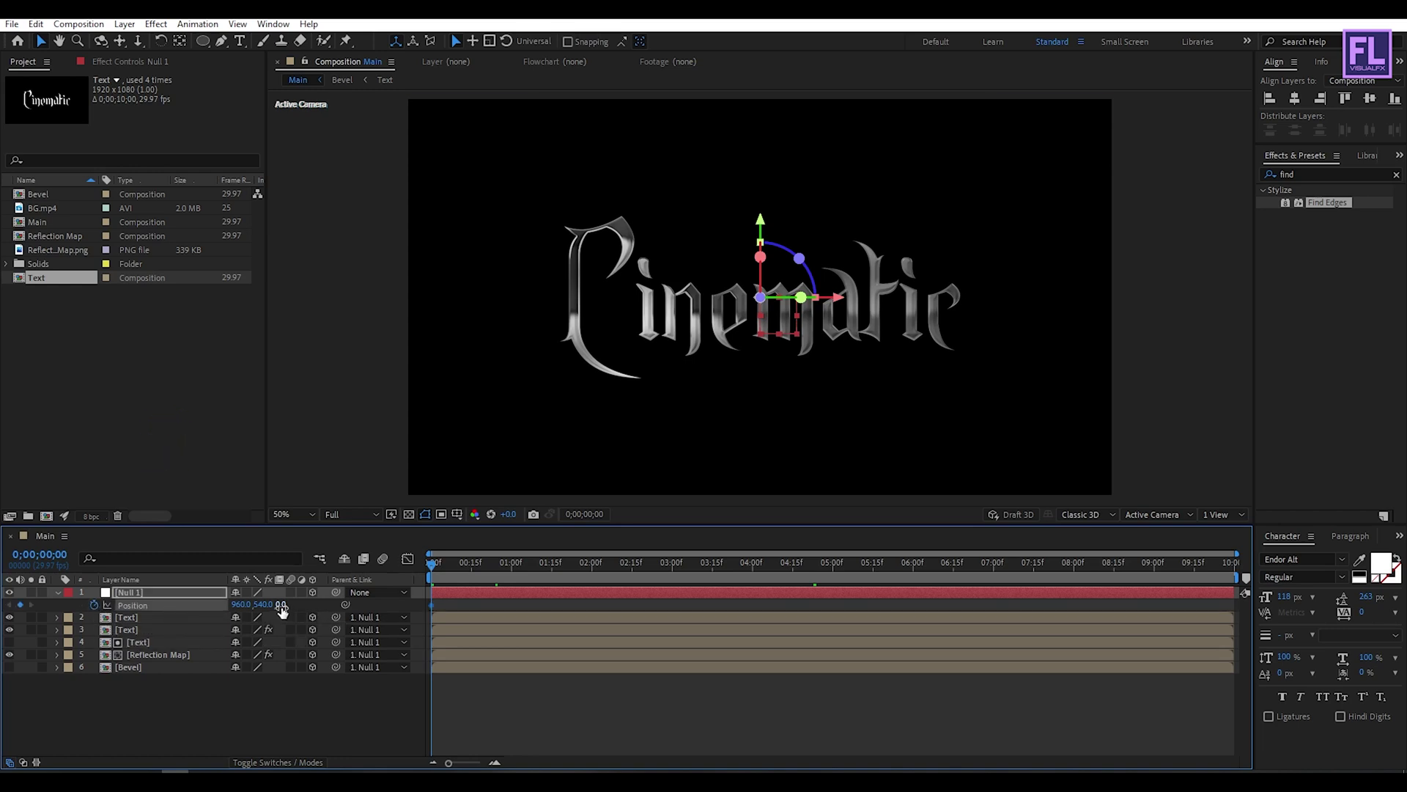
drag(282, 611, 228, 612)
drag(433, 563, 675, 568)
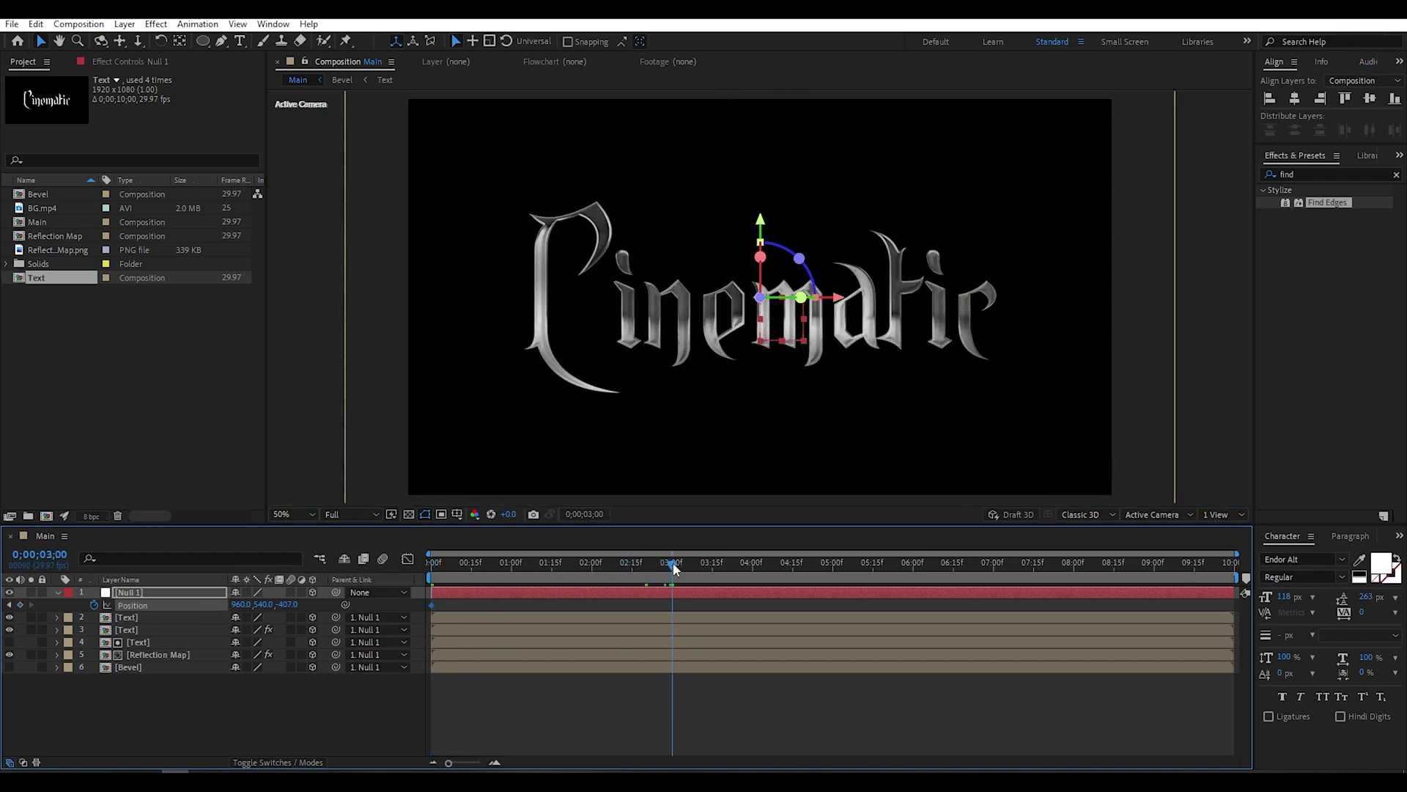
drag(284, 604, 579, 610)
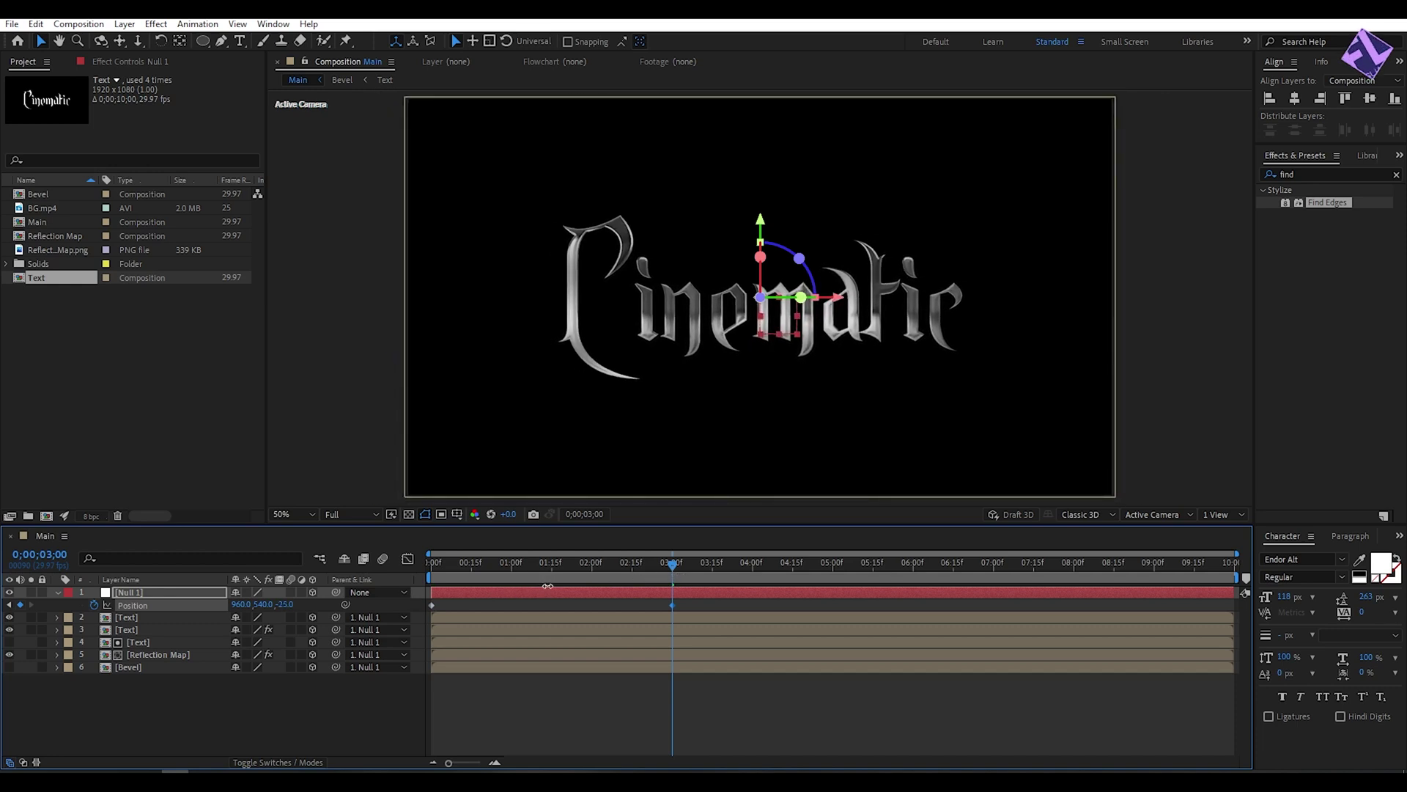
key(End)
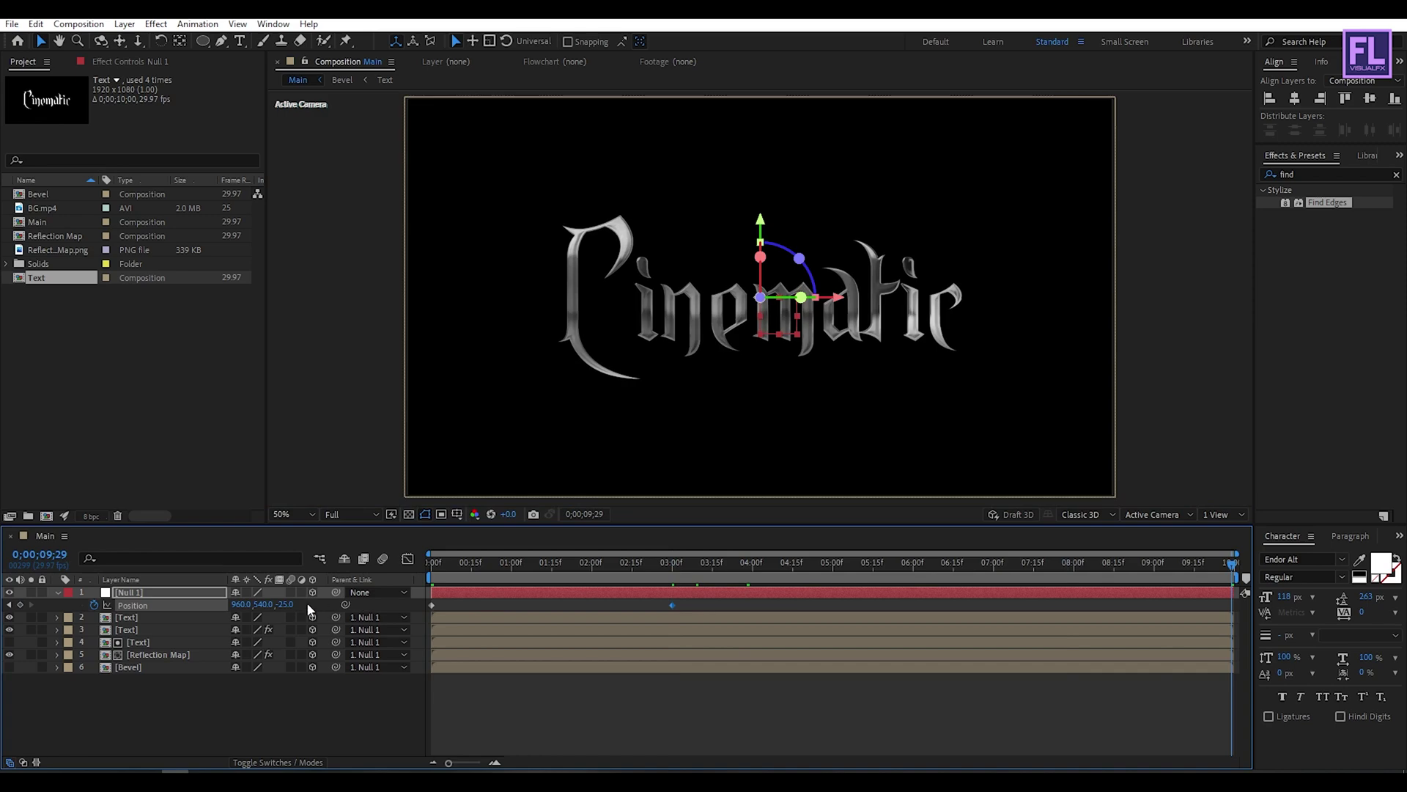
drag(286, 604, 593, 599)
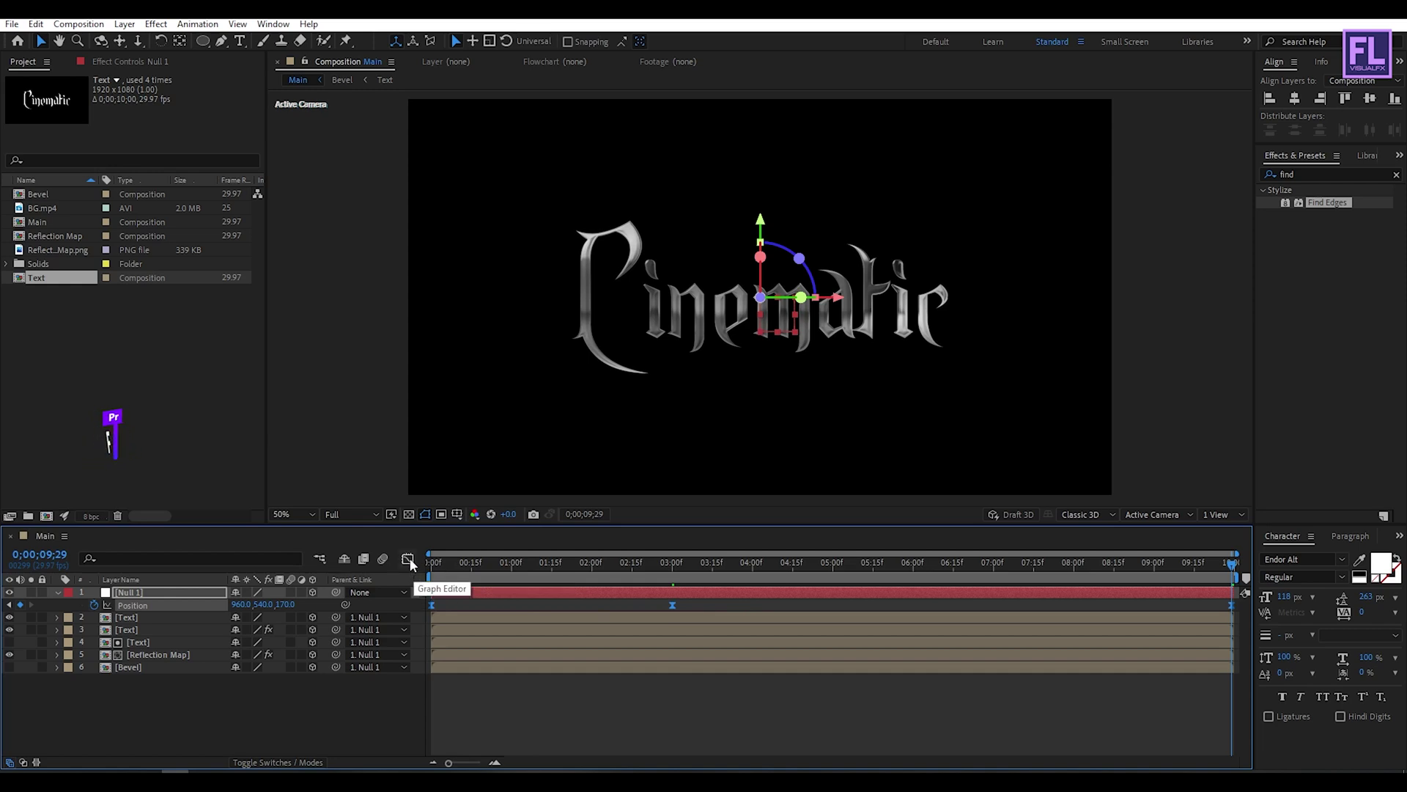
In the Graph Editor, make Null 1's 3-second keyframe velocity Continuous at about 71 px/sec
click(408, 560)
drag(739, 681, 579, 724)
click(677, 722)
click(674, 723)
key(ctrl+shift+k)
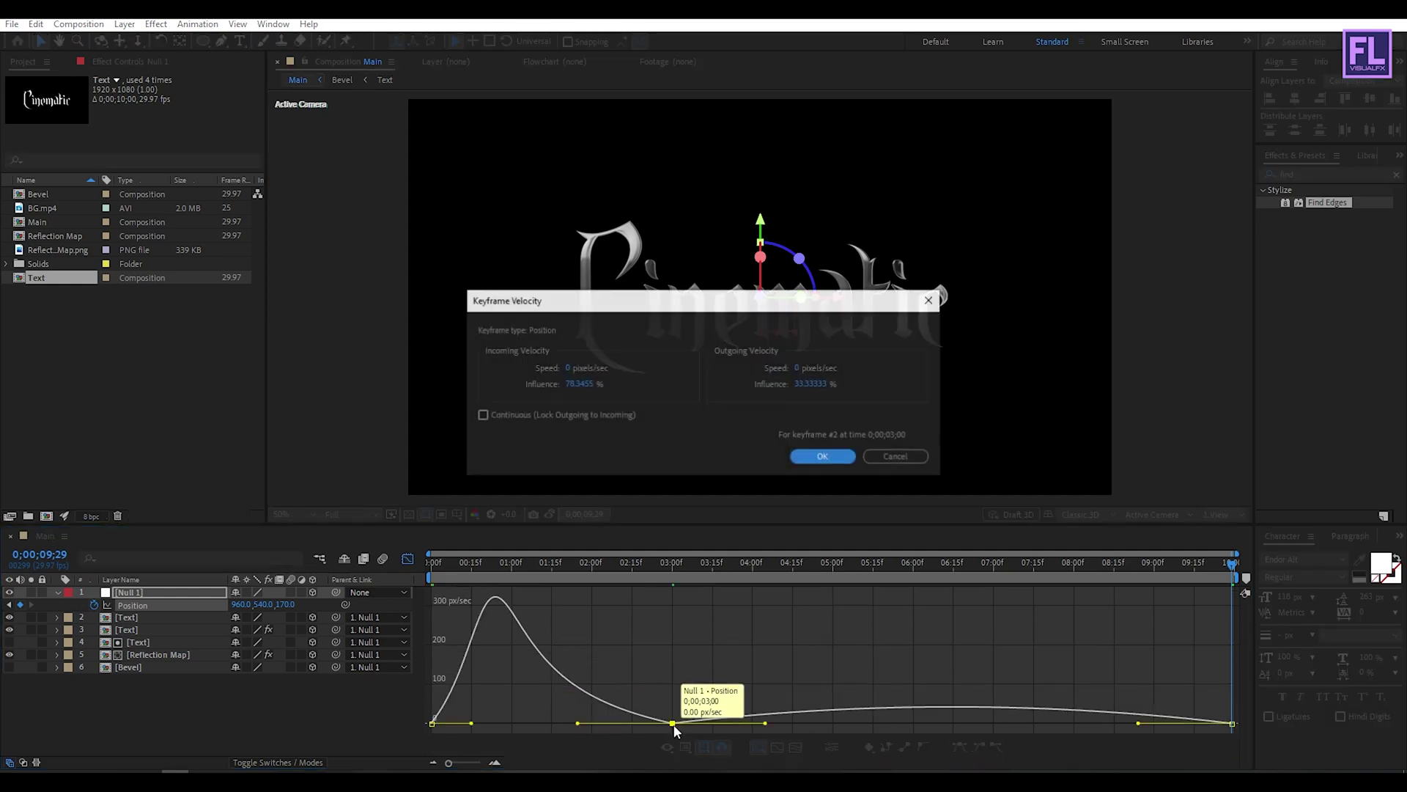
click(526, 414)
click(821, 453)
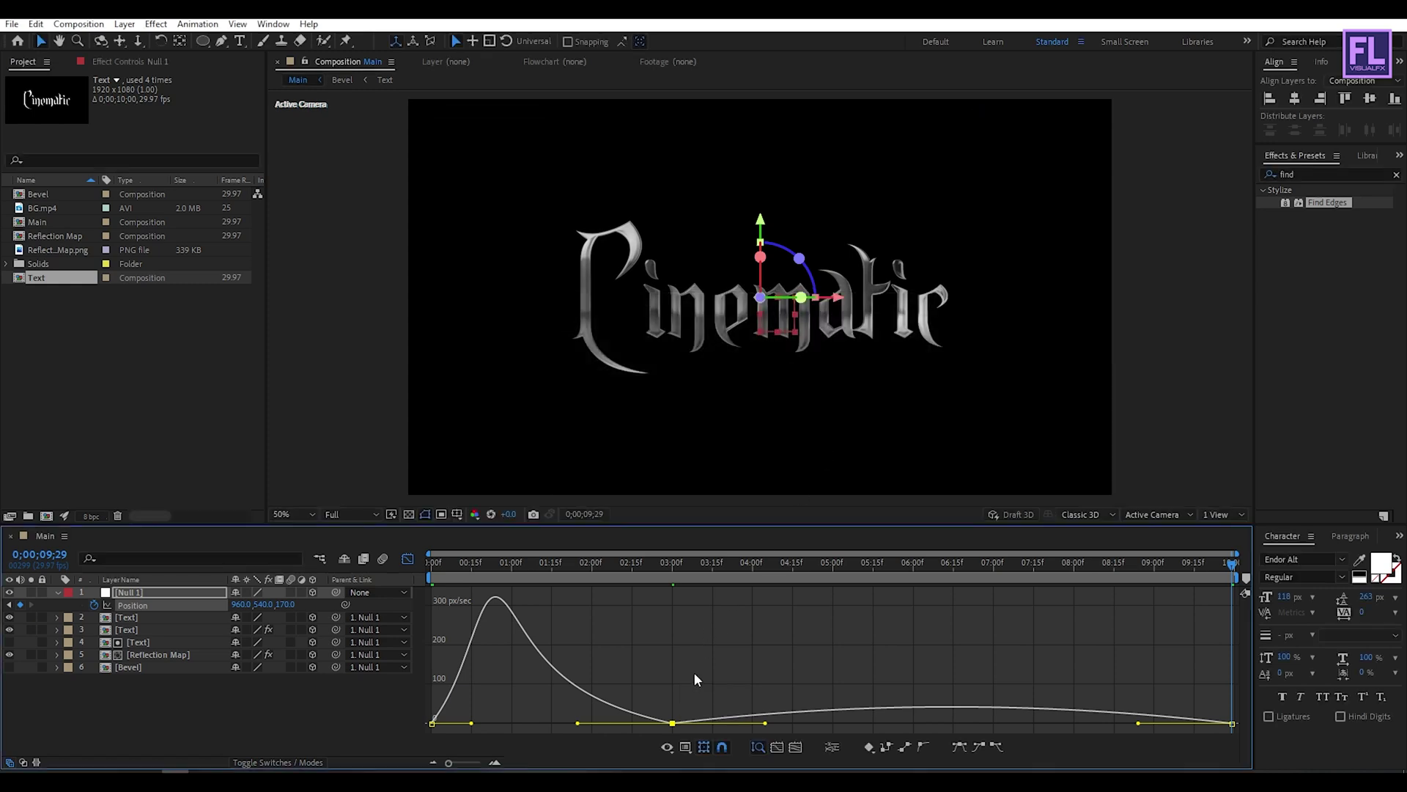
drag(672, 724, 677, 700)
mouse_move(675, 686)
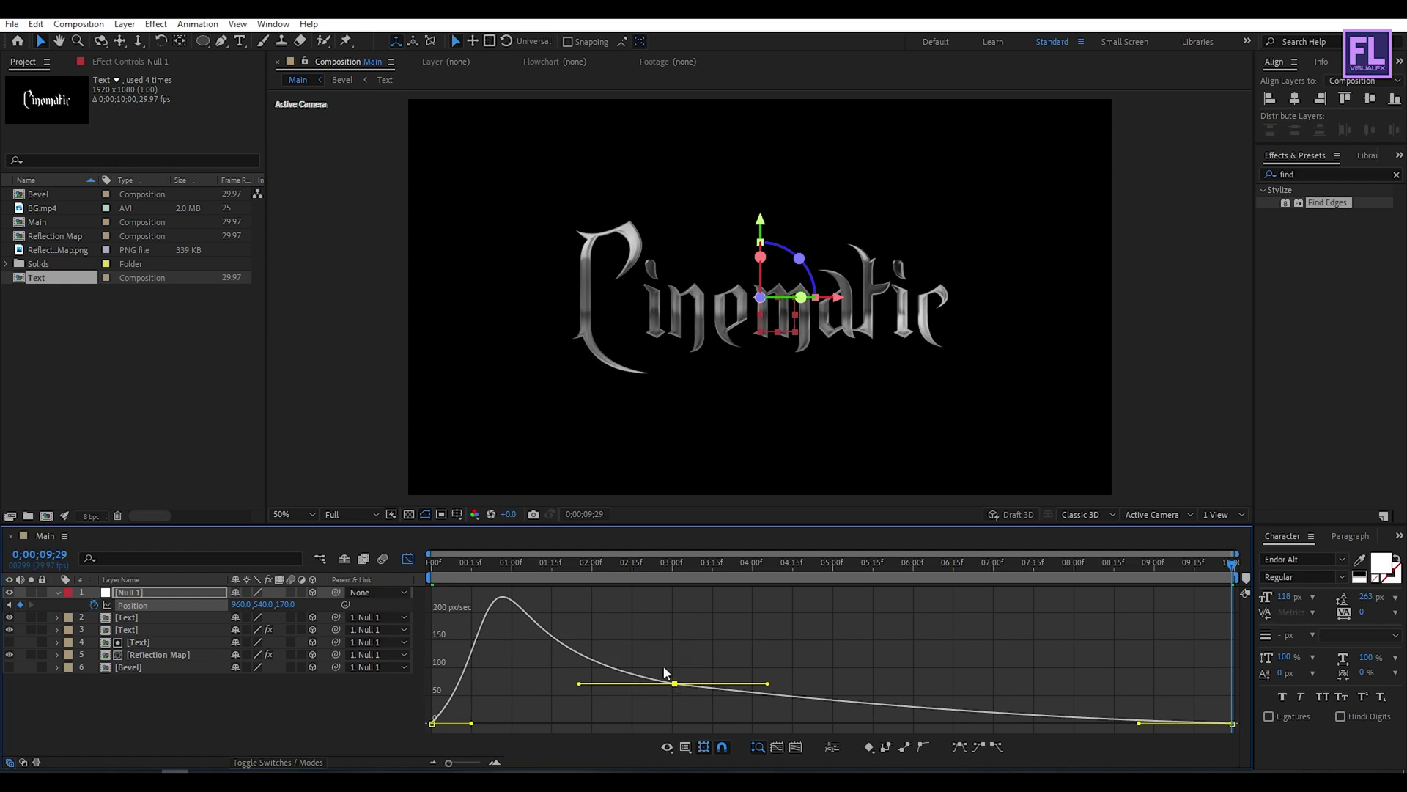
click(407, 559)
click(58, 592)
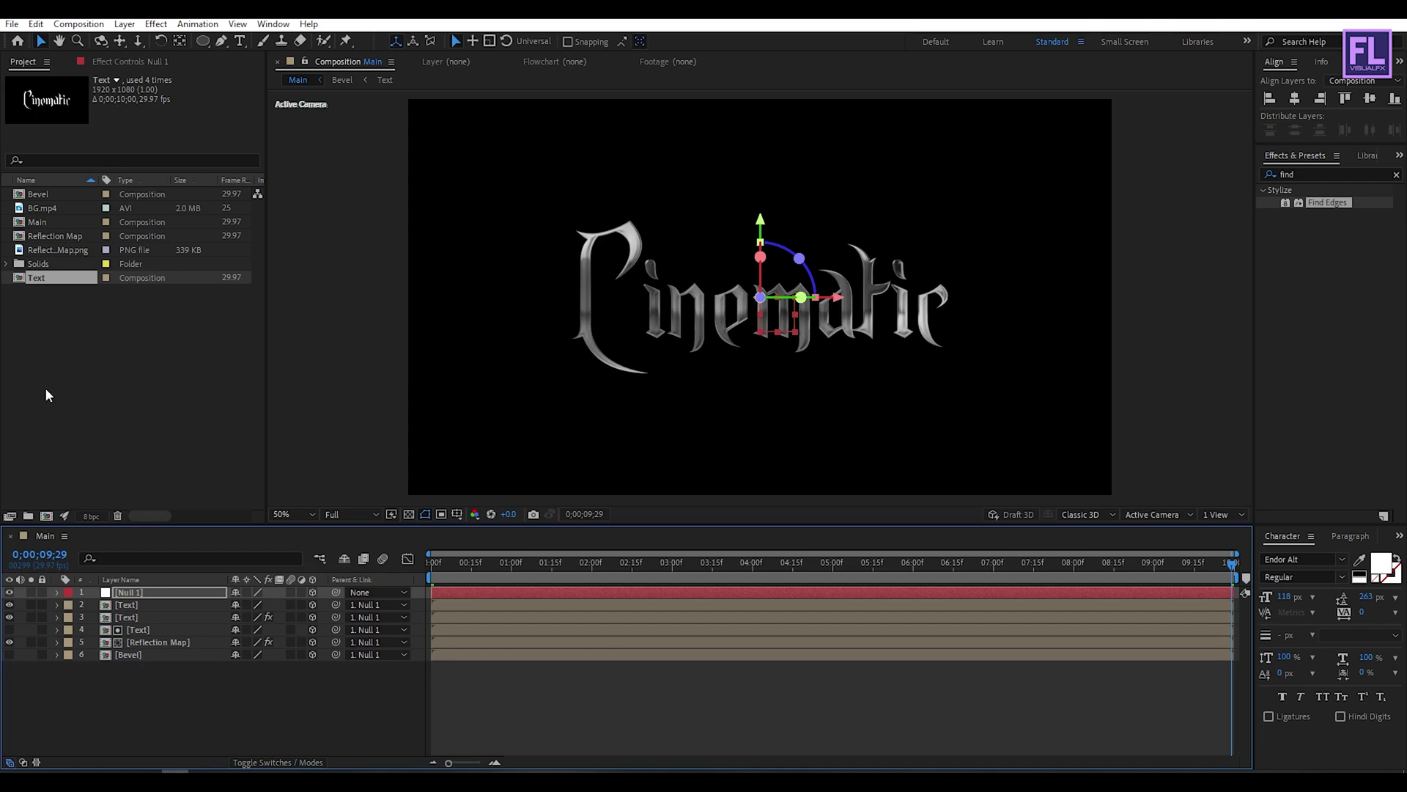
Add BG.mp4 as the starfield background and a new Adjustment Layer at the top of the stack
click(30, 212)
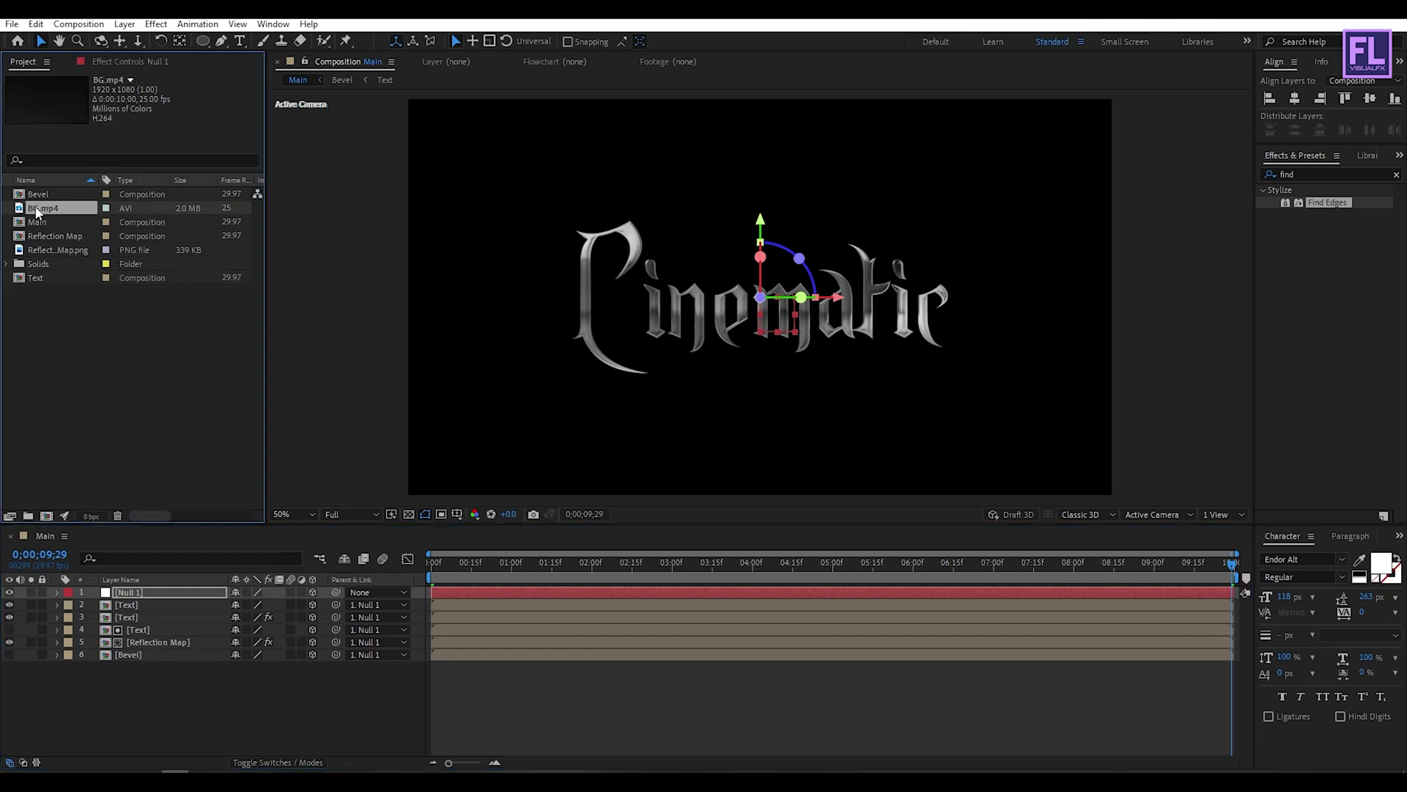
drag(35, 213, 163, 711)
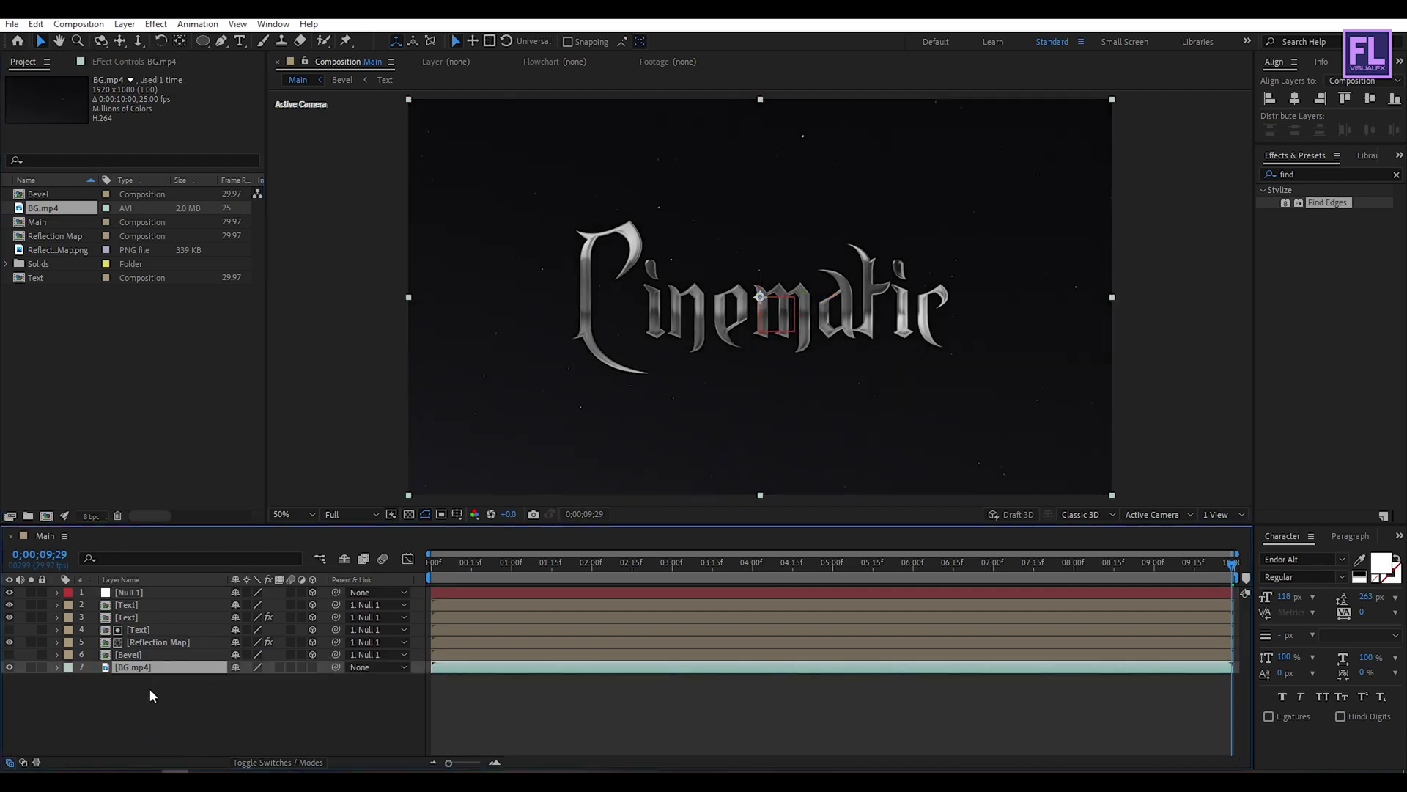
right_click(123, 708)
mouse_move(220, 543)
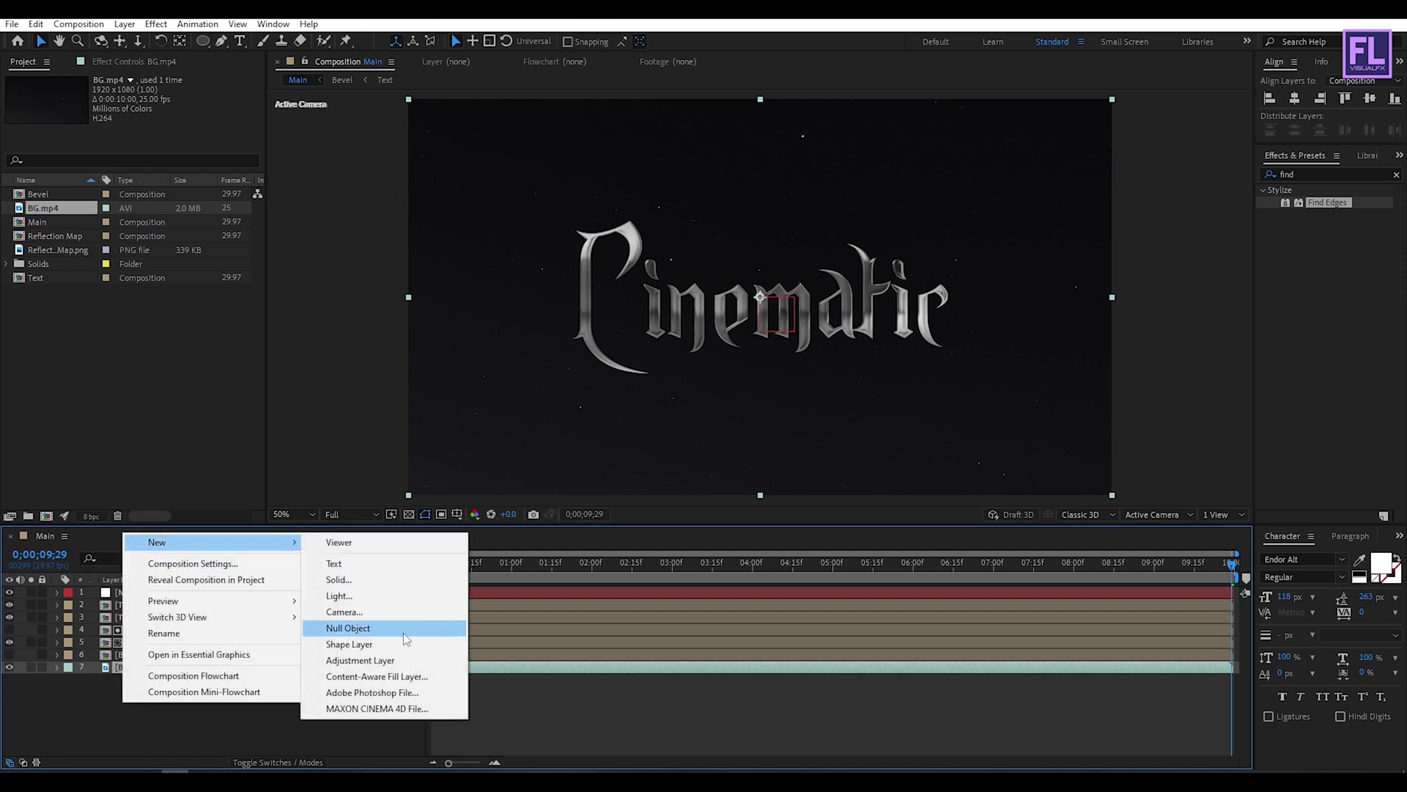
click(396, 659)
drag(145, 673, 194, 597)
drag(193, 591, 156, 594)
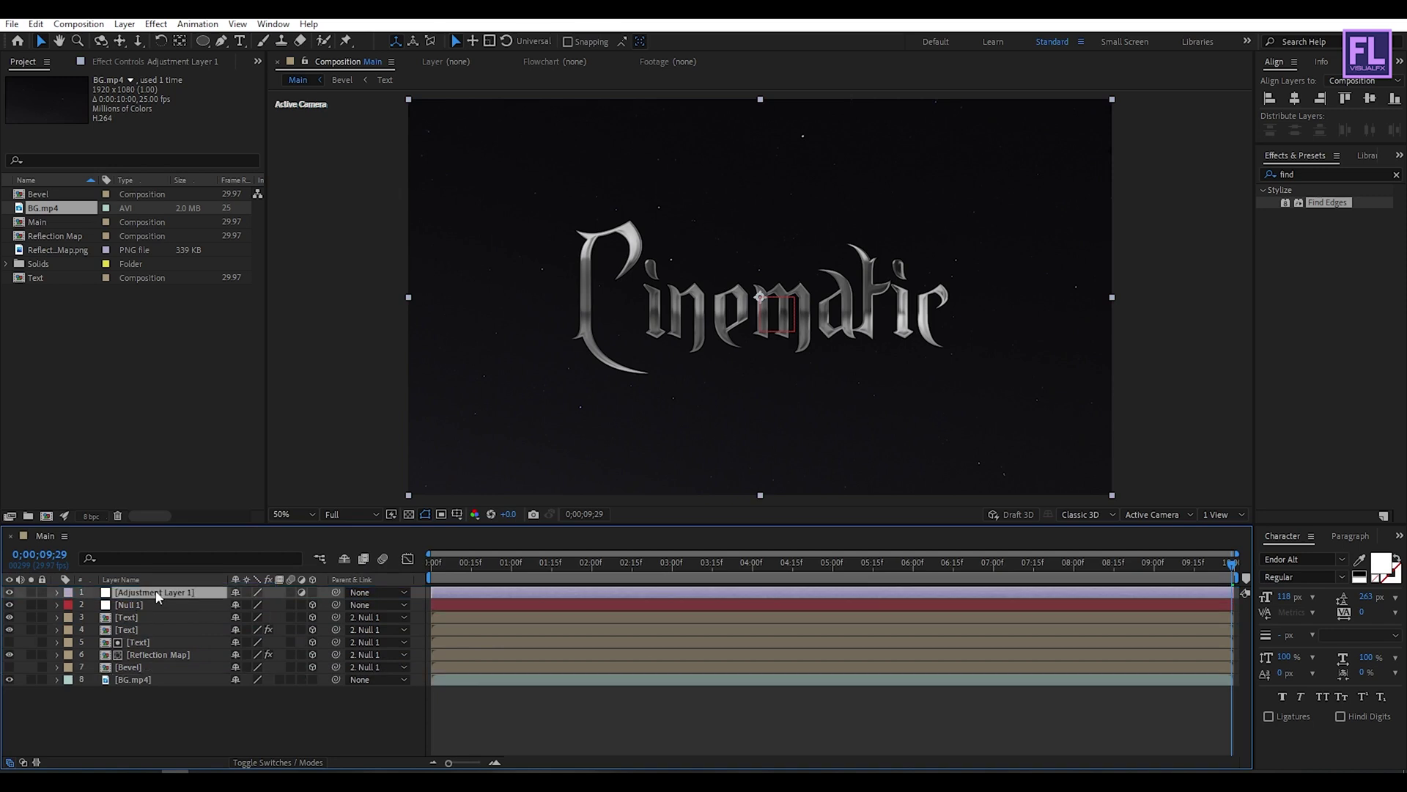
Apply Curves to the adjustment layer with a brightening S-curve
click(1287, 174)
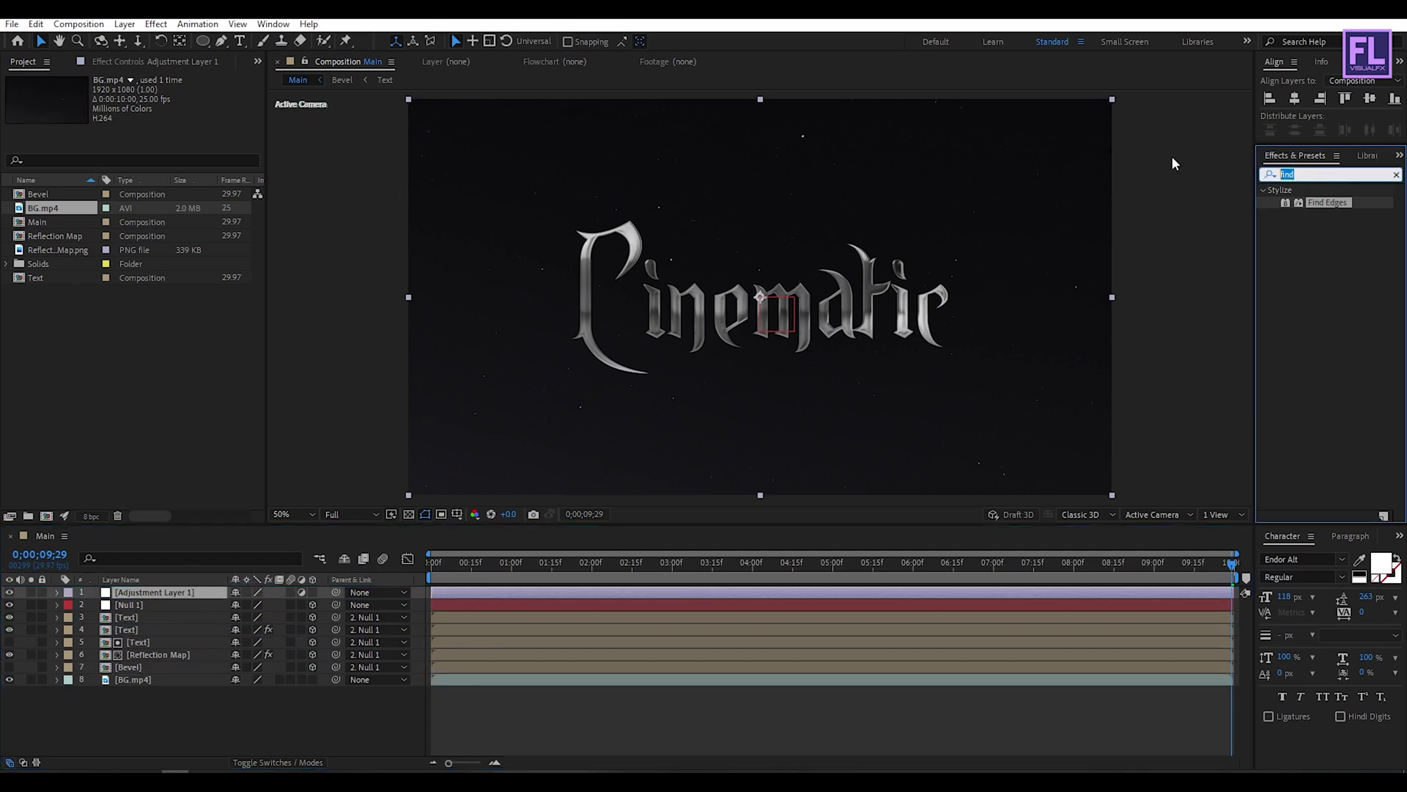
text(cur)
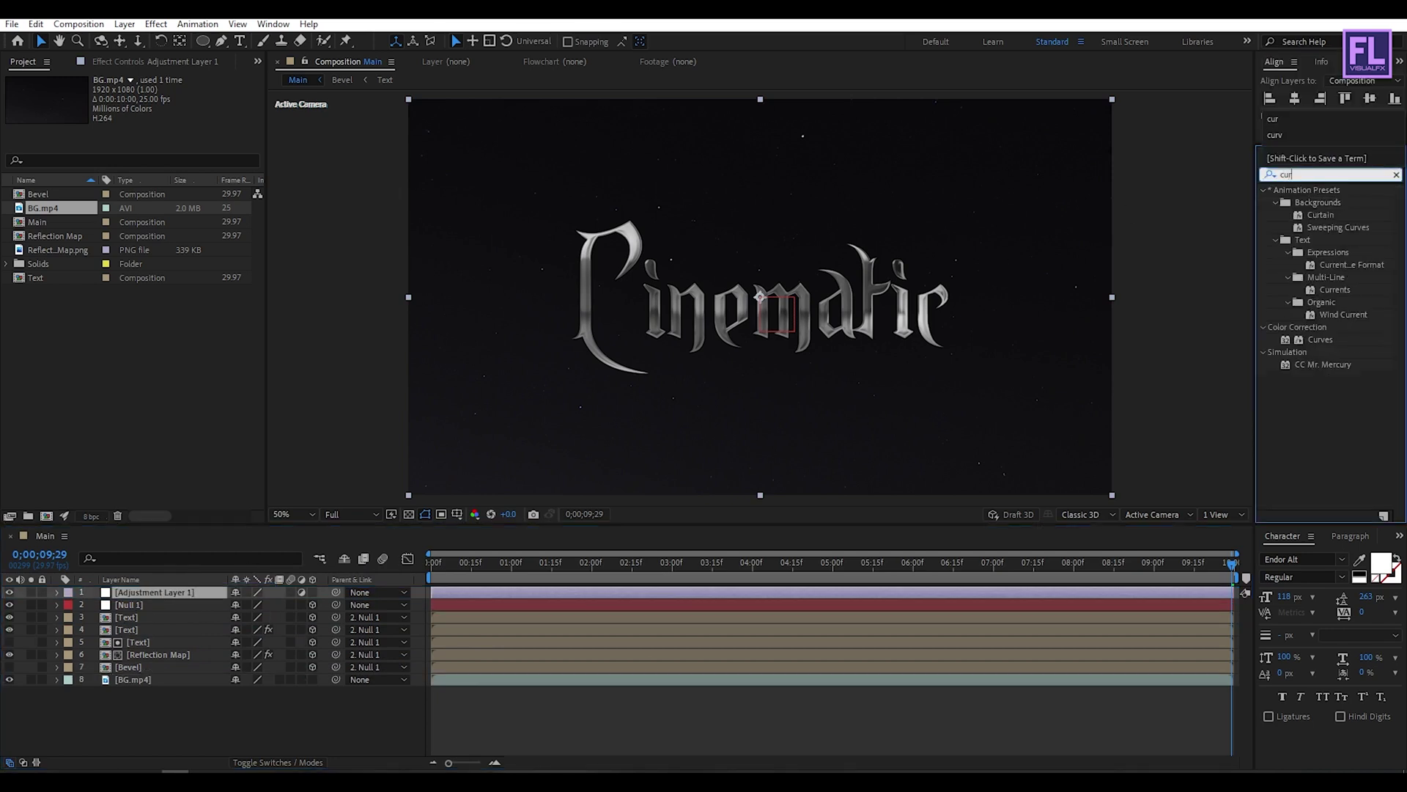
drag(1320, 339, 184, 596)
drag(165, 191, 143, 168)
drag(65, 270, 80, 276)
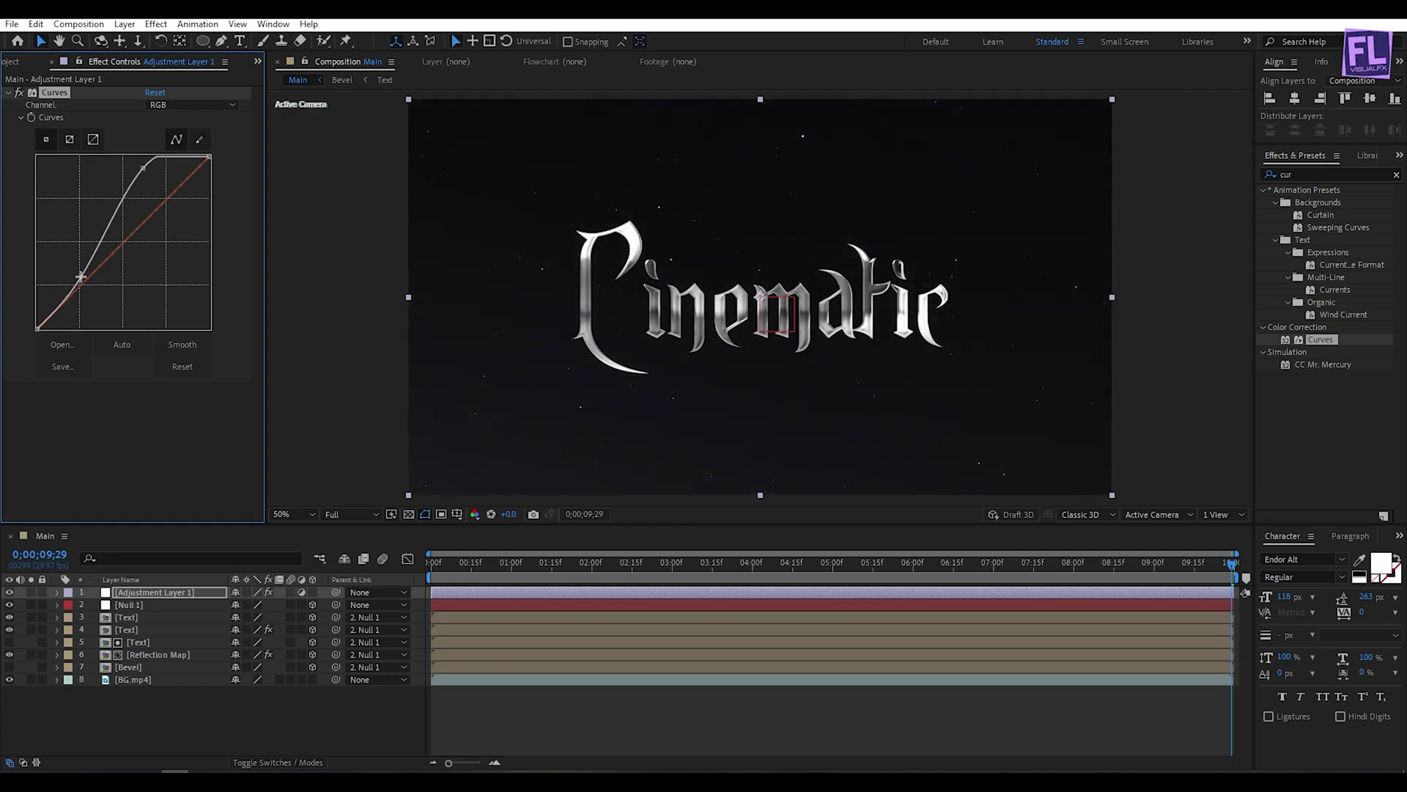
Apply Unsharp Mask to the adjustment layer with Amount 100
click(1311, 174)
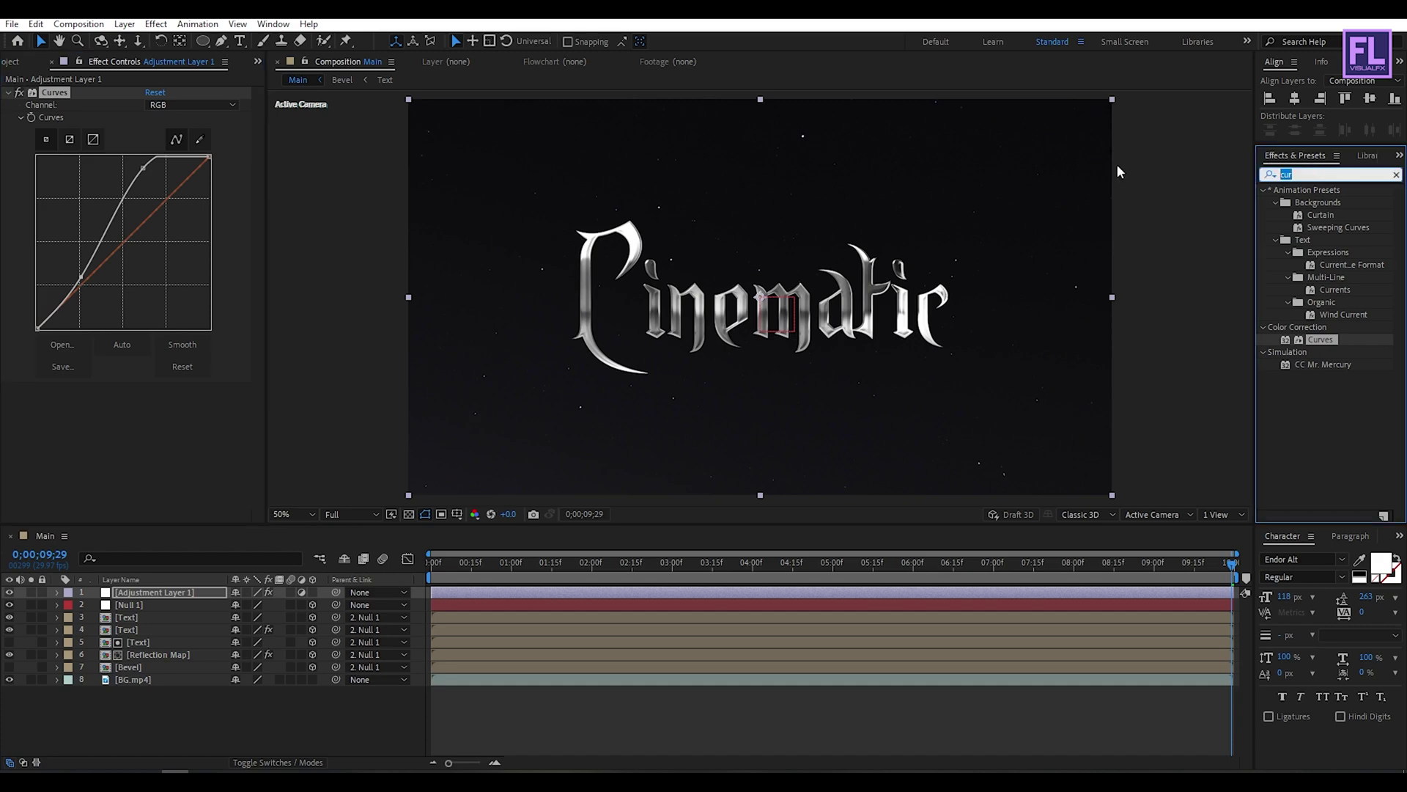
text(unsh)
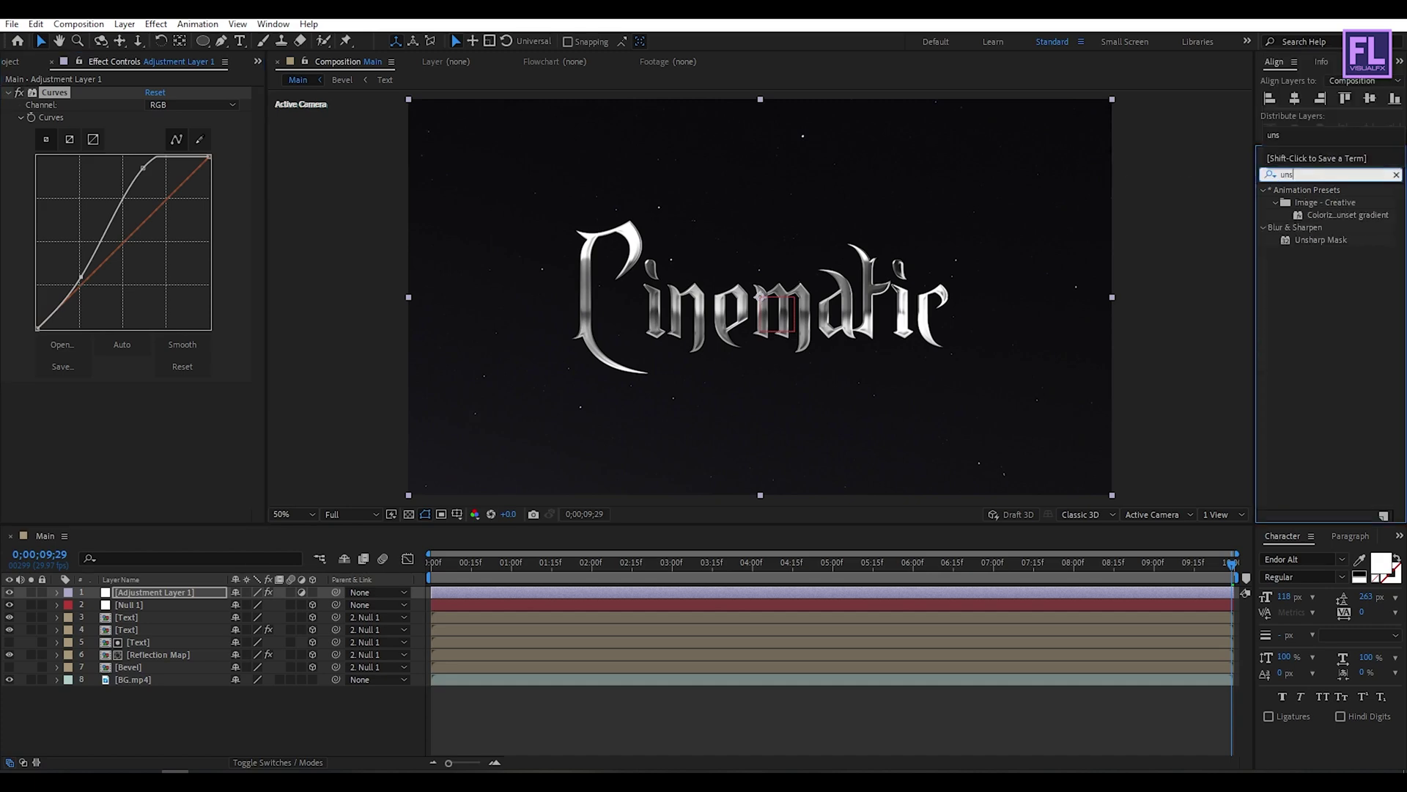
drag(1339, 205, 86, 460)
click(152, 400)
text(100.0)
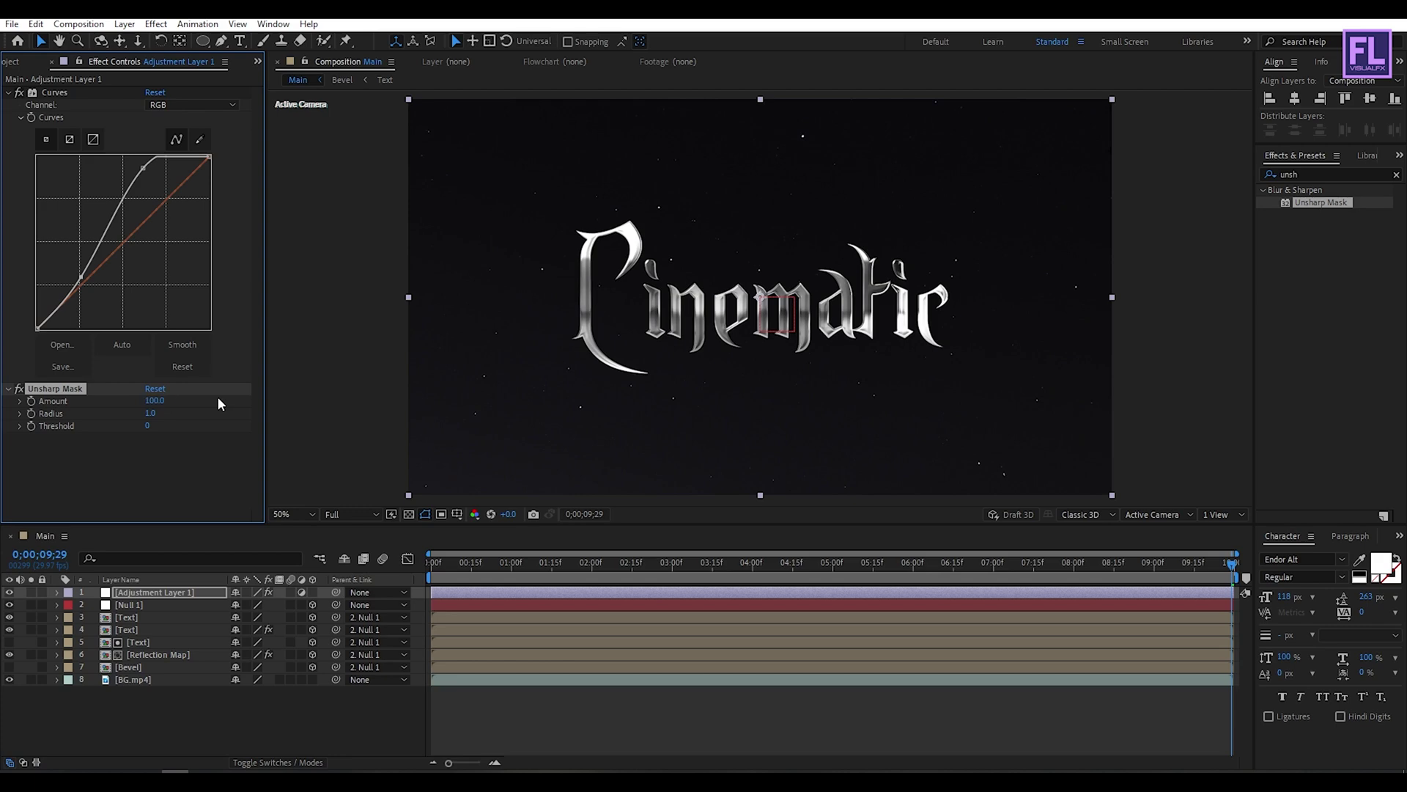
key(ctrl+shift+a)
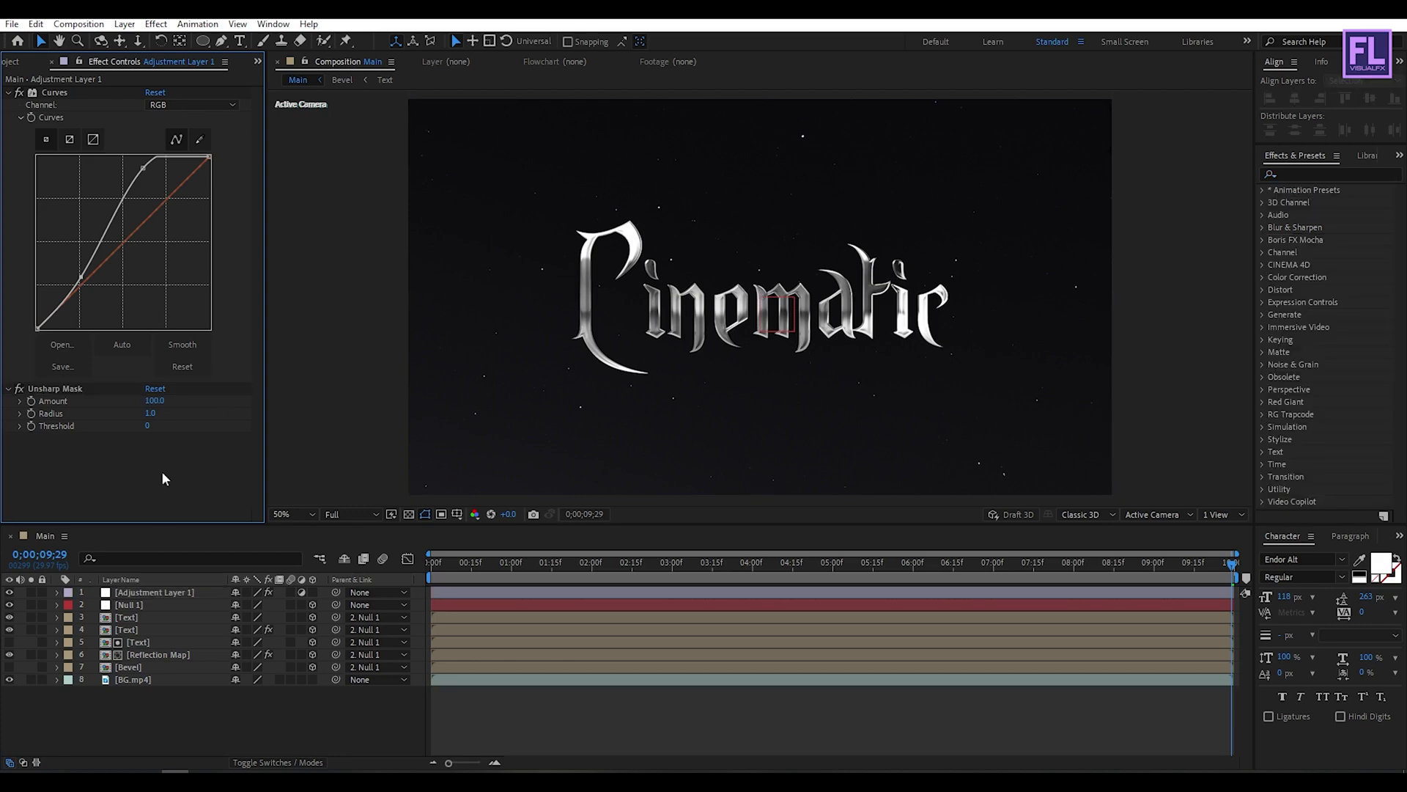
Create a new full-frame black solid layer
right_click(163, 705)
mouse_move(242, 549)
click(415, 588)
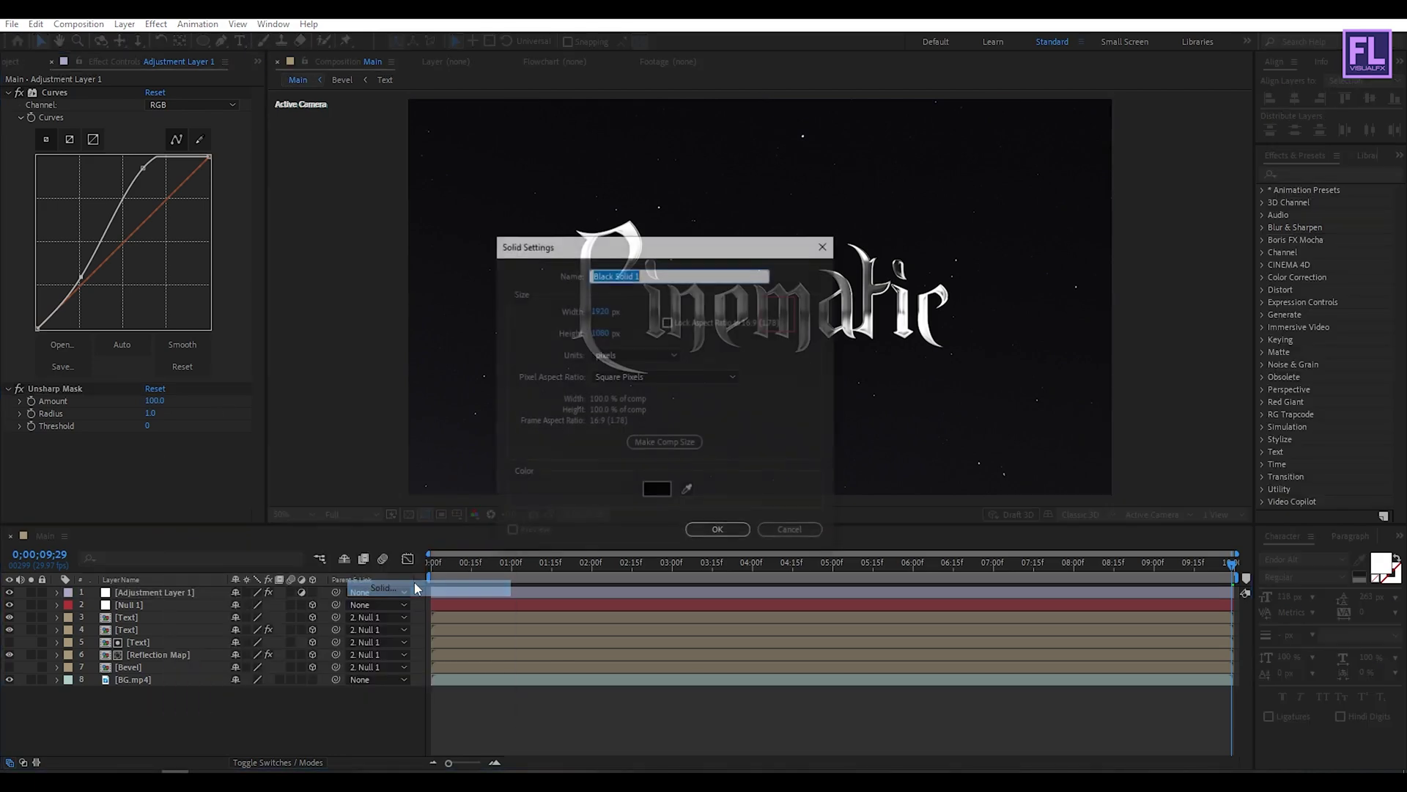
drag(666, 253, 651, 333)
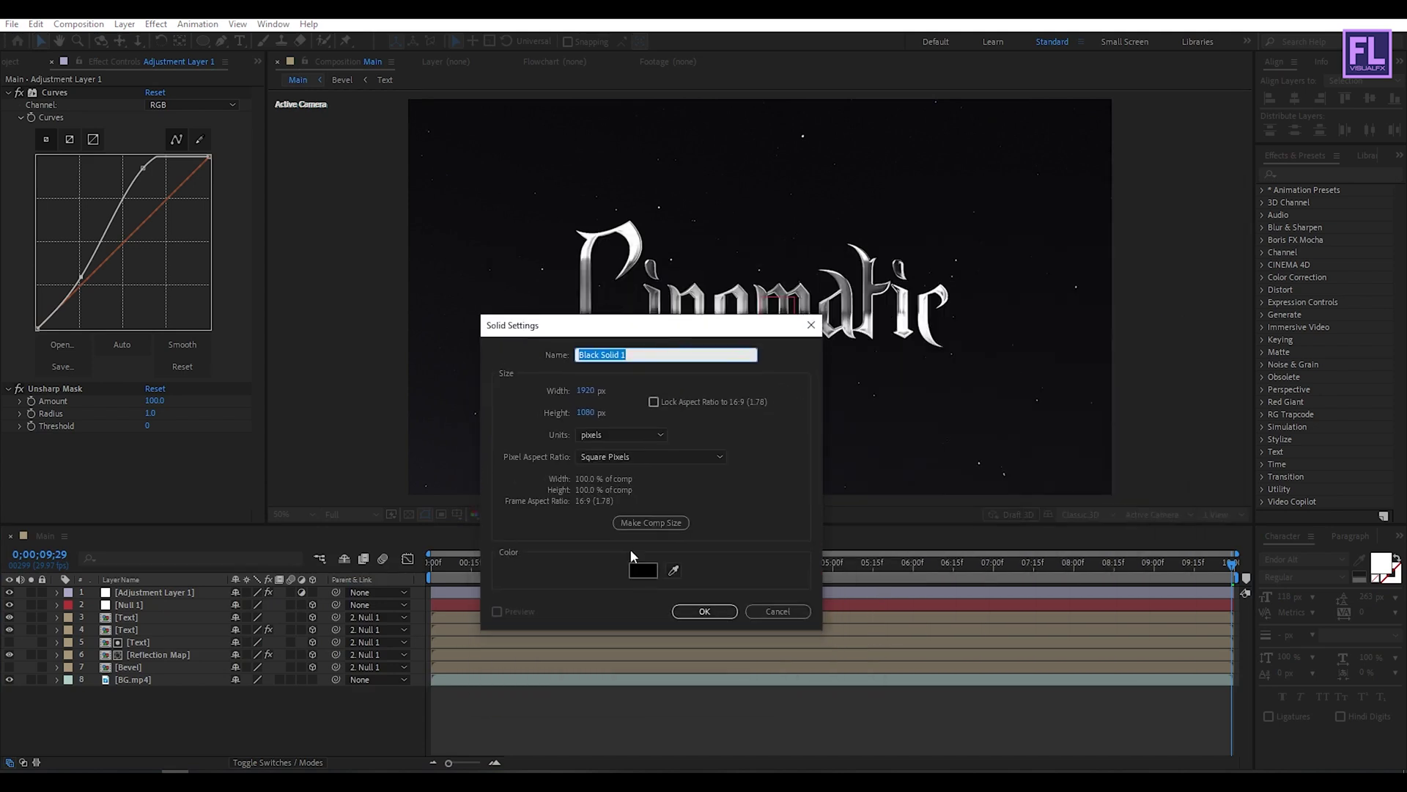
click(705, 612)
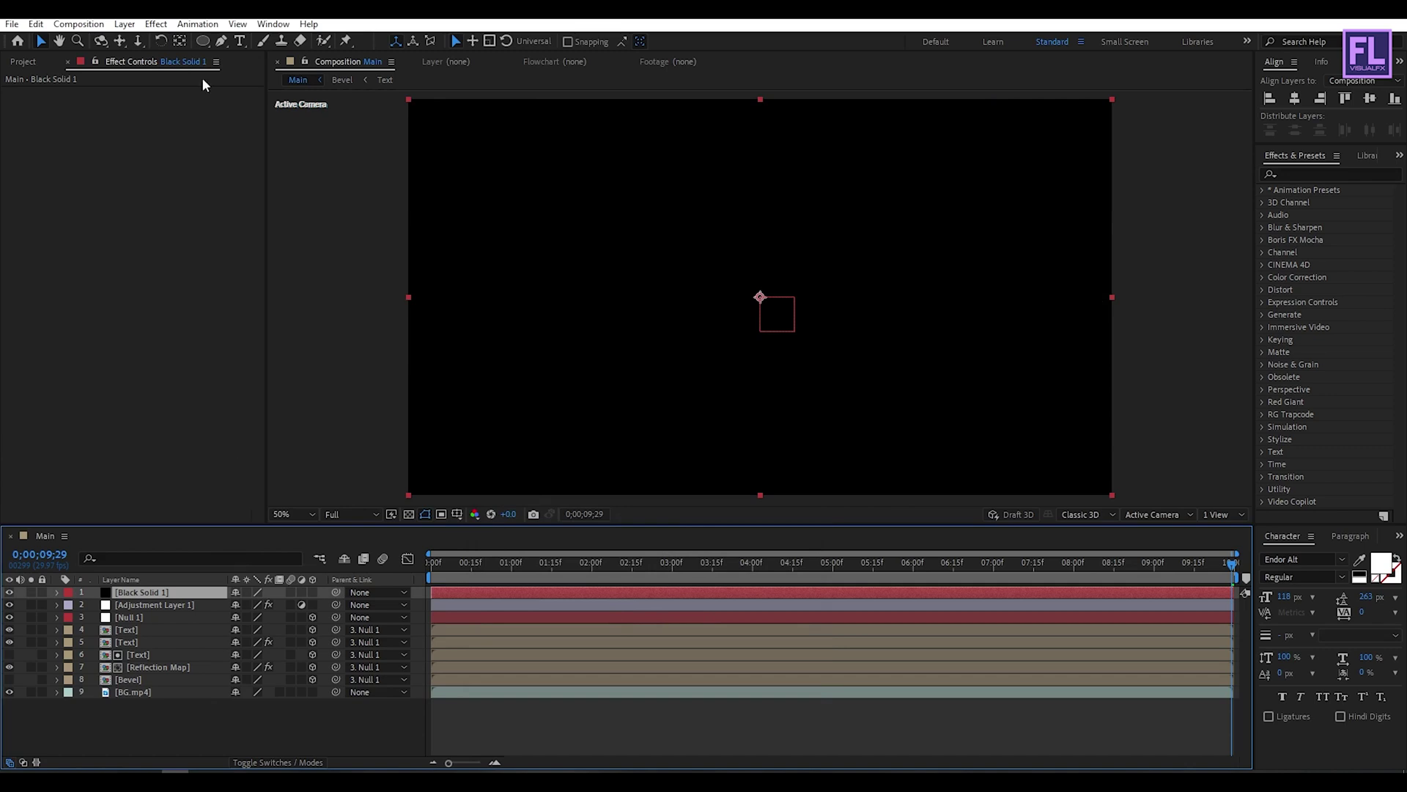
Give the solid a full-frame rectangle mask, squash it into a horizontal band, and invert it
click(202, 38)
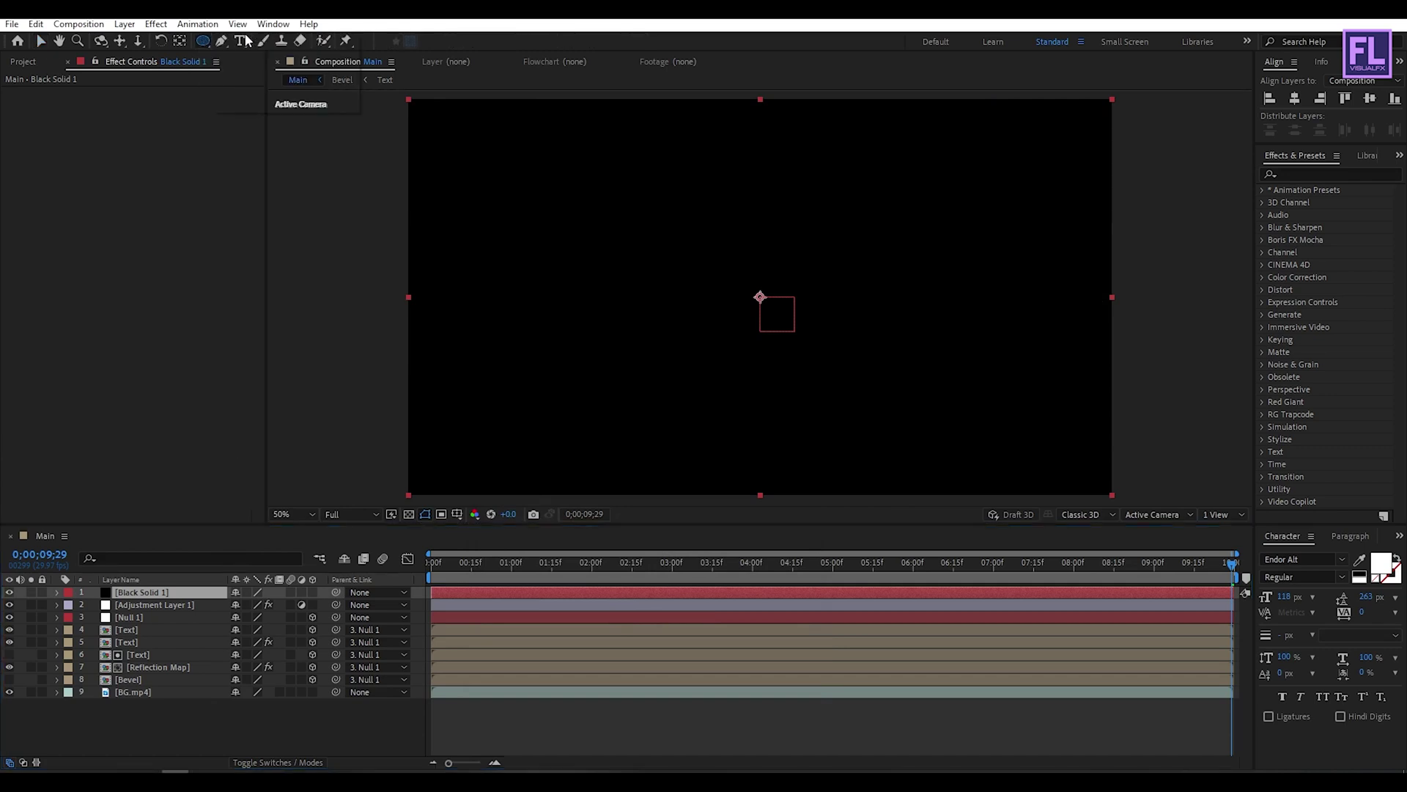
drag(603, 564, 574, 563)
double_click(203, 41)
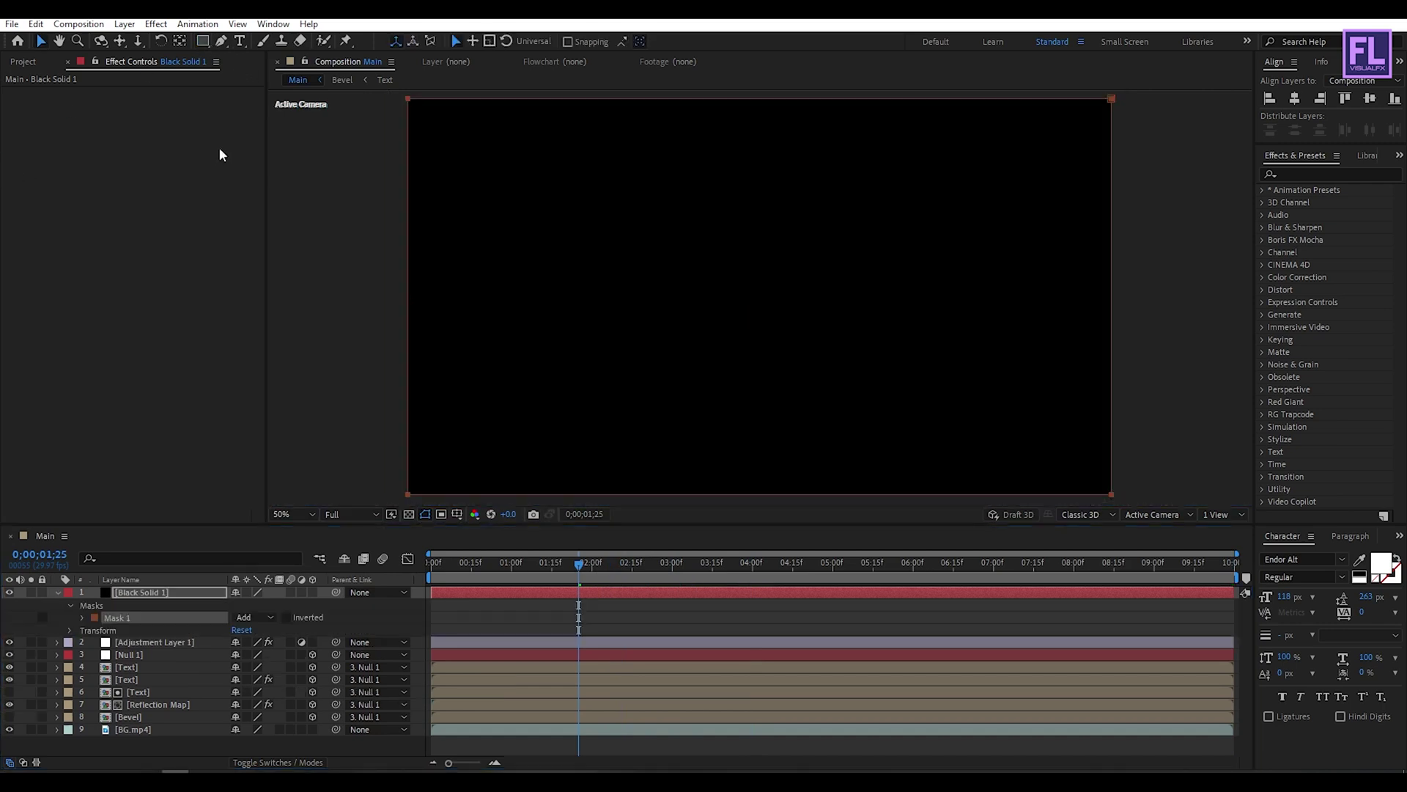
key(v)
click(673, 104)
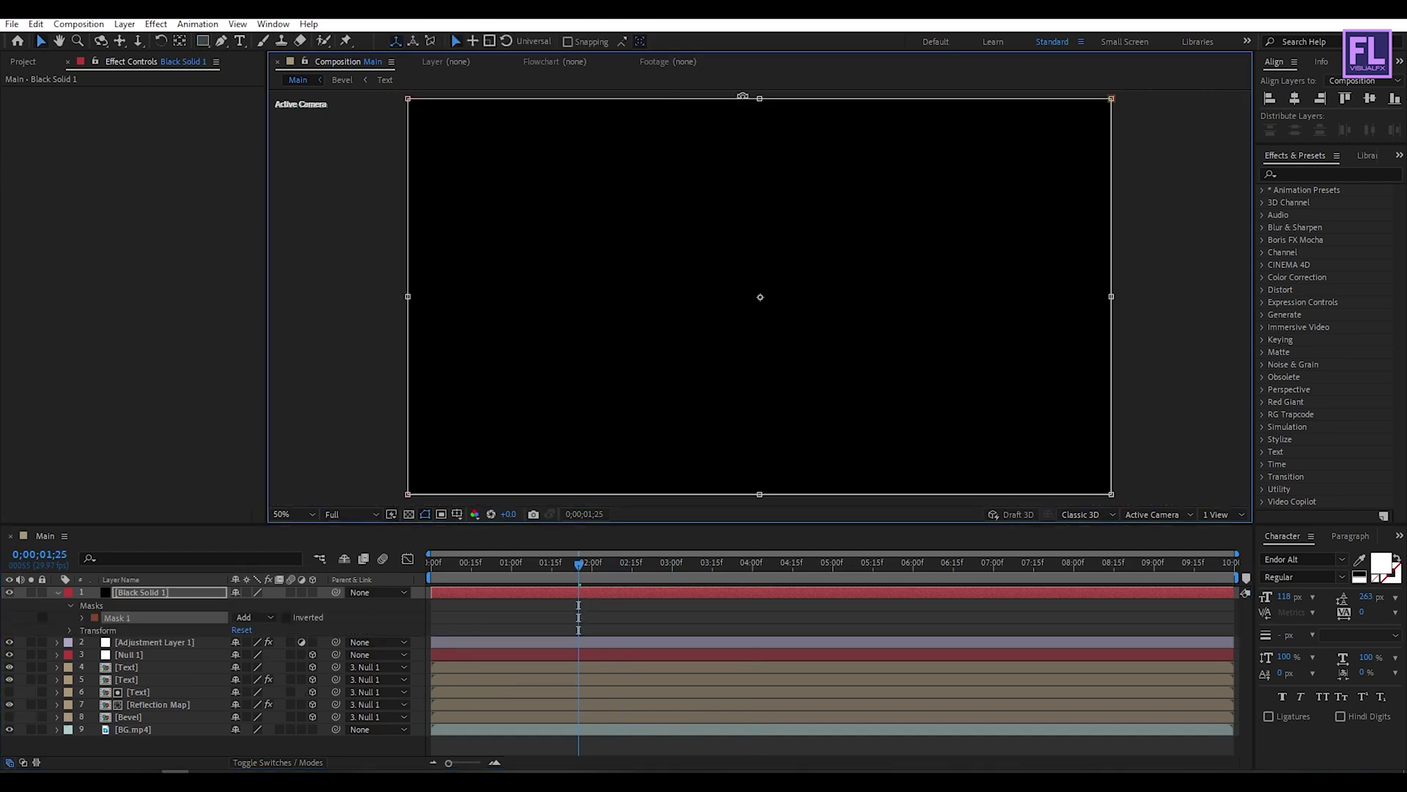
drag(763, 111, 765, 150)
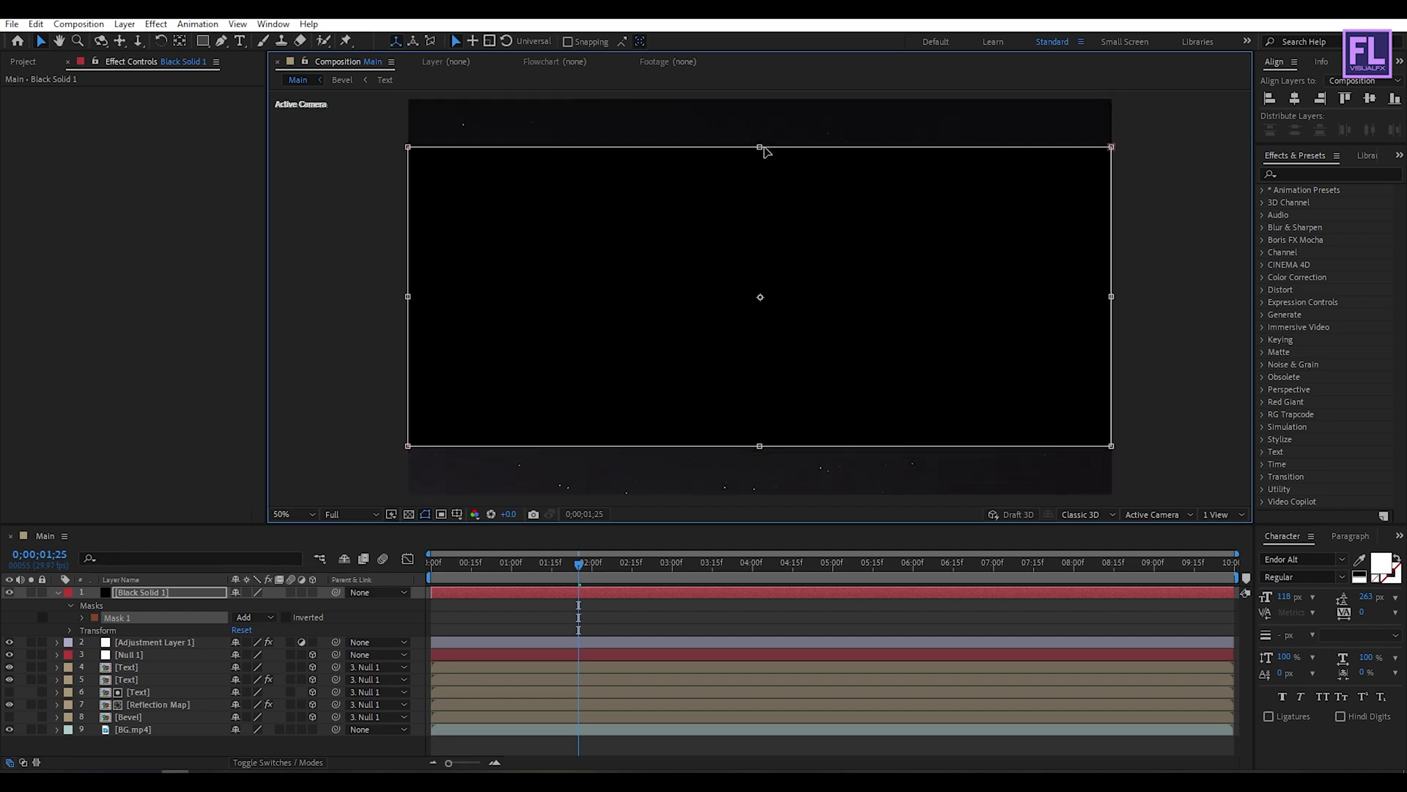
click(286, 618)
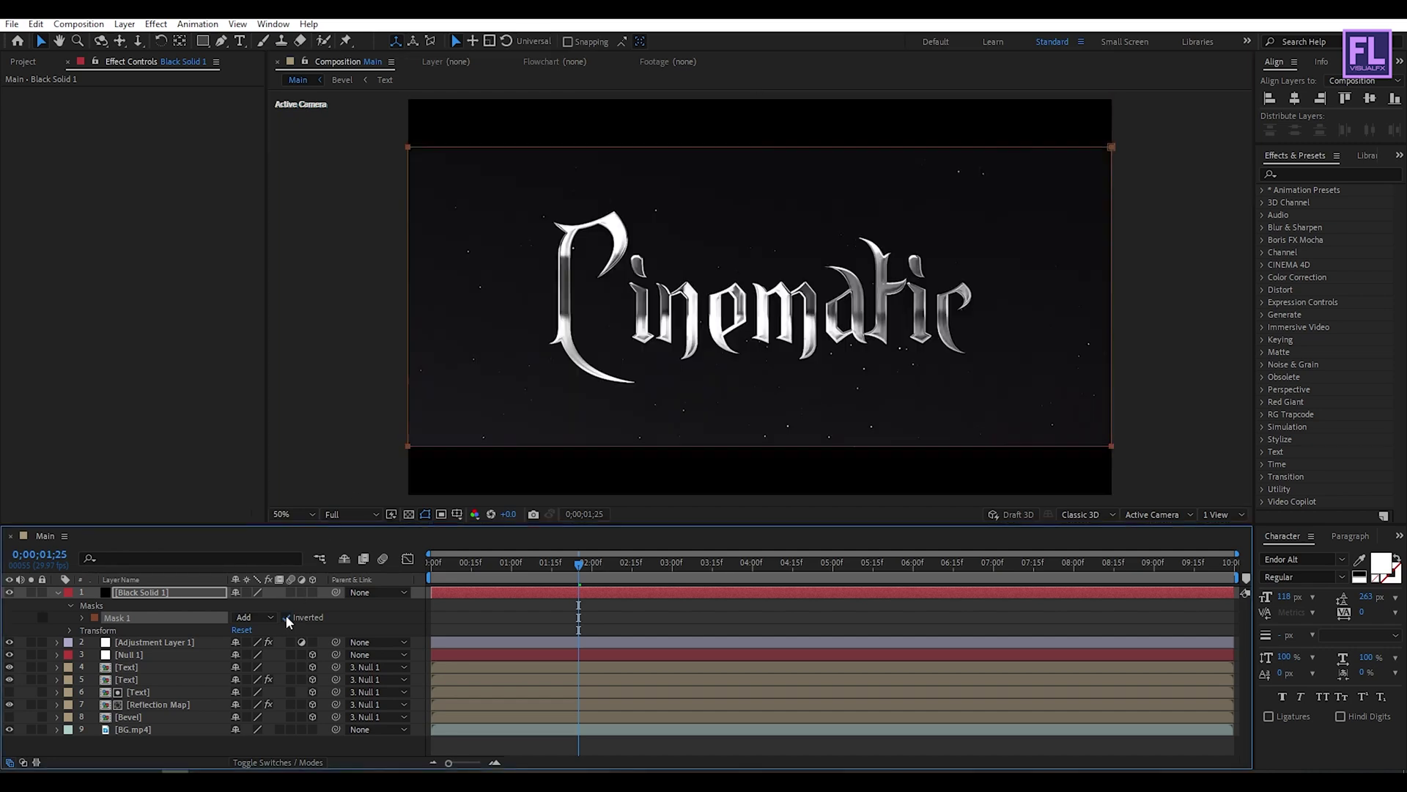
Preview the letterboxed animation at Quarter resolution, then restore Full resolution and deselect layers
drag(580, 565, 723, 575)
click(57, 593)
click(329, 514)
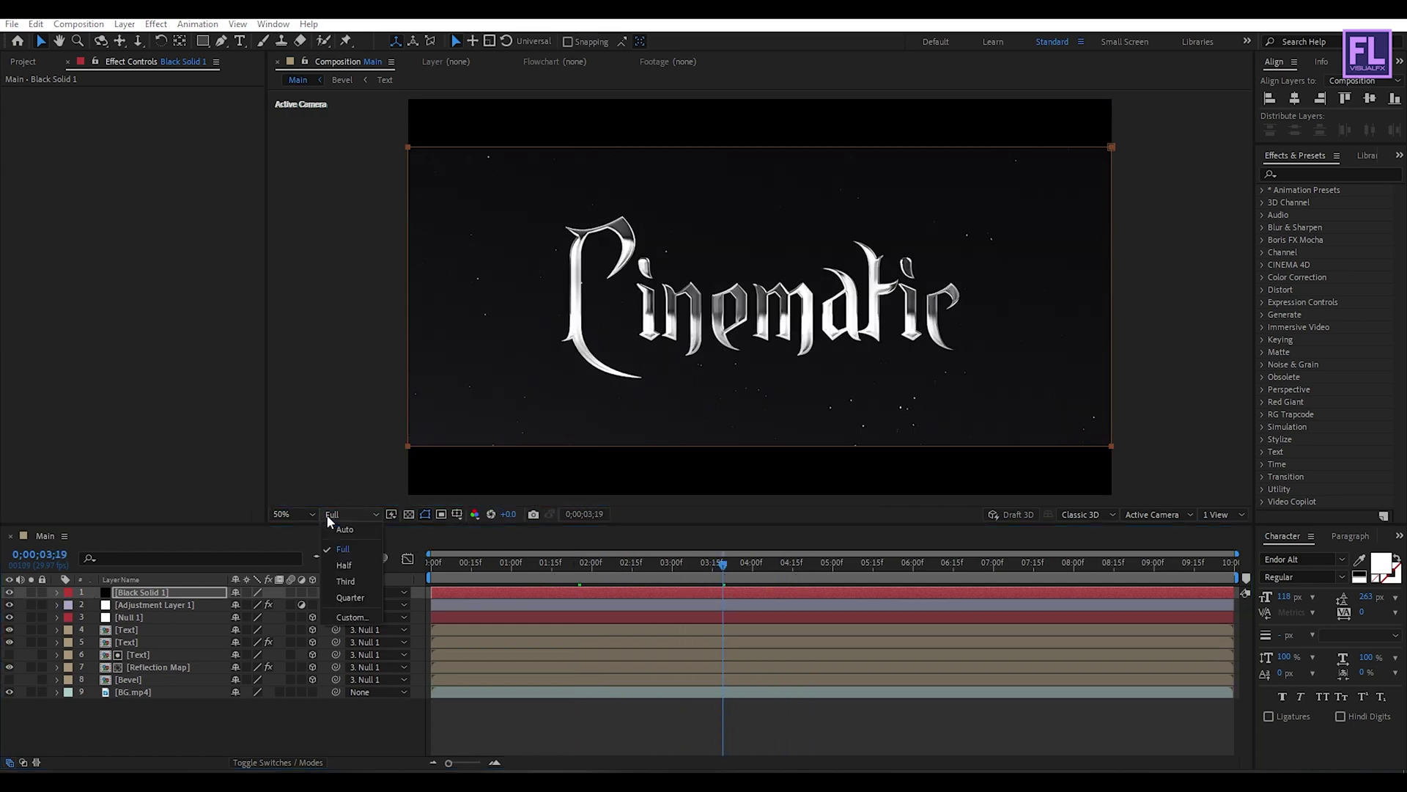
click(353, 597)
drag(516, 567, 702, 561)
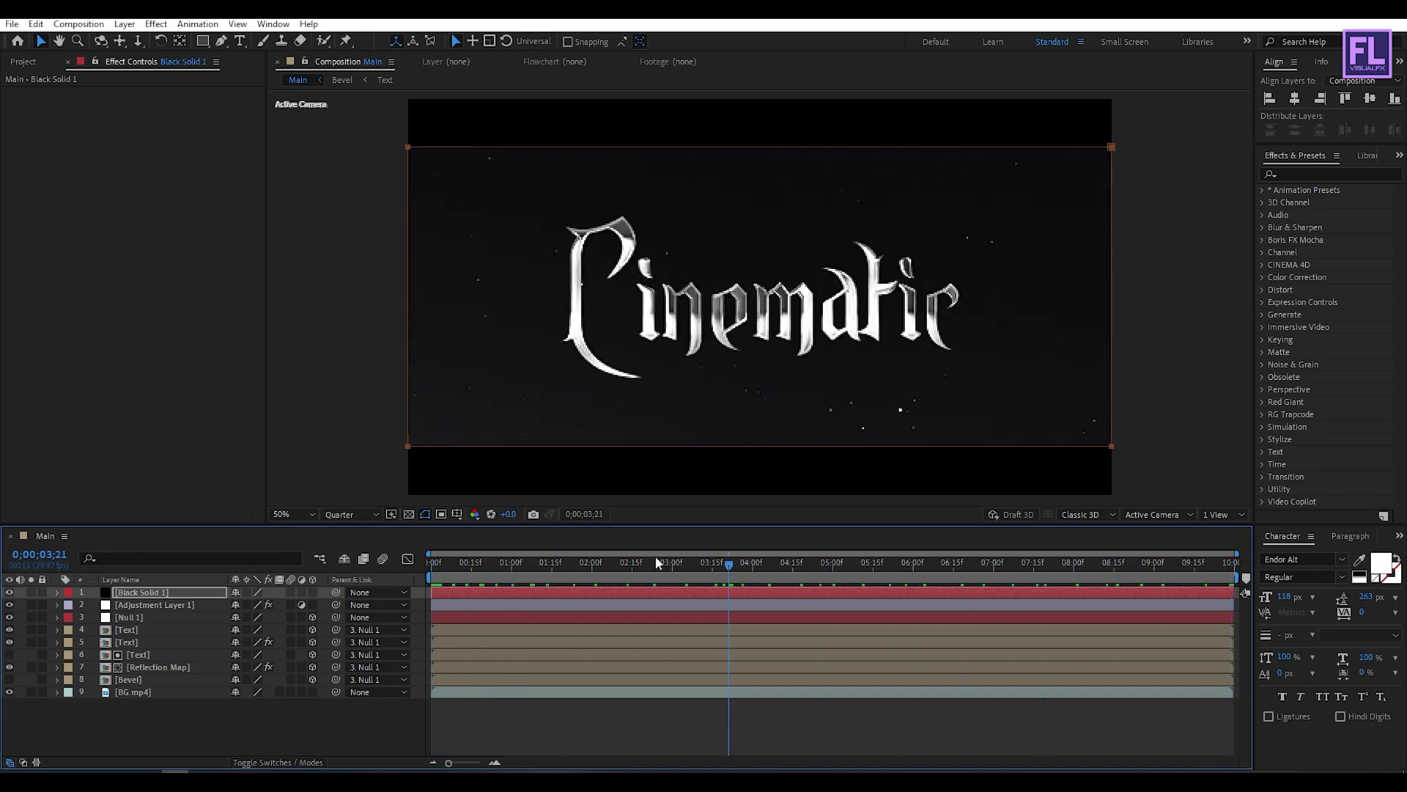
click(345, 516)
click(343, 546)
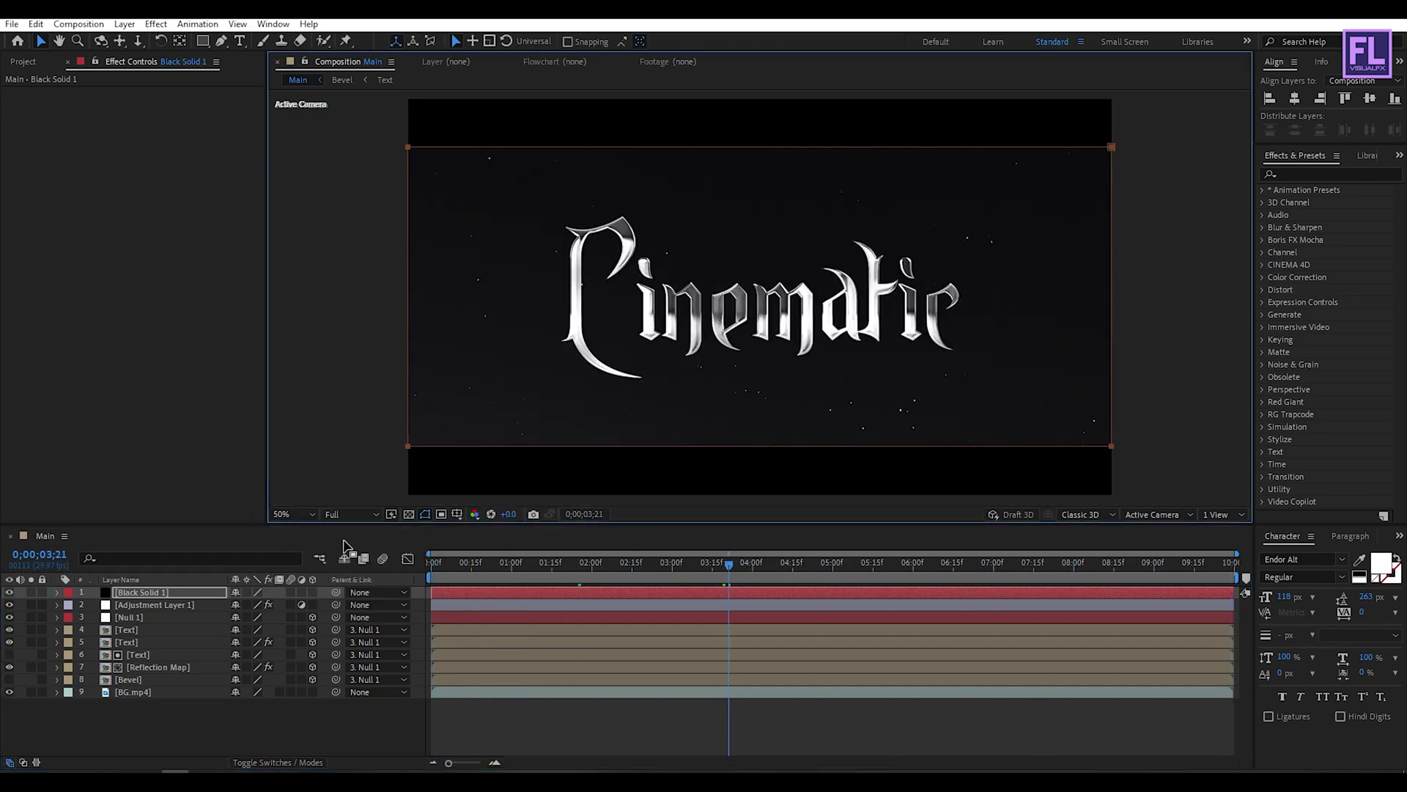
click(151, 733)
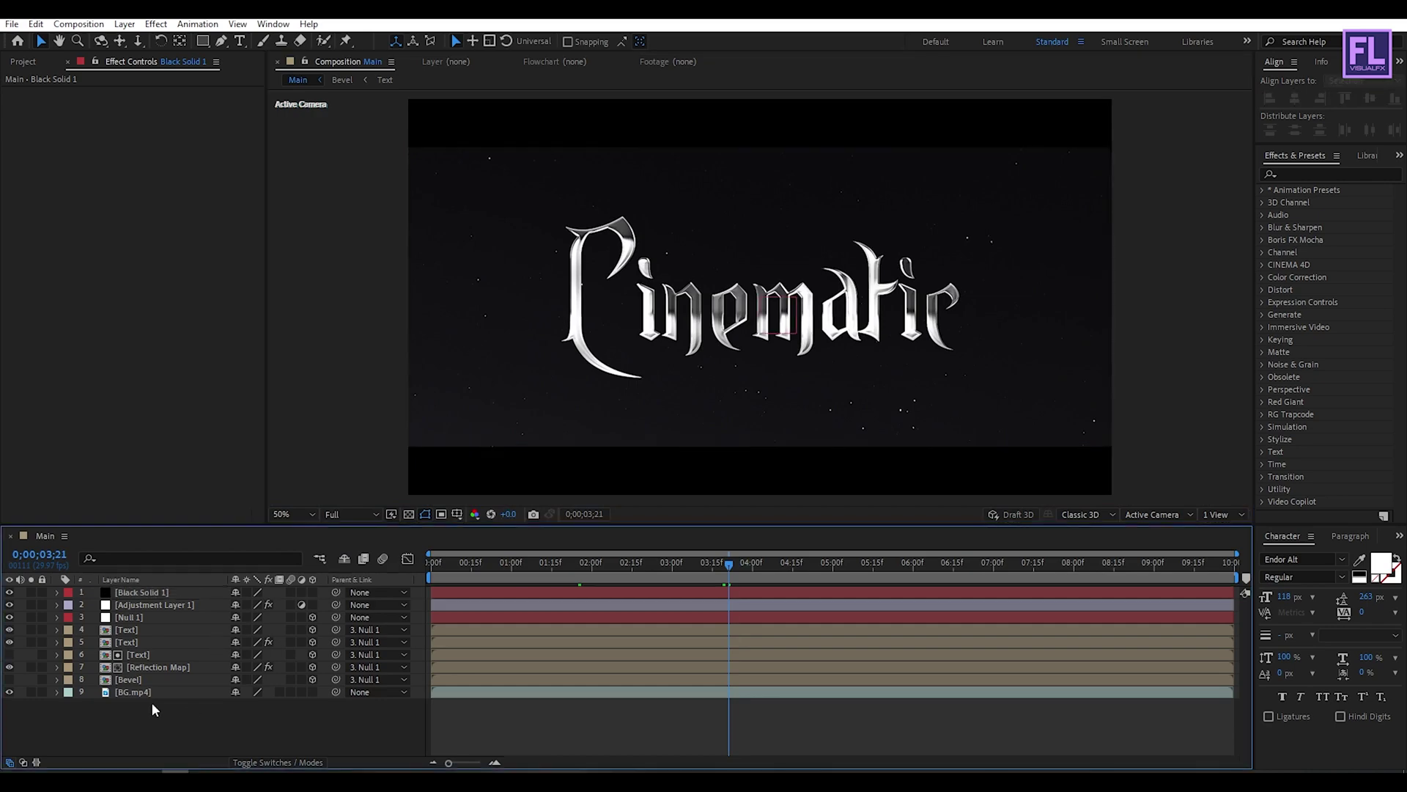
Create a 1920×1080 solid, Black Solid 2, with its colour set to black
right_click(129, 711)
mouse_move(176, 552)
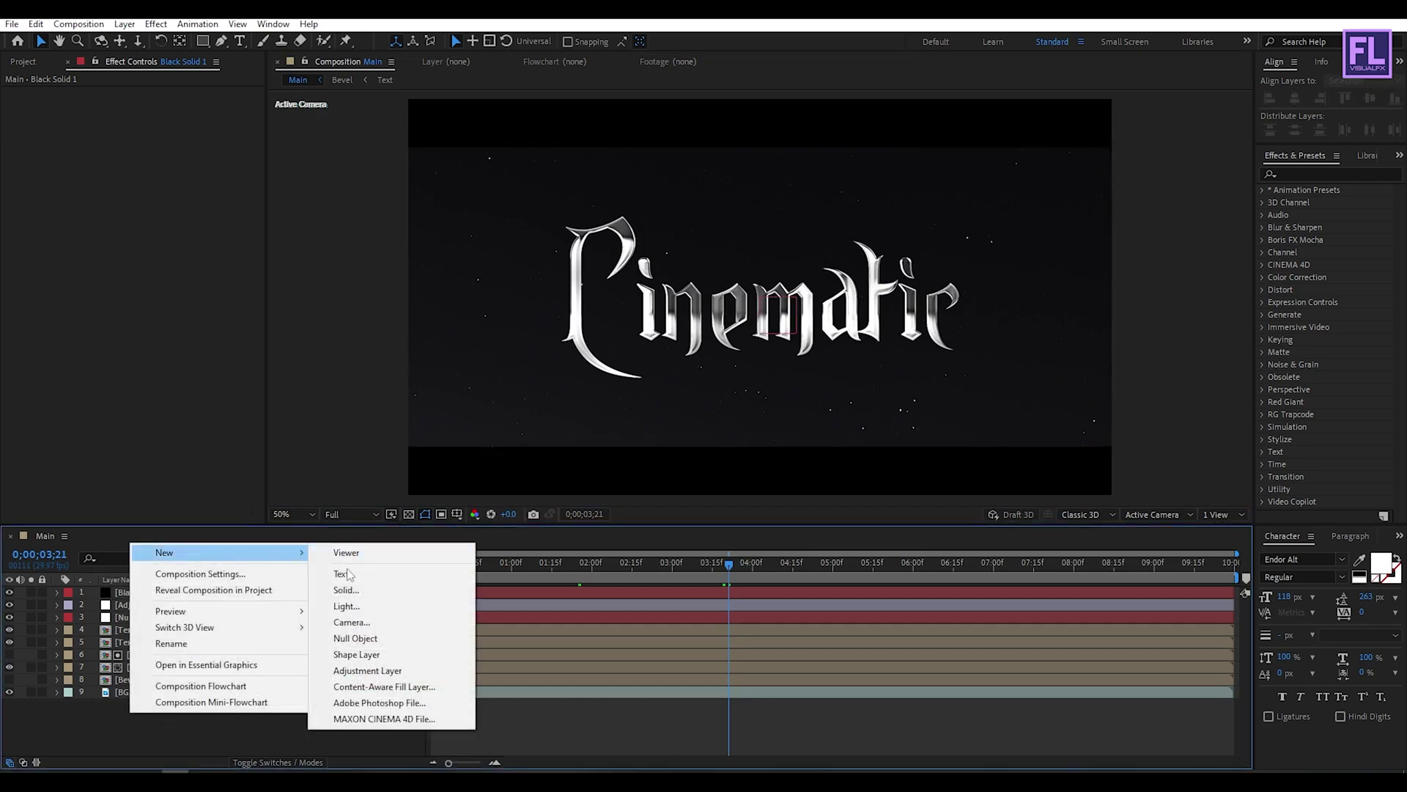
click(345, 590)
click(643, 571)
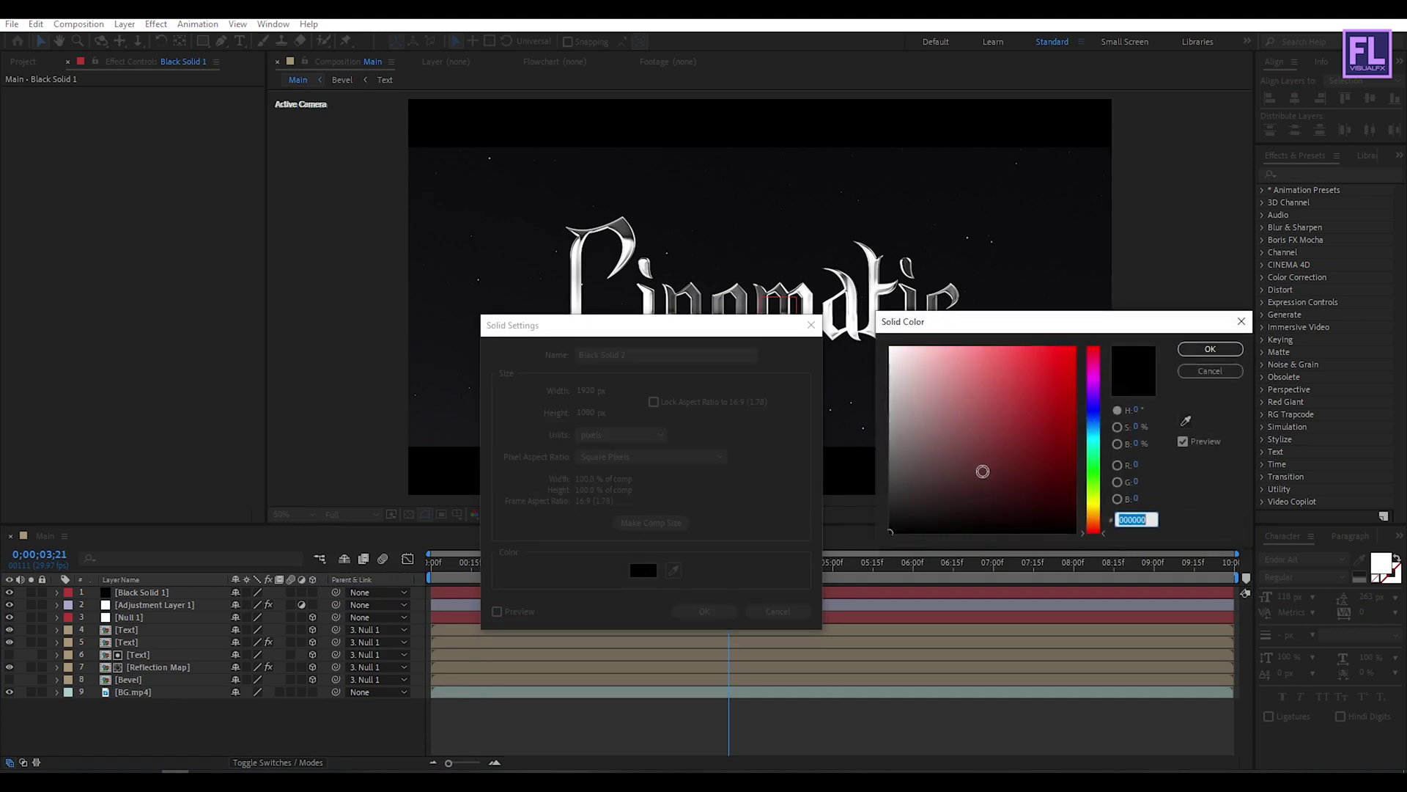
click(1210, 349)
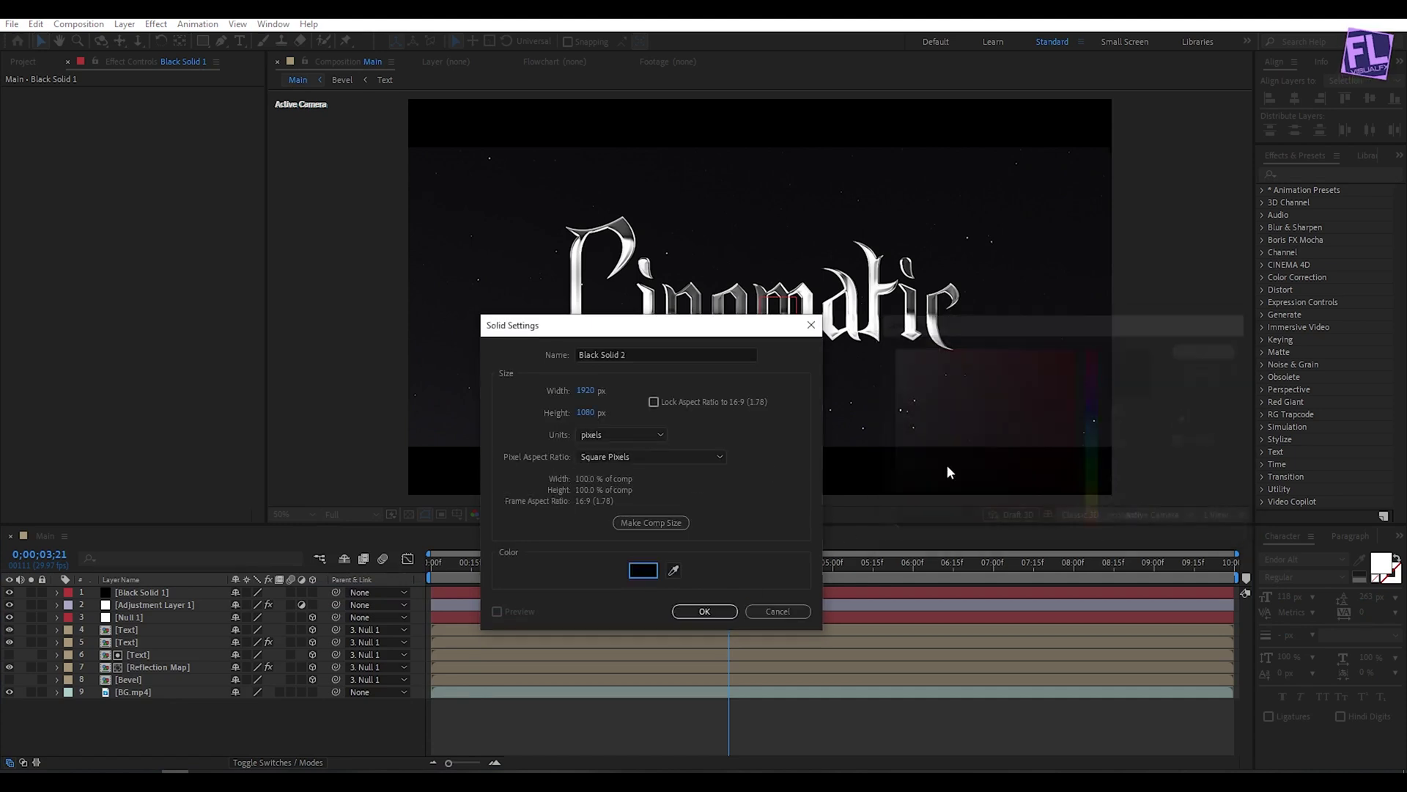
click(702, 612)
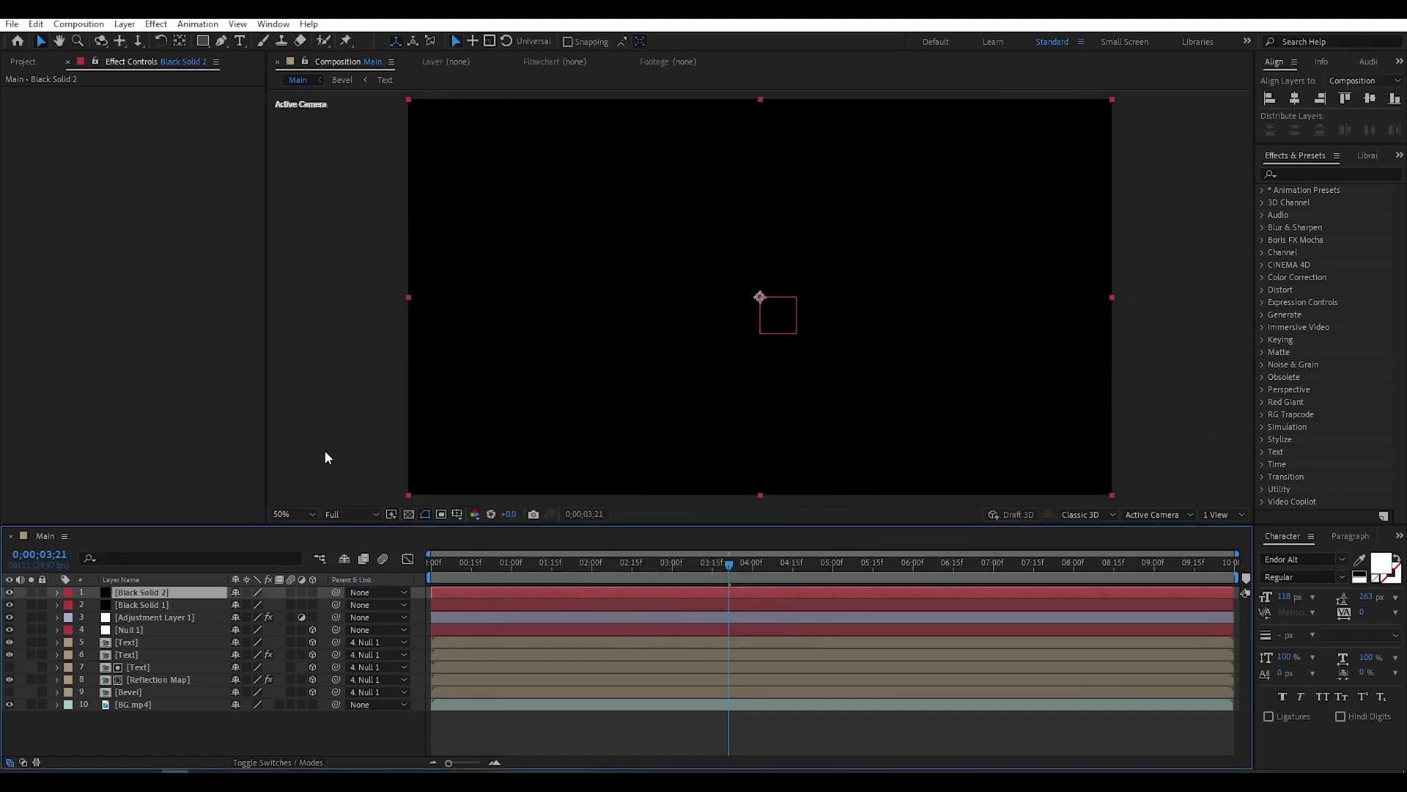
Draw a circular ellipse mask on Black Solid 2 near the lower left and shift it slightly left
click(203, 41)
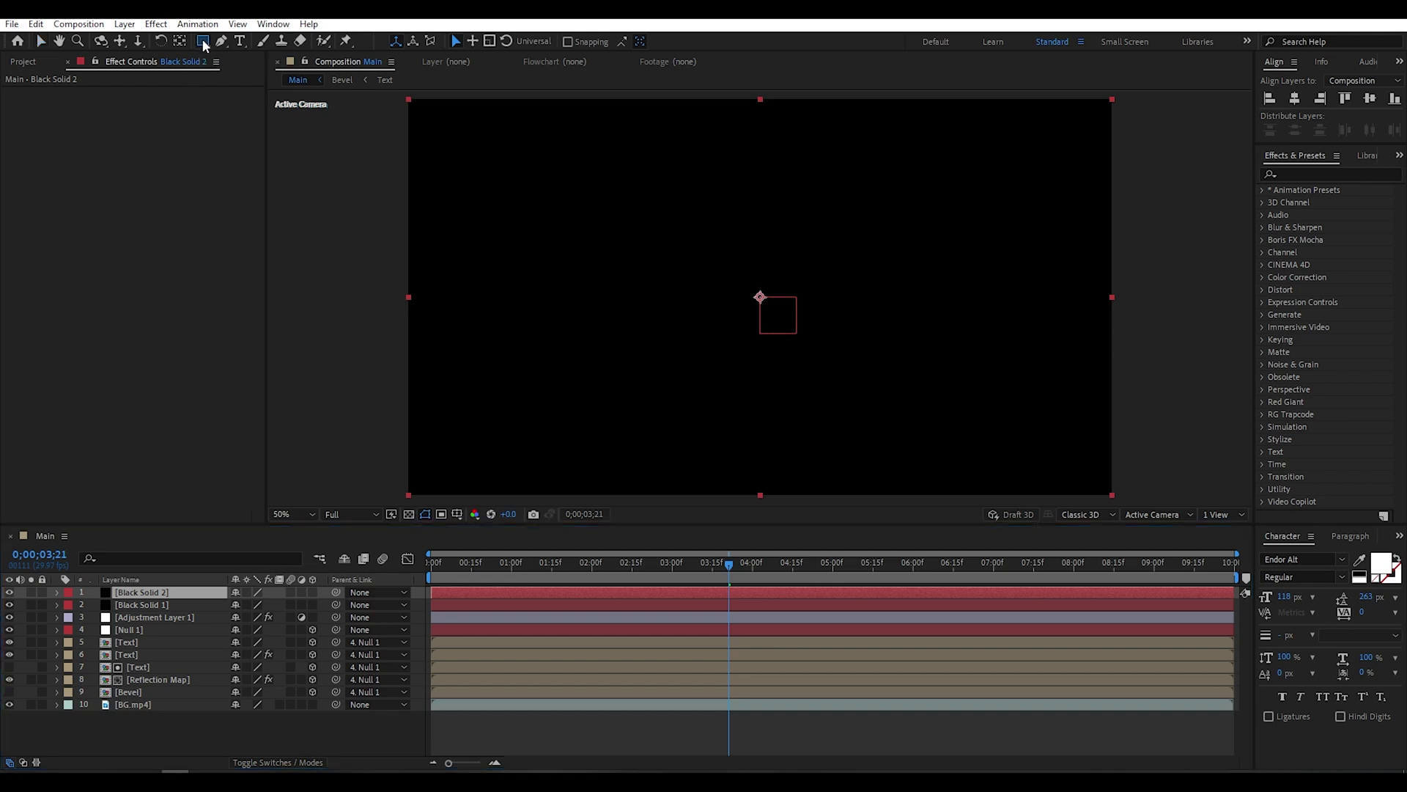
click(275, 73)
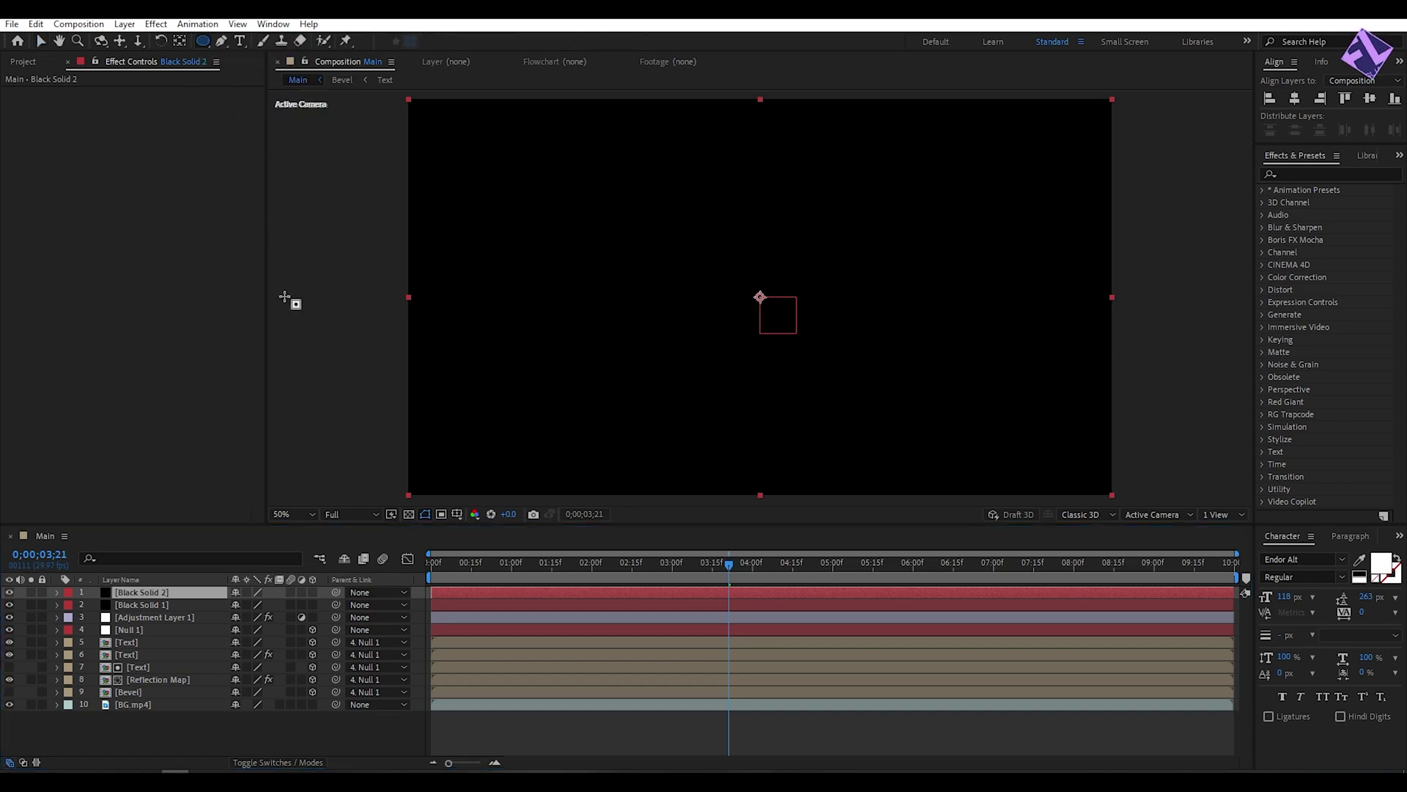
drag(446, 372, 570, 493)
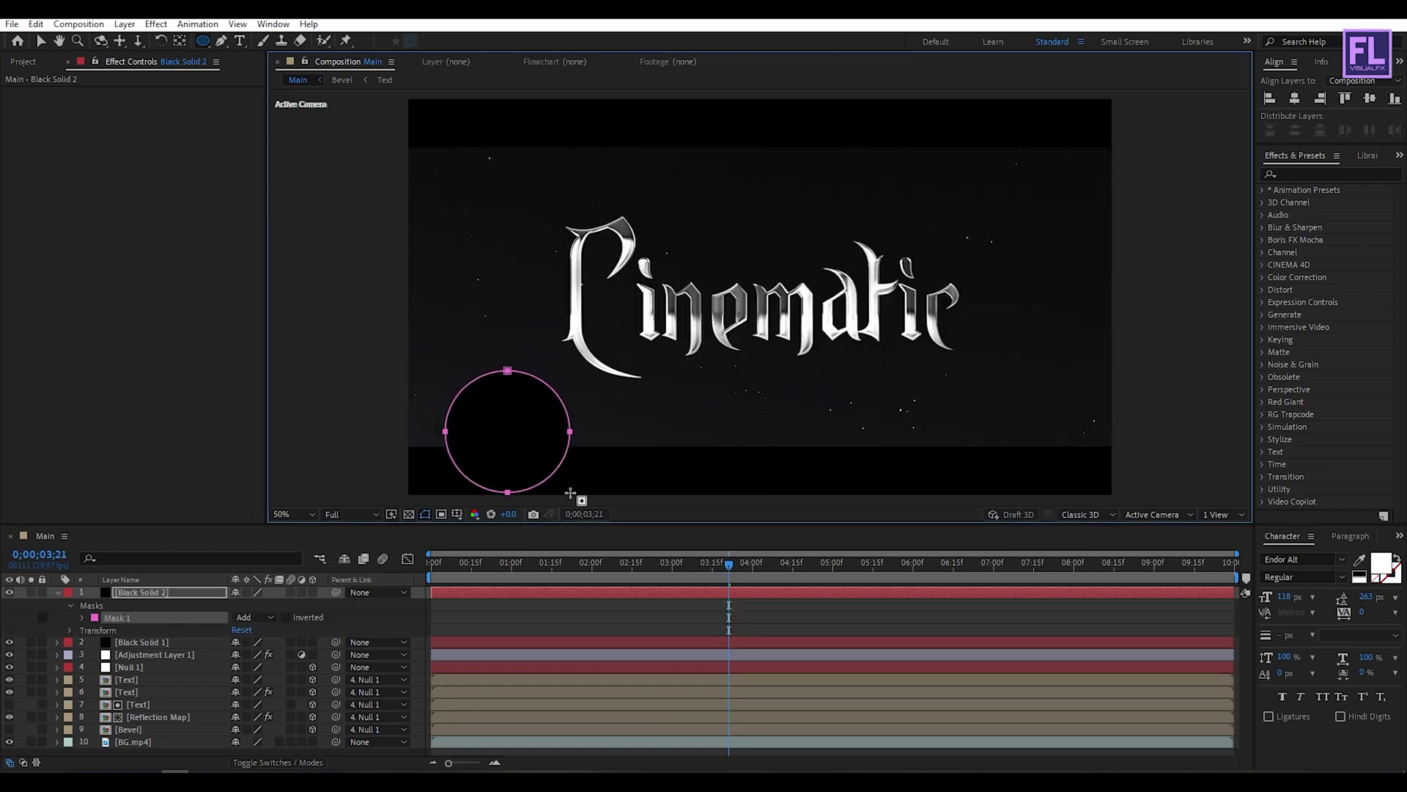
key(c)
key(y)
key(c)
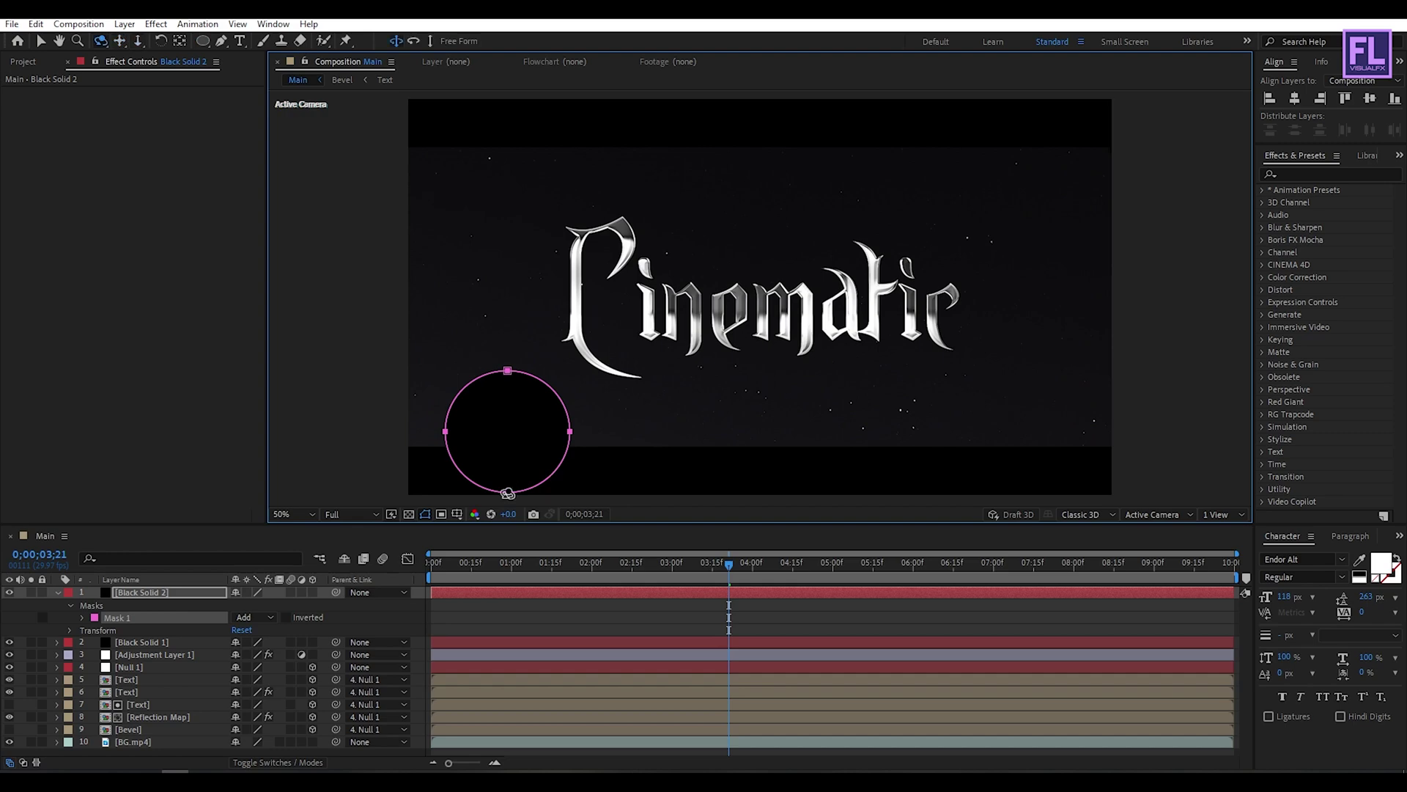
click(41, 42)
double_click(500, 373)
drag(528, 412, 497, 413)
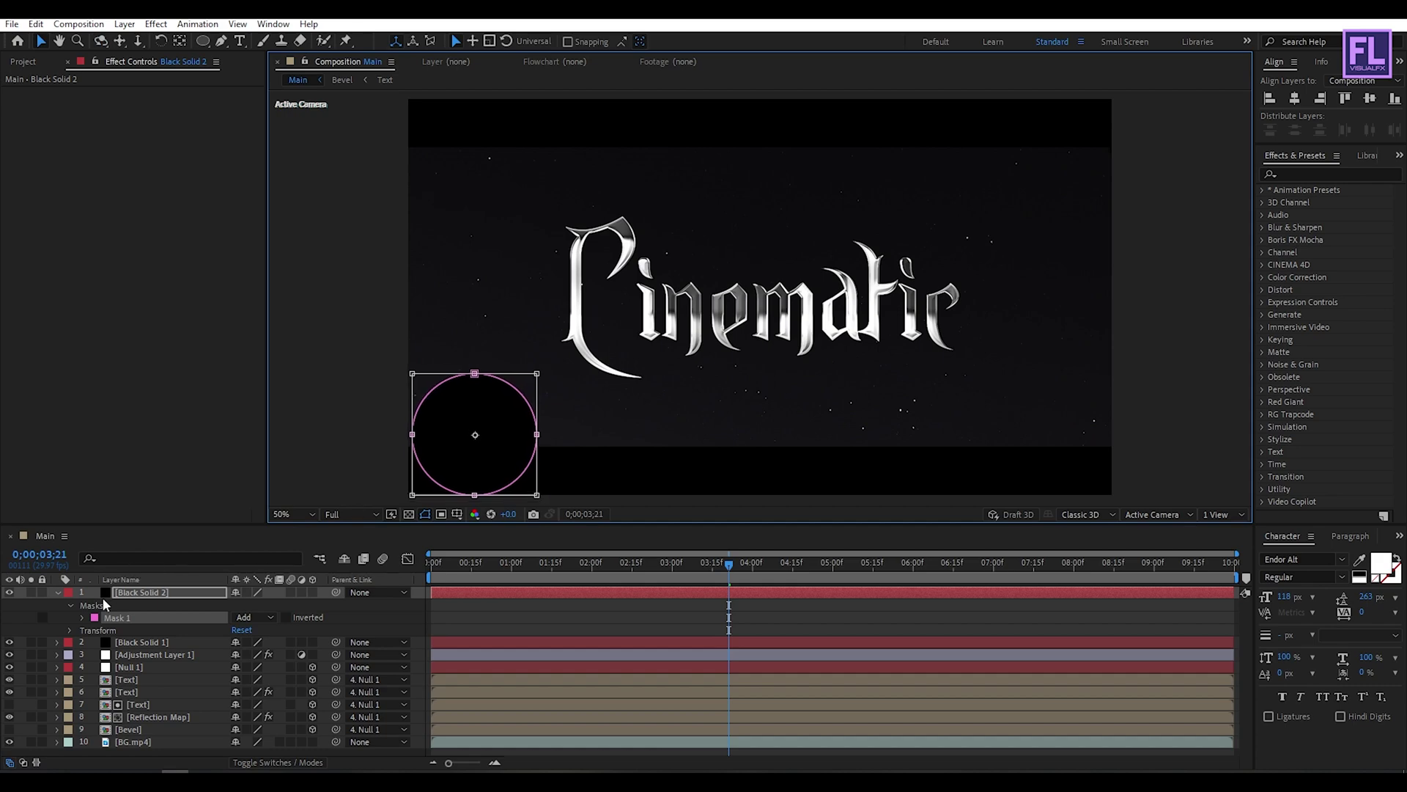
Set the mask feather to 749 pixels, invert it, and return to the timeline start
click(81, 617)
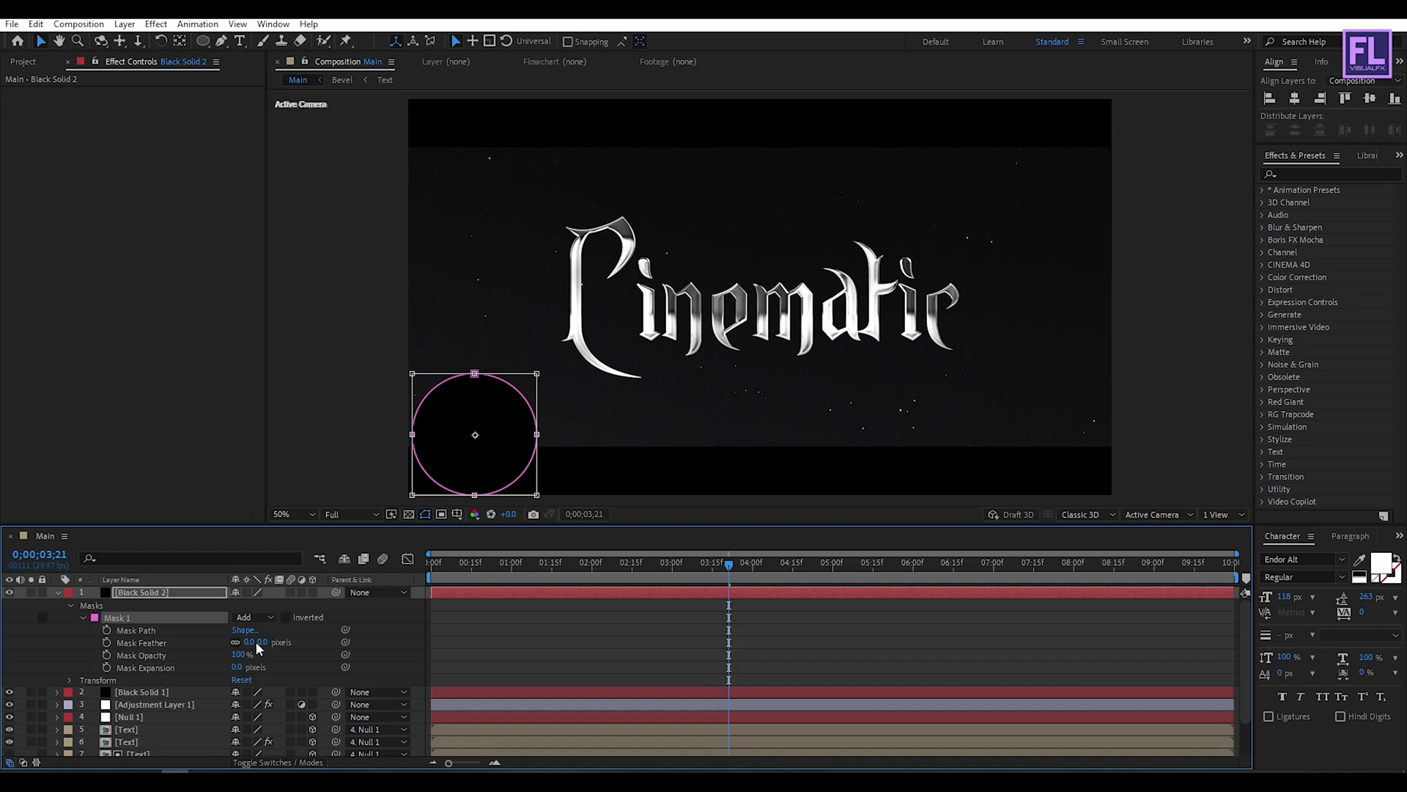
drag(252, 645, 745, 584)
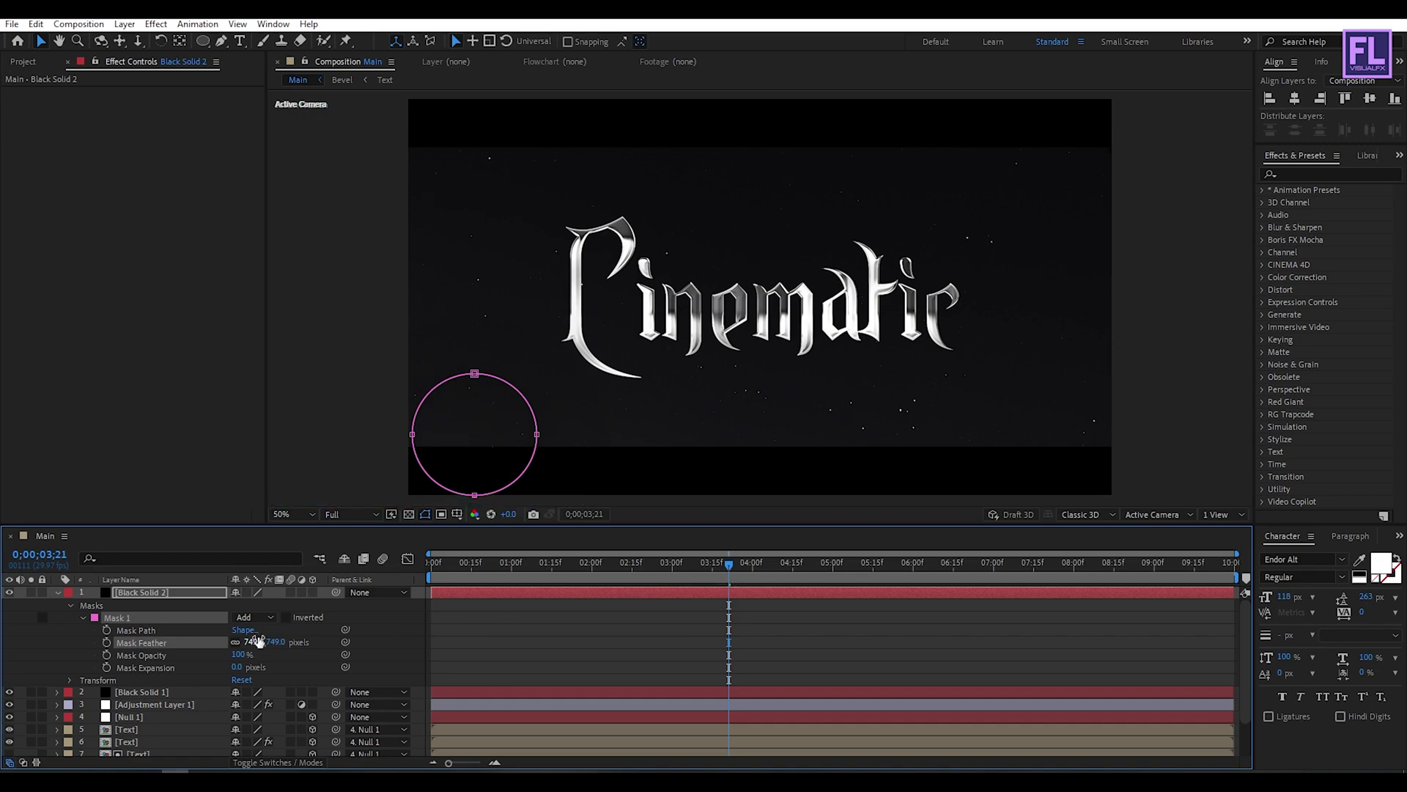
click(286, 618)
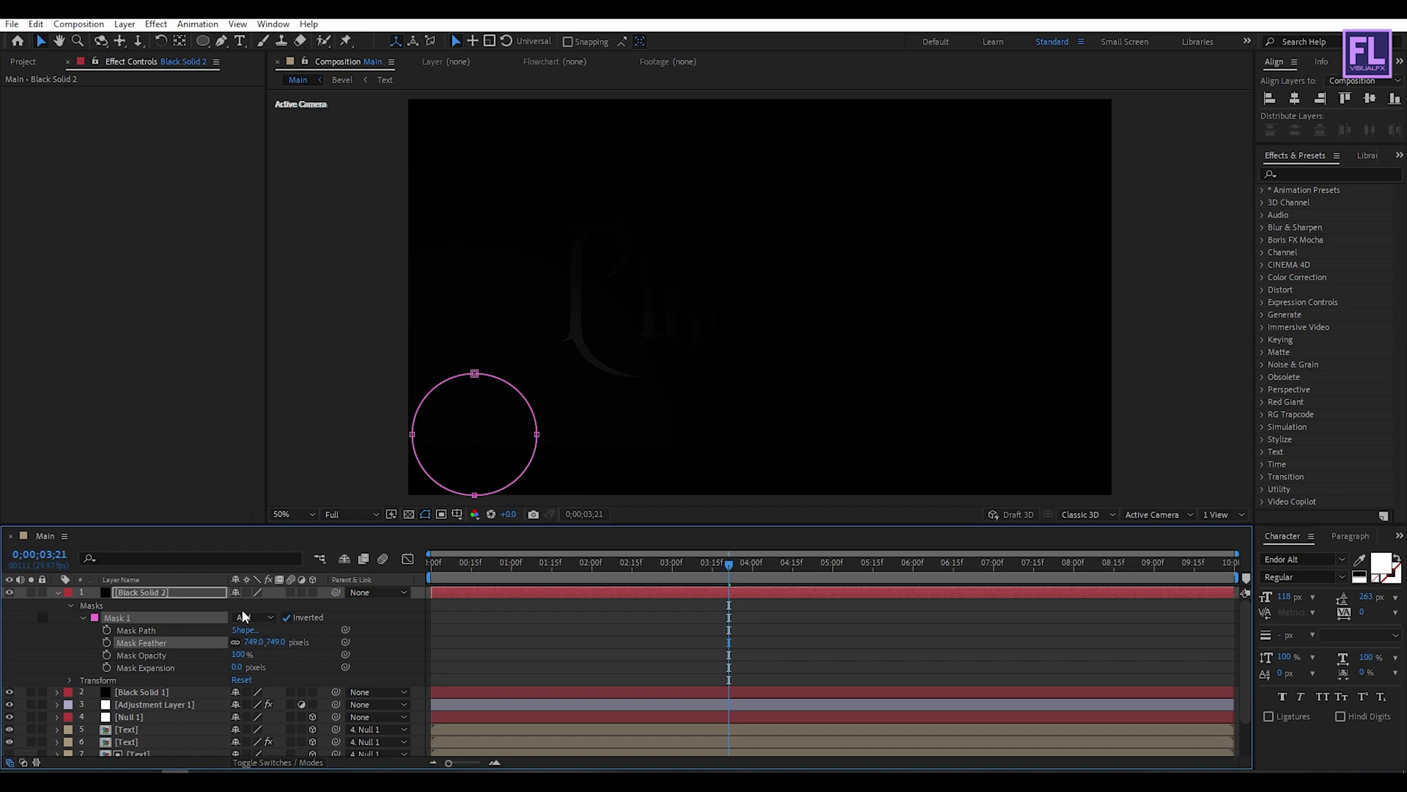
drag(551, 568, 415, 573)
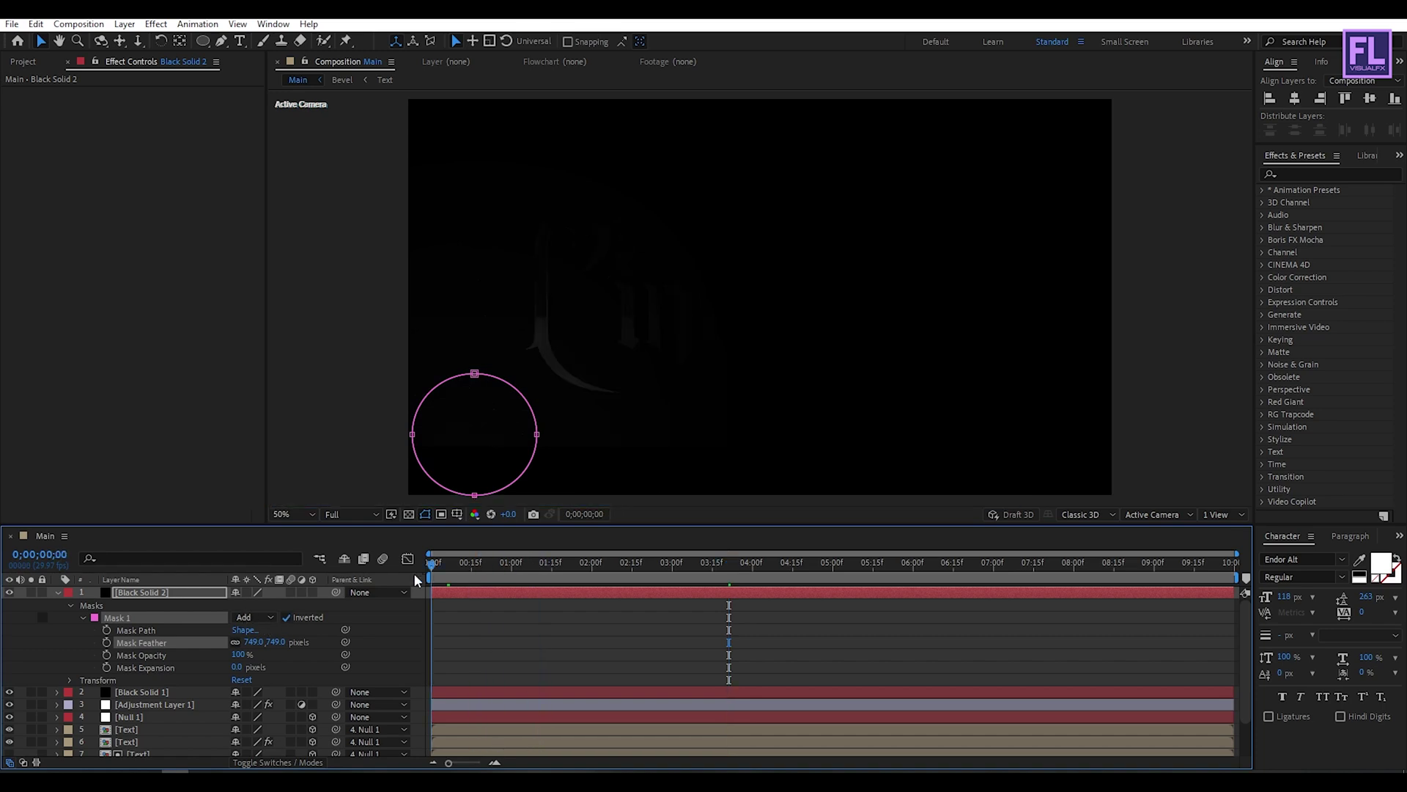
Keyframe the Mask Path at 0 seconds, then enlarge the circle around the title at 3 seconds
click(107, 629)
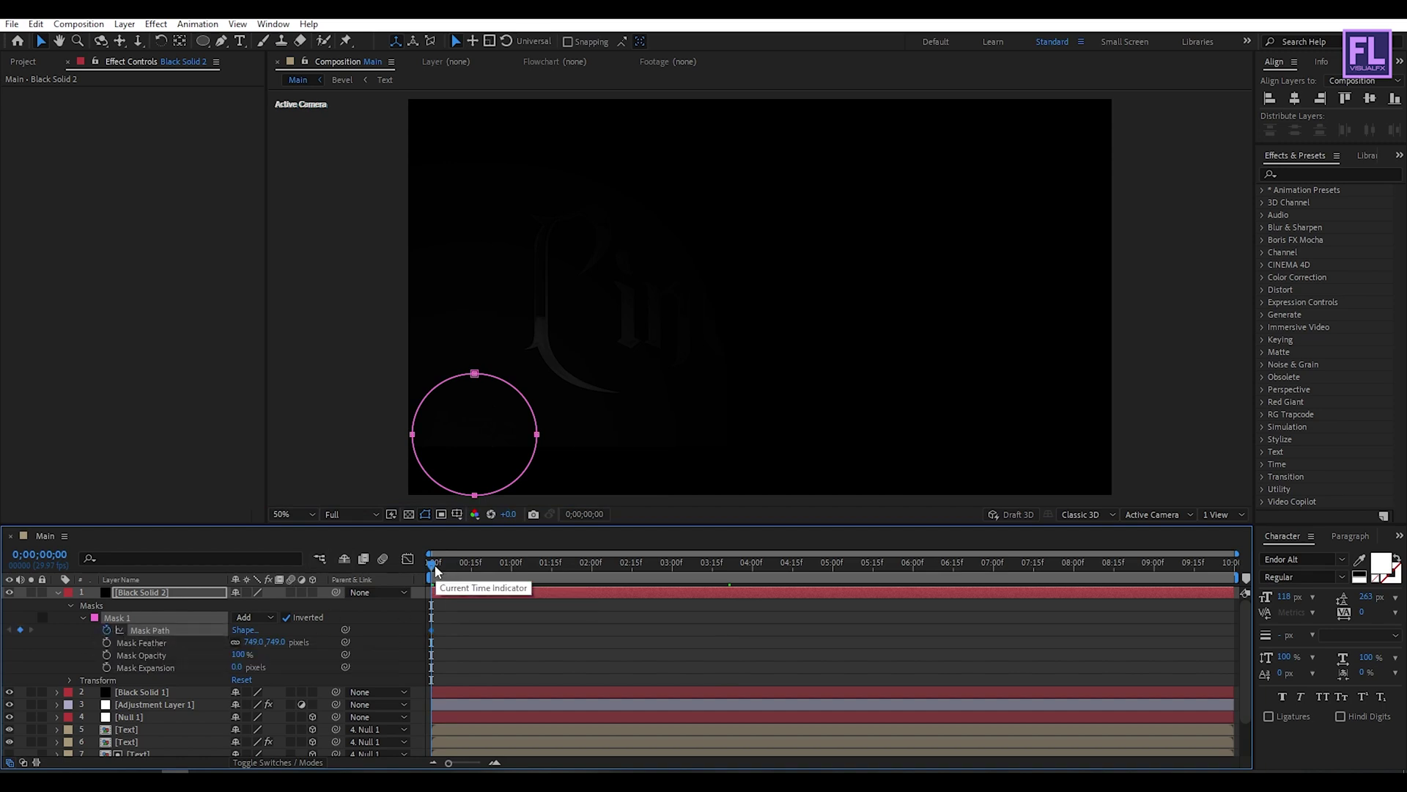
drag(434, 564, 675, 569)
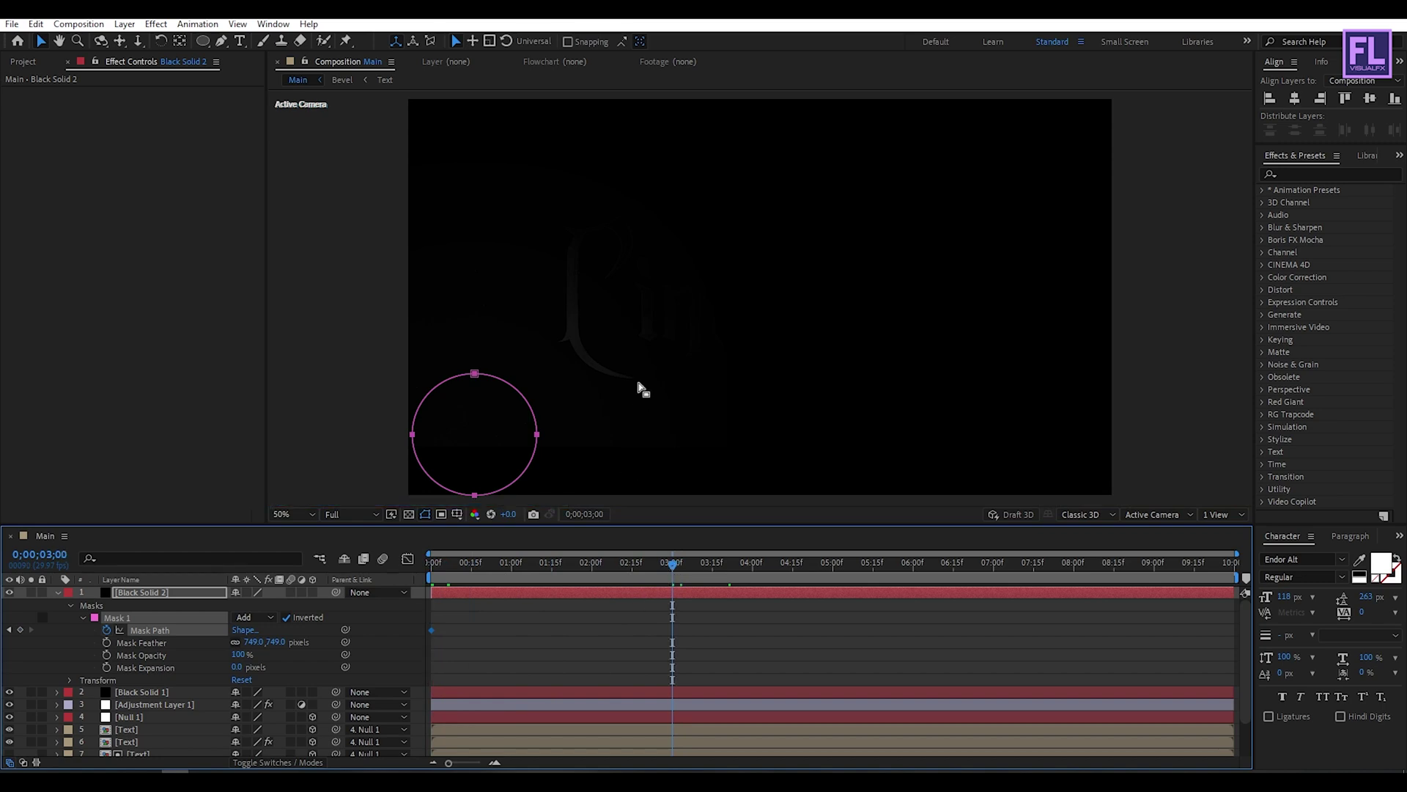
scroll(630, 385, down, 2)
double_click(618, 338)
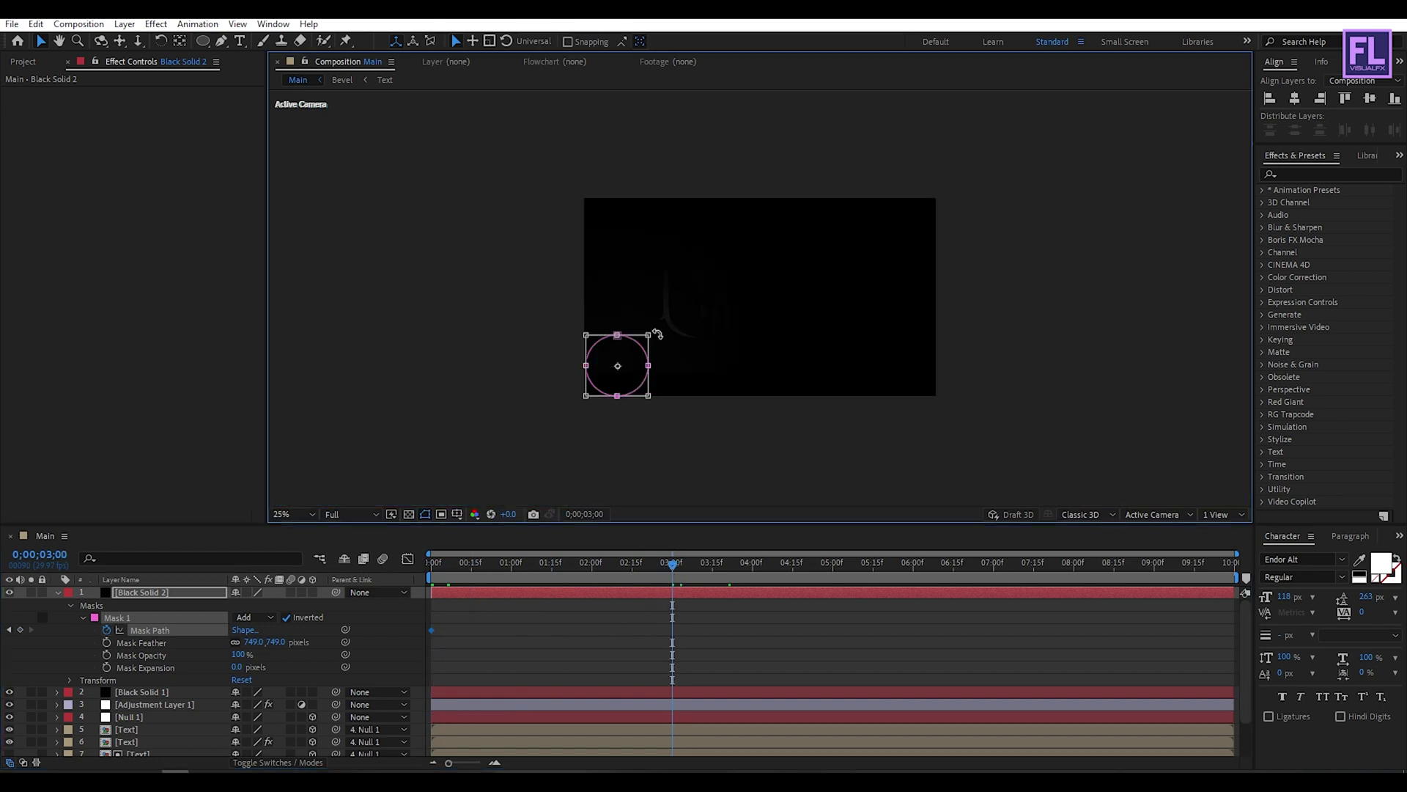
drag(648, 334, 1115, 110)
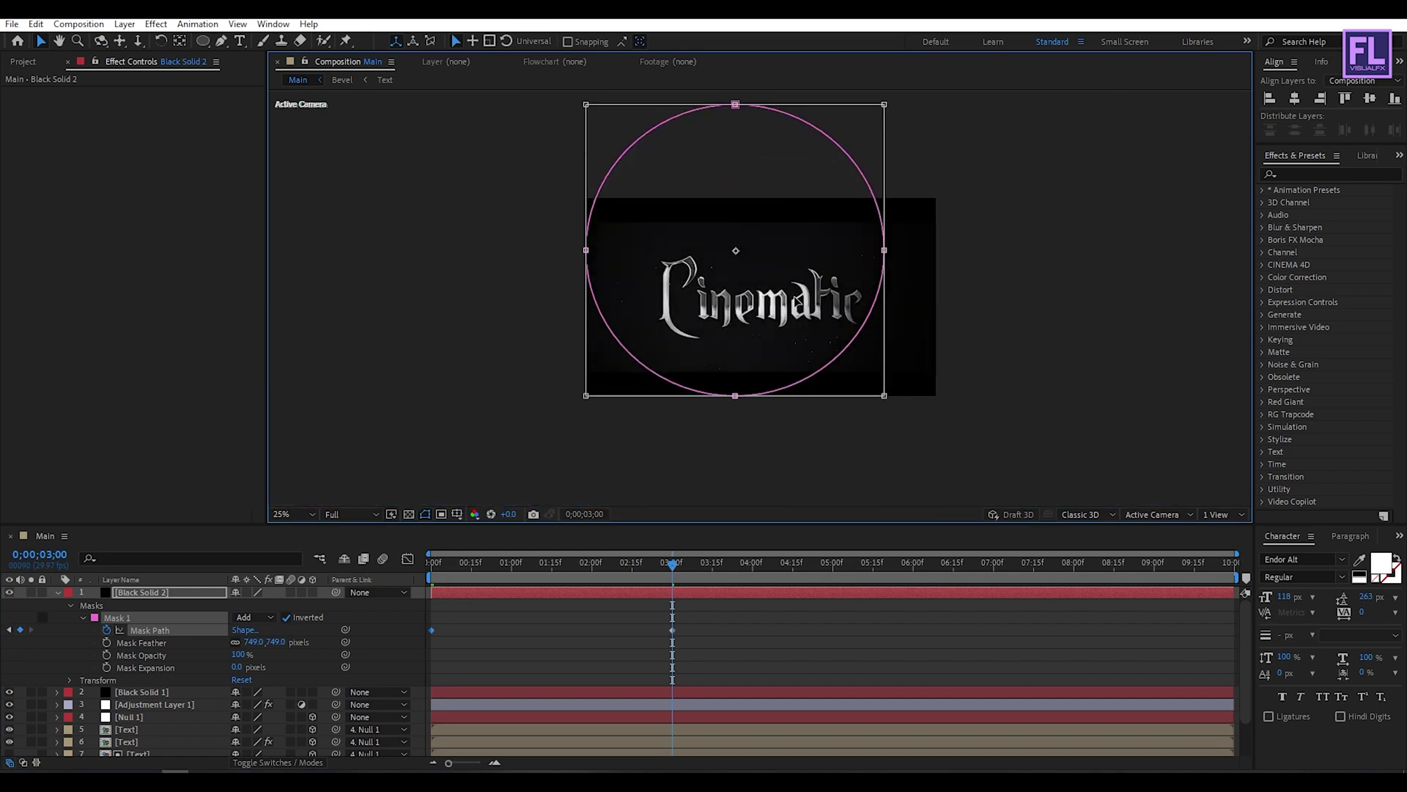
drag(798, 299, 789, 317)
Stretch the mask into a wide, taller ellipse centred on the Cinematic title and check it at 6 seconds
drag(878, 265, 1021, 267)
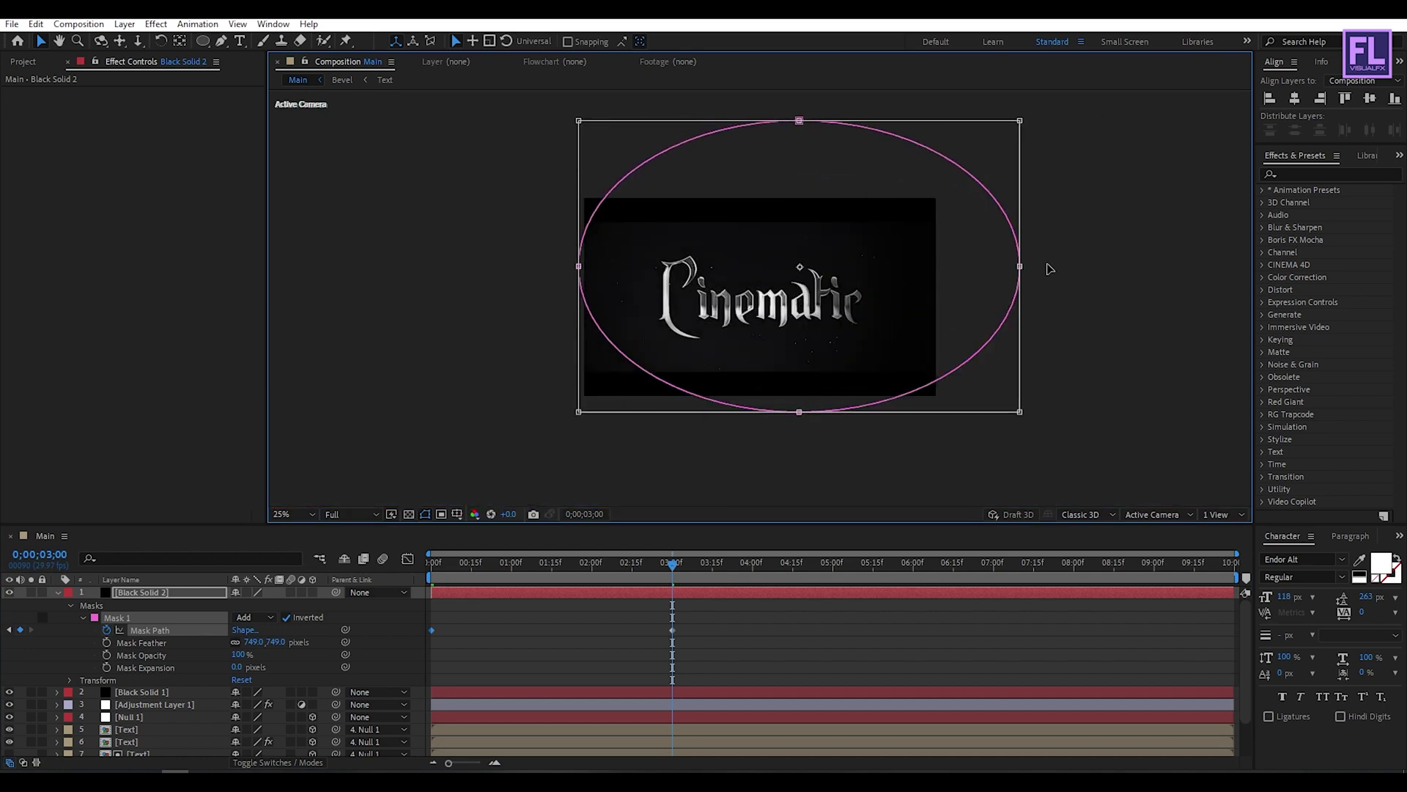
drag(880, 290, 834, 302)
drag(764, 418, 764, 445)
drag(766, 117, 768, 104)
mouse_move(764, 258)
mouse_down()
mouse_move(768, 271)
mouse_move(748, 261)
mouse_up()
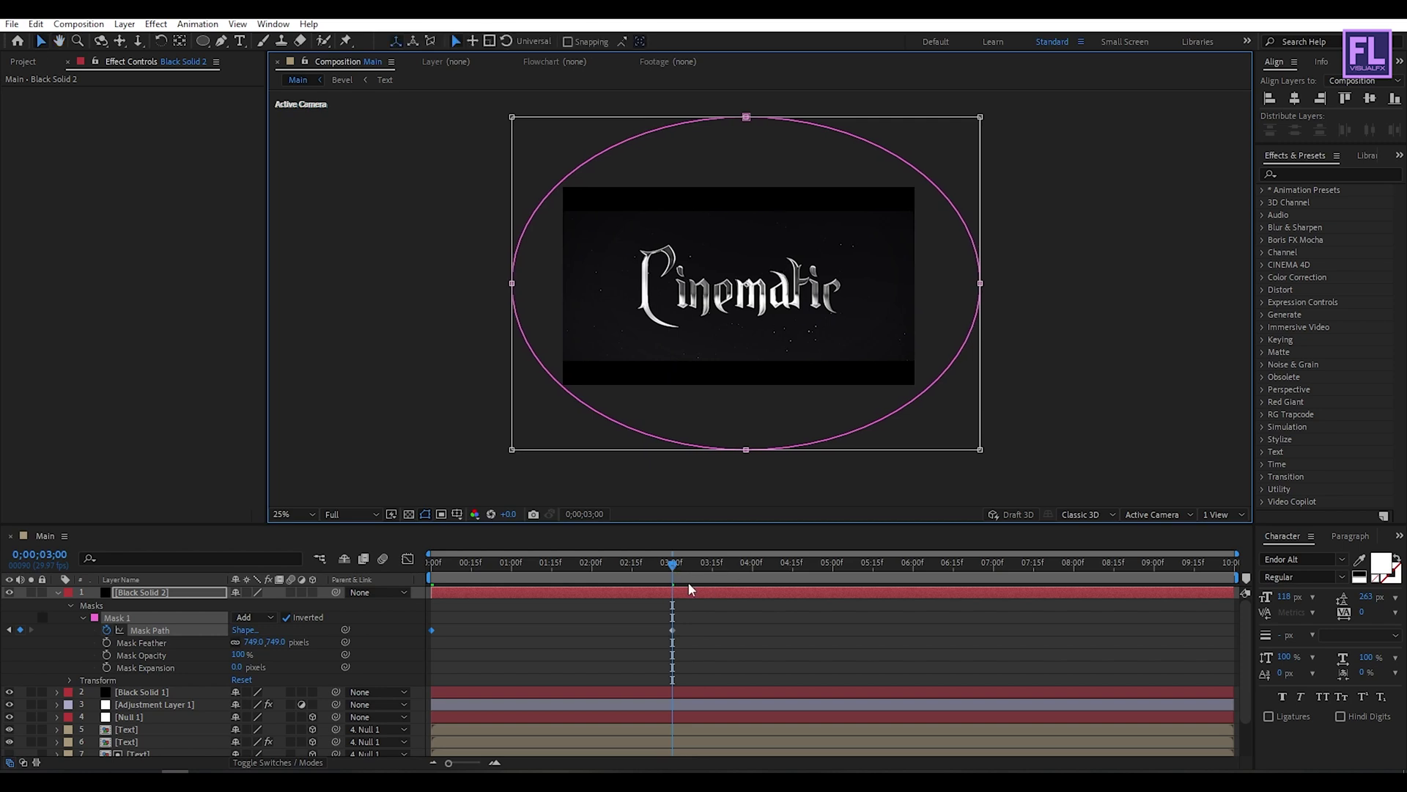
drag(680, 570, 914, 568)
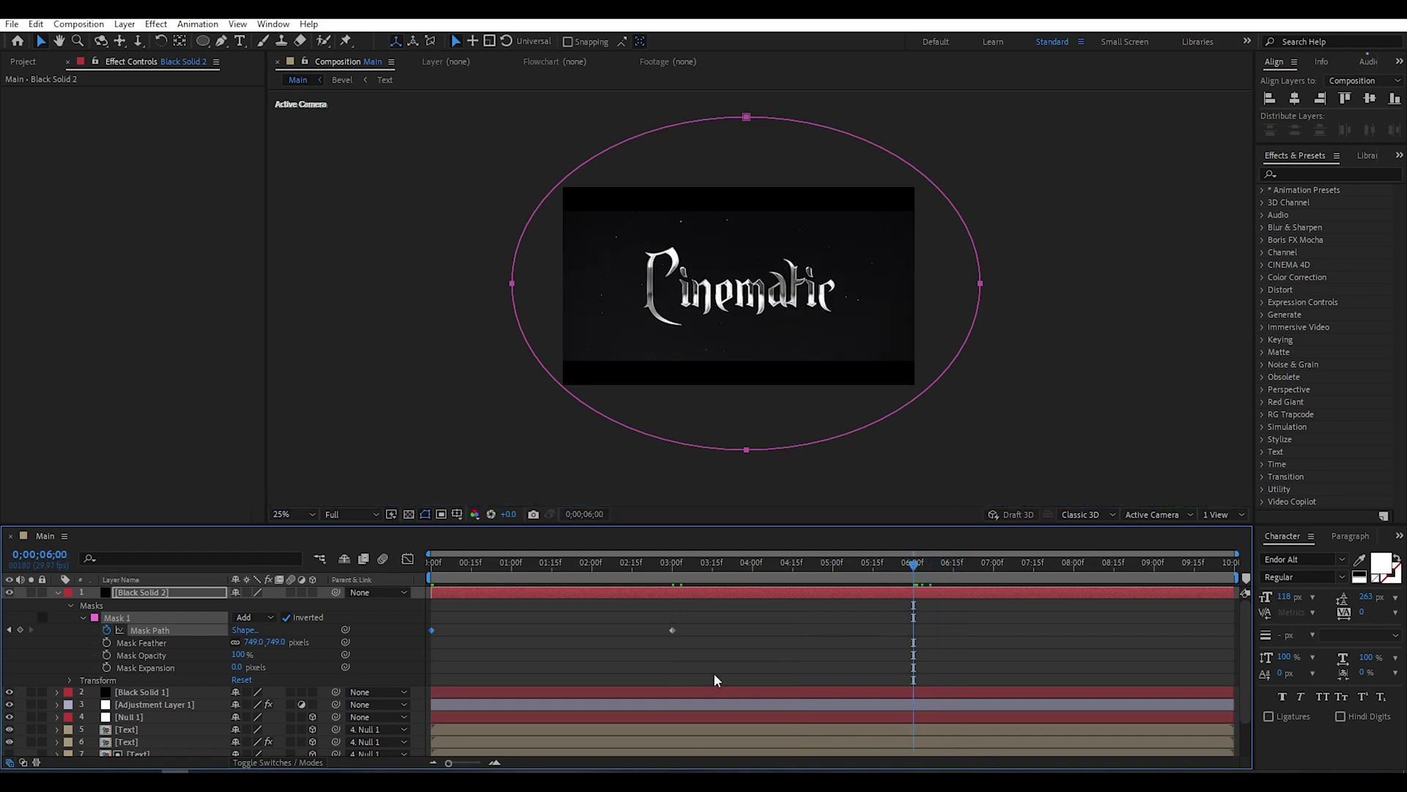
click(716, 620)
Copy the open-iris Mask Path keyframe from 3;00 and paste it at 6;00
drag(703, 618, 670, 635)
key(ctrl+c)
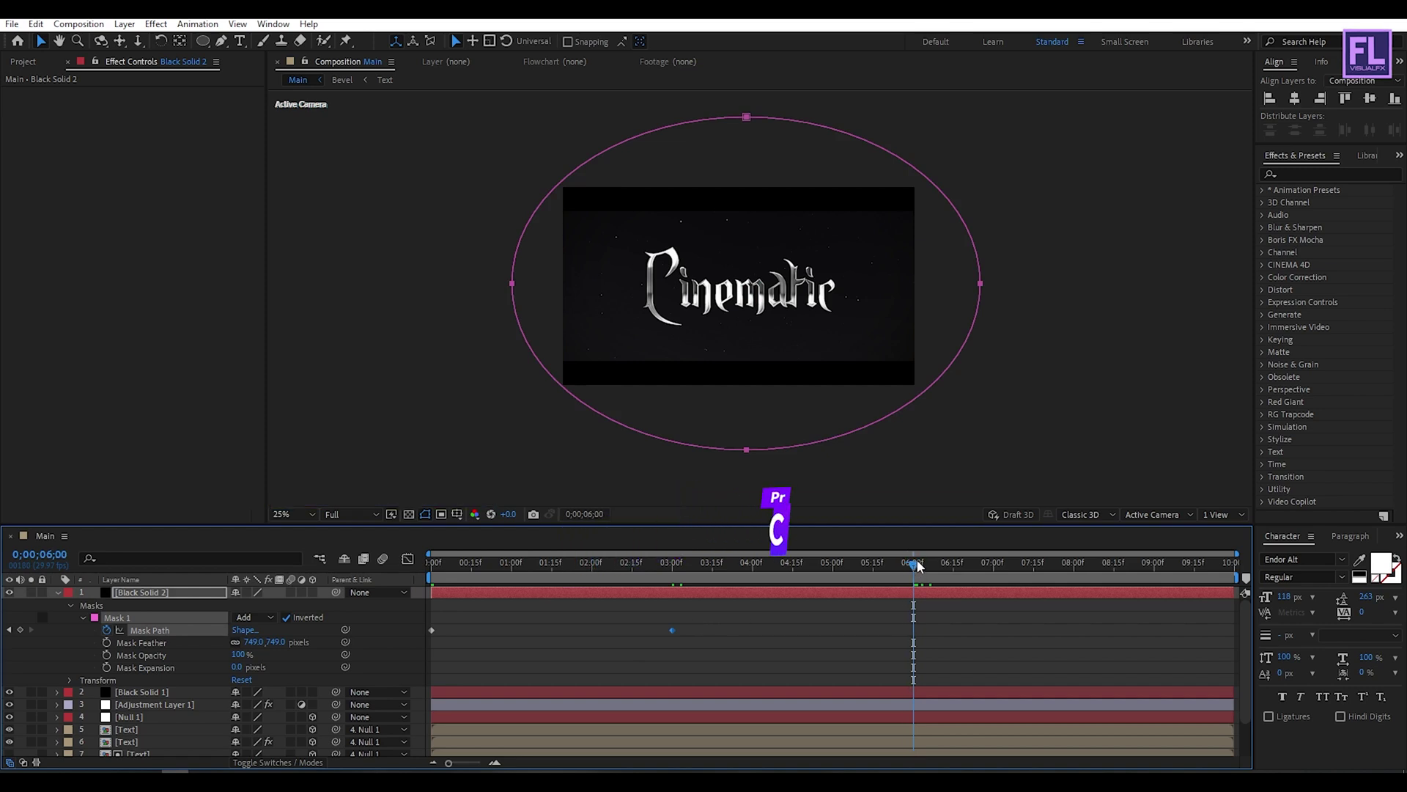
key(ctrl+v)
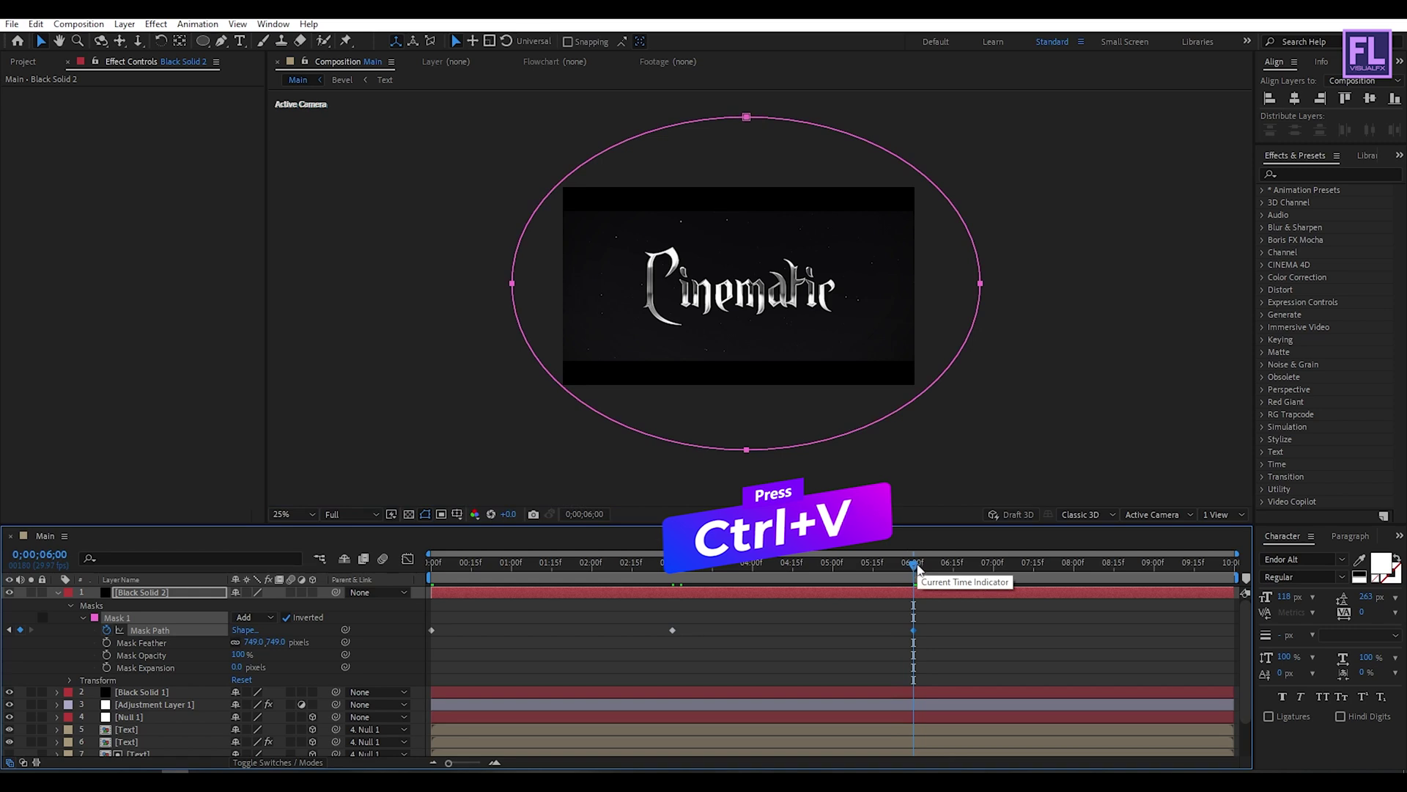
Paste the starting small-circle mask keyframe at 9;00, then Easy Ease all four mask keyframes
drag(916, 566, 1154, 578)
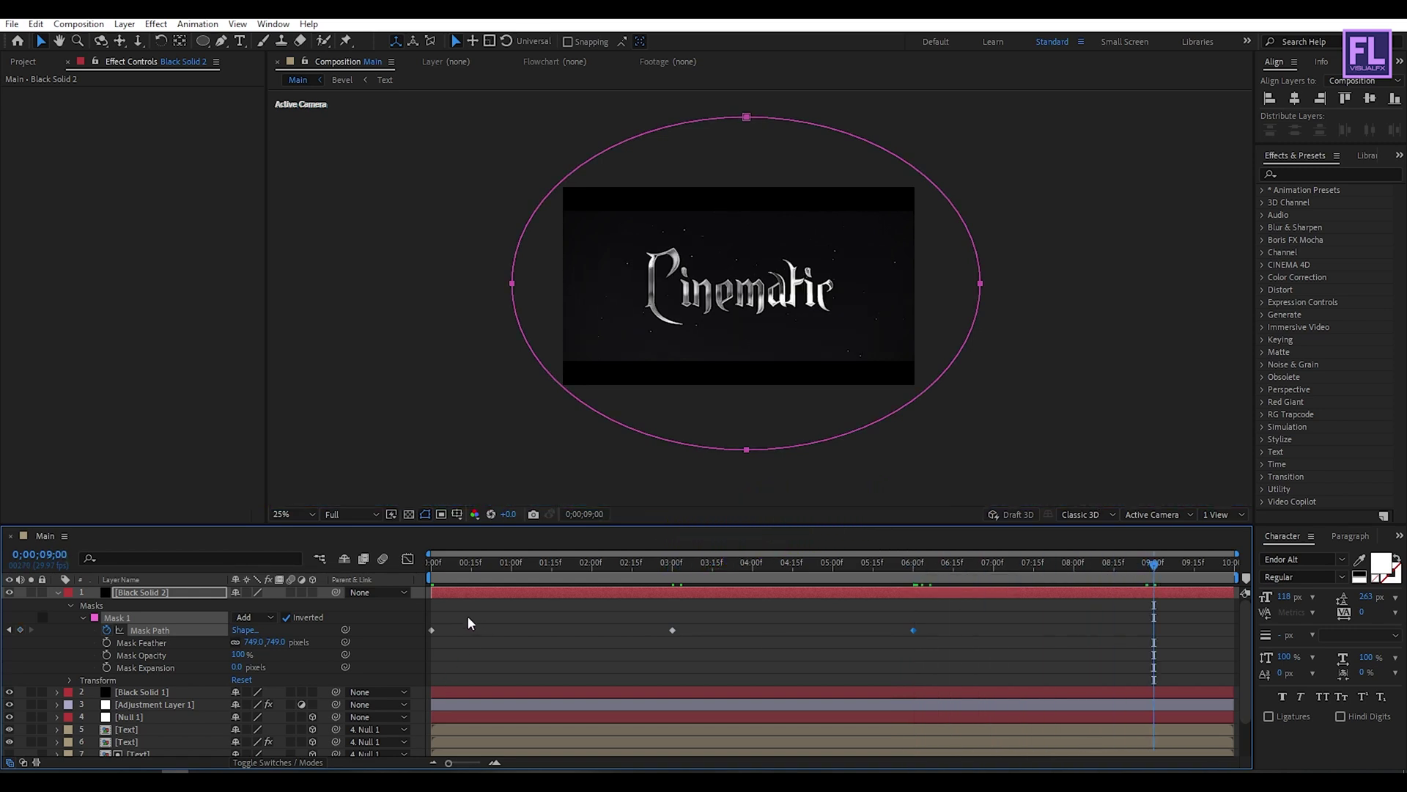
click(443, 620)
click(432, 630)
key(ctrl+c)
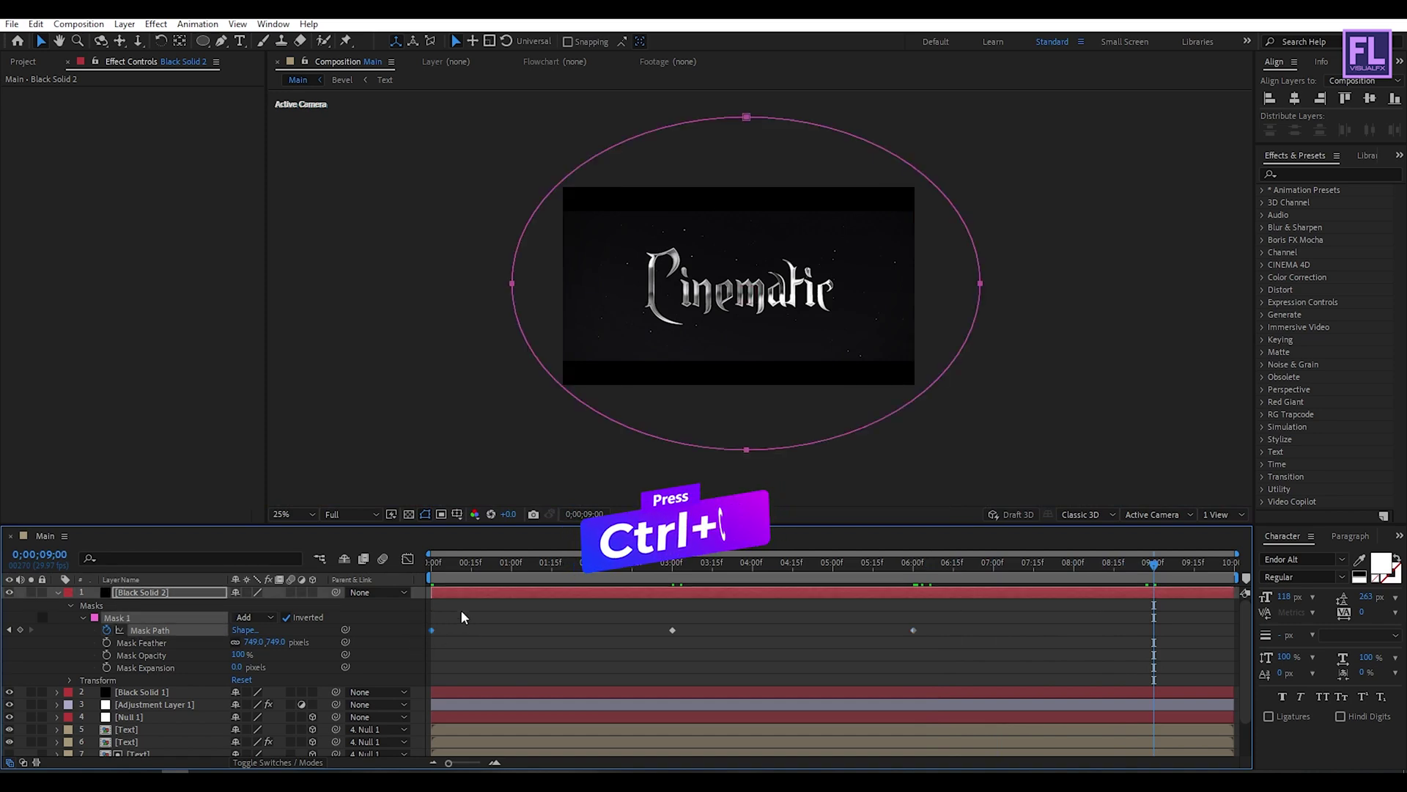
key(ctrl+v)
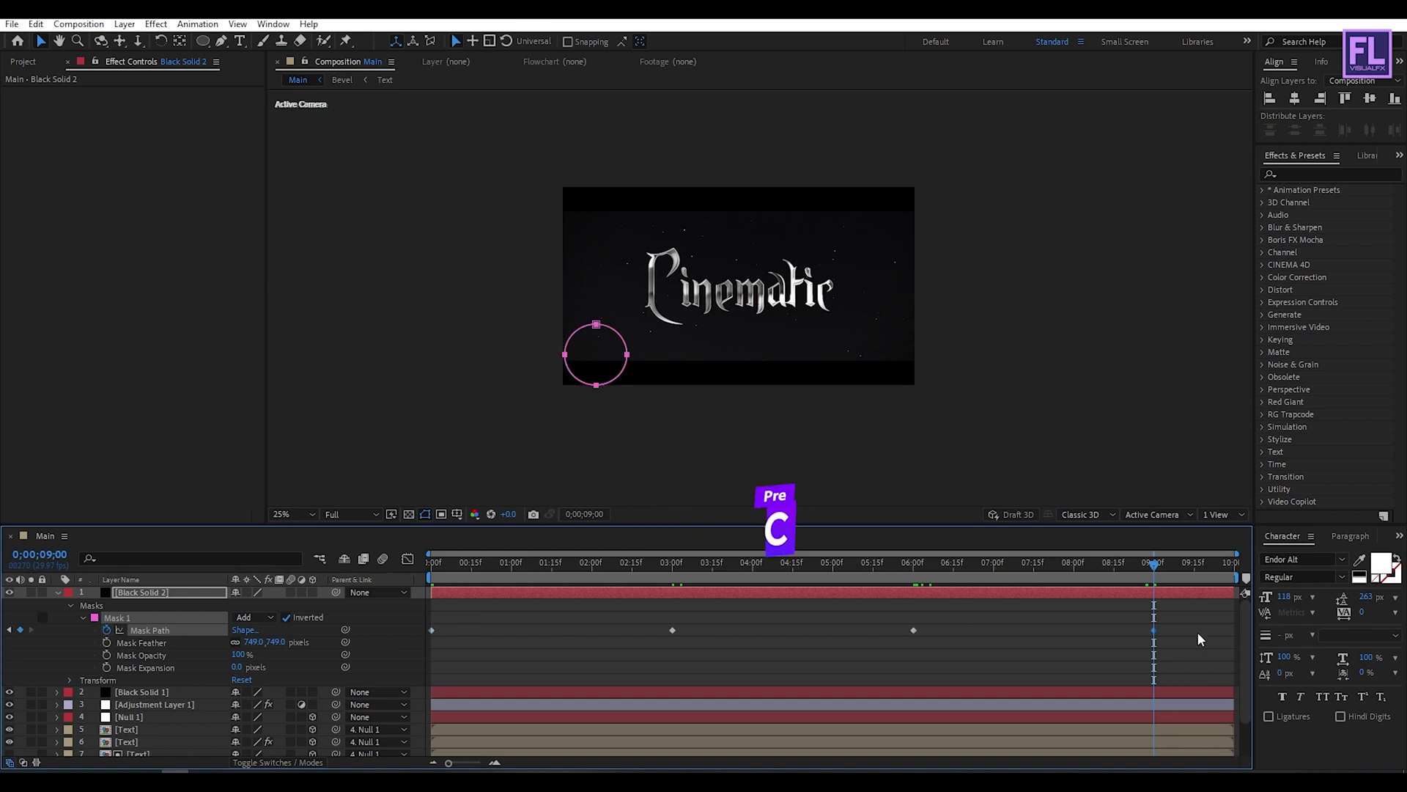
drag(1195, 620, 393, 644)
key(F9)
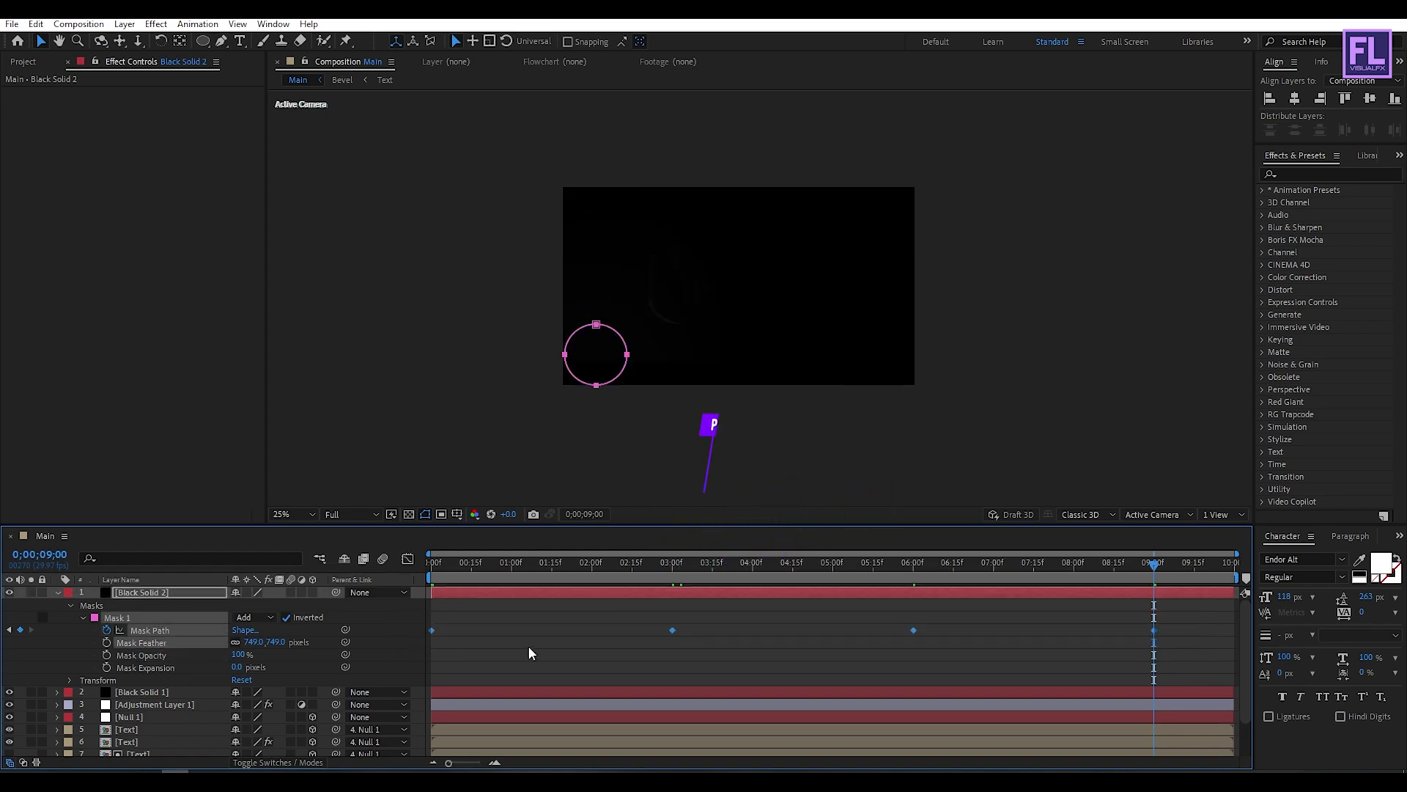